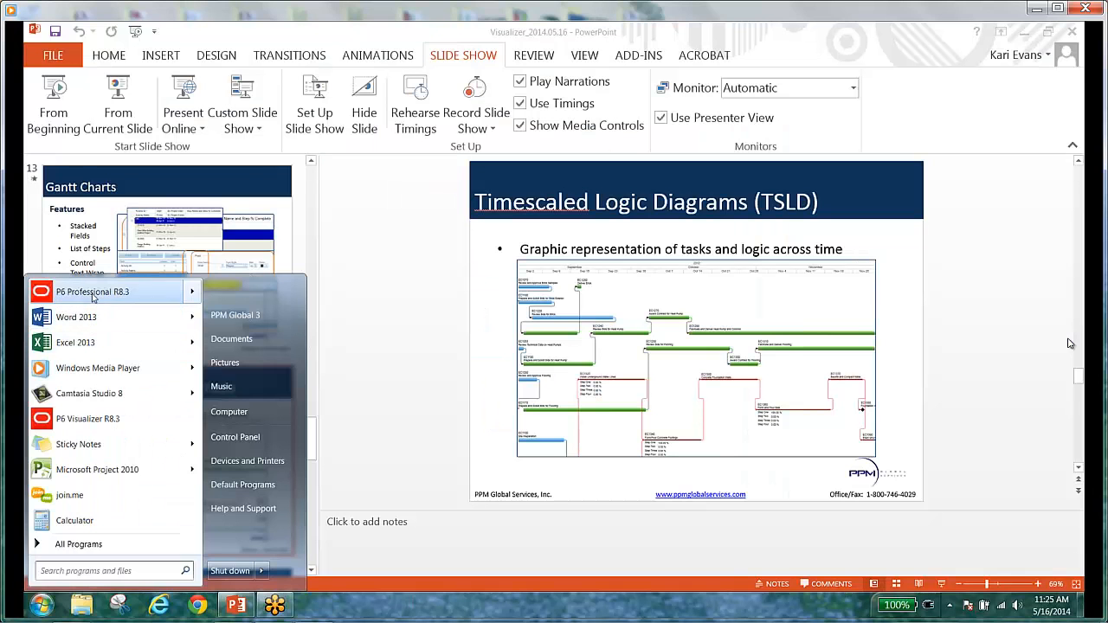
- Log in to P6 Professional R8.3 with the account password and open Visualizer from it
left_click(96, 299)
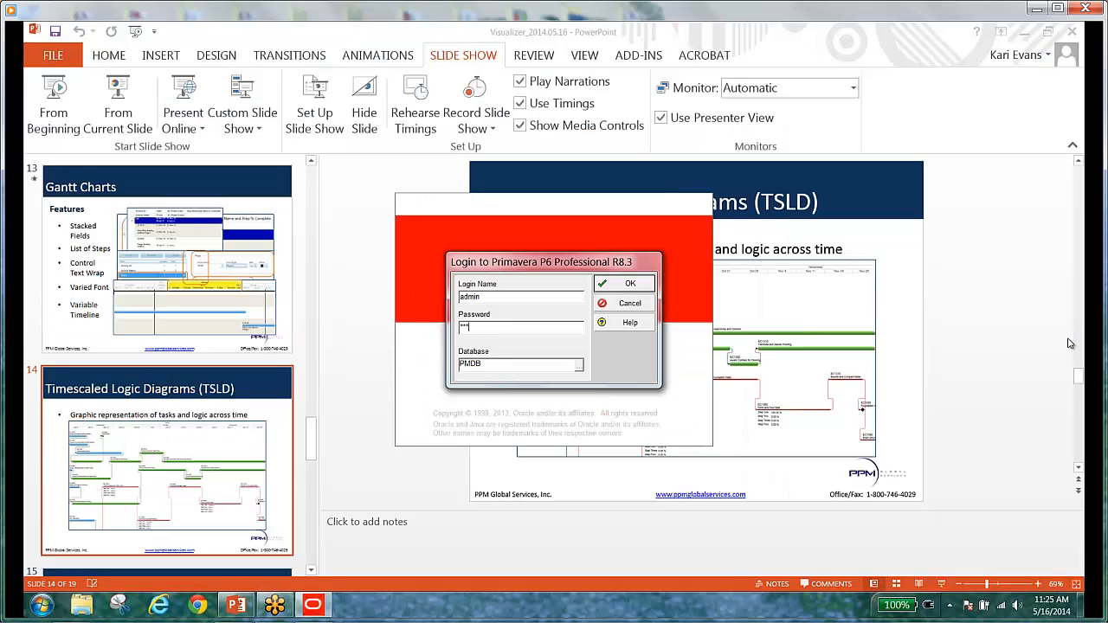
type("**********")
key("Return")
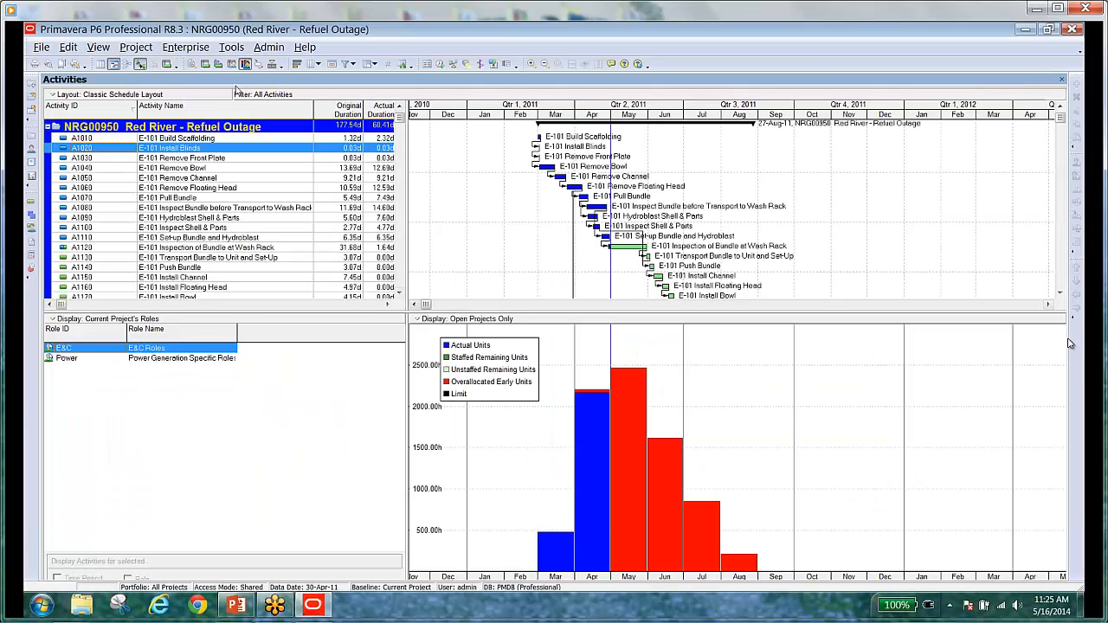
left_click(223, 48)
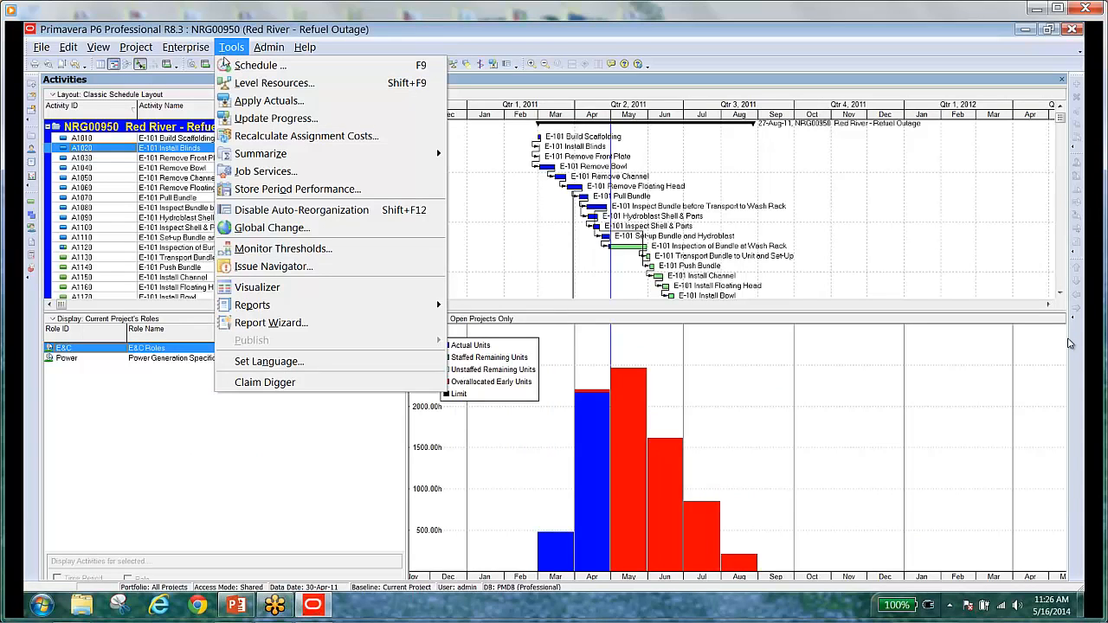
left_click(277, 287)
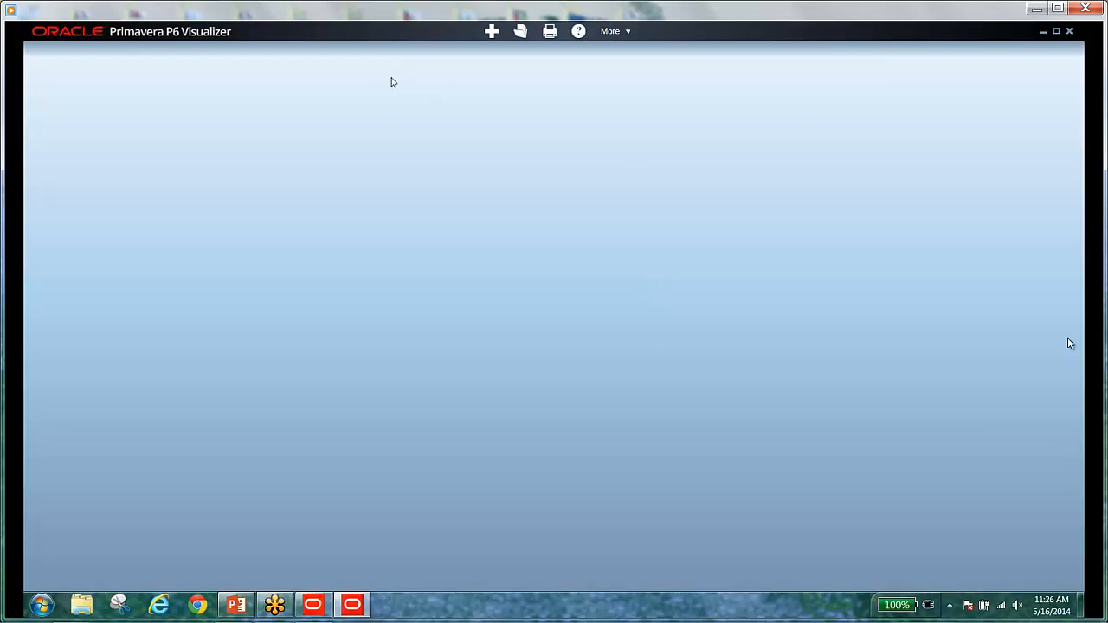
left_click(491, 32)
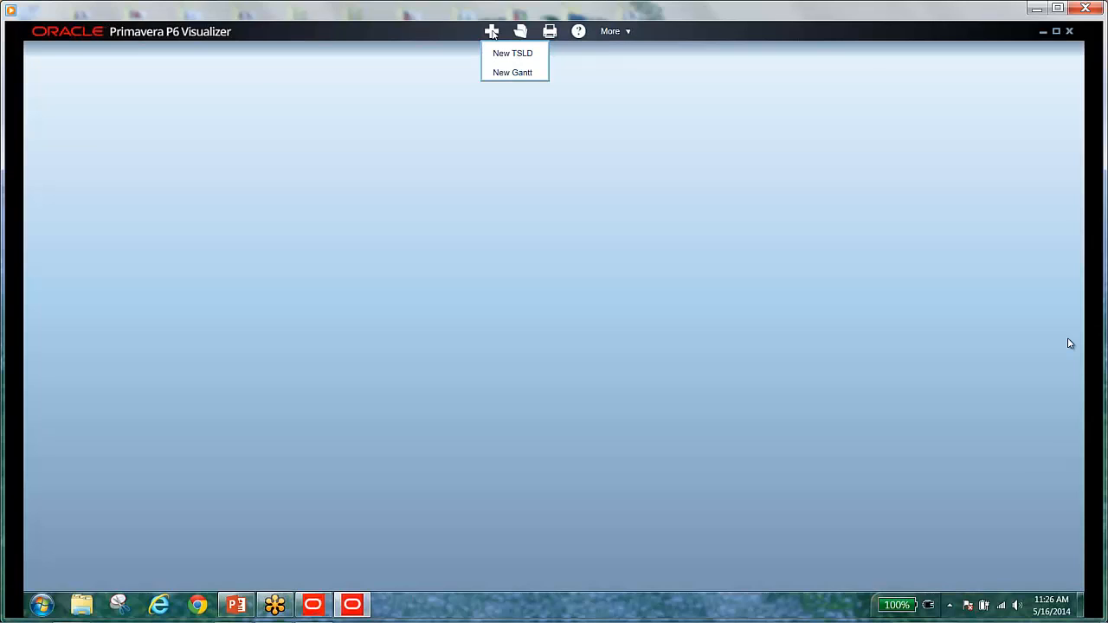
left_click(520, 32)
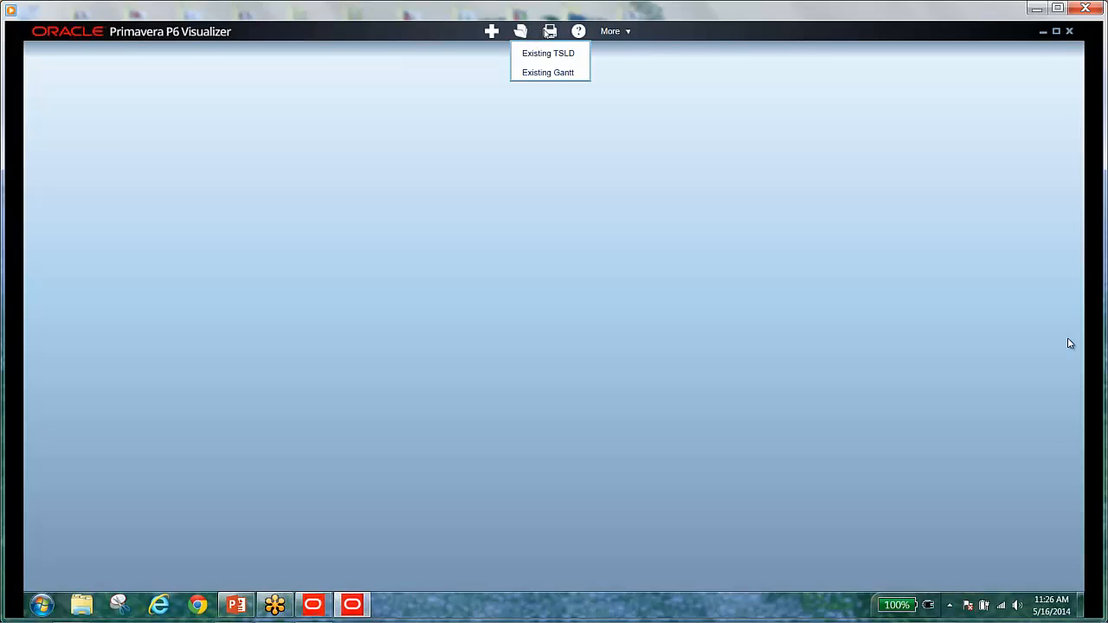
left_click(580, 32)
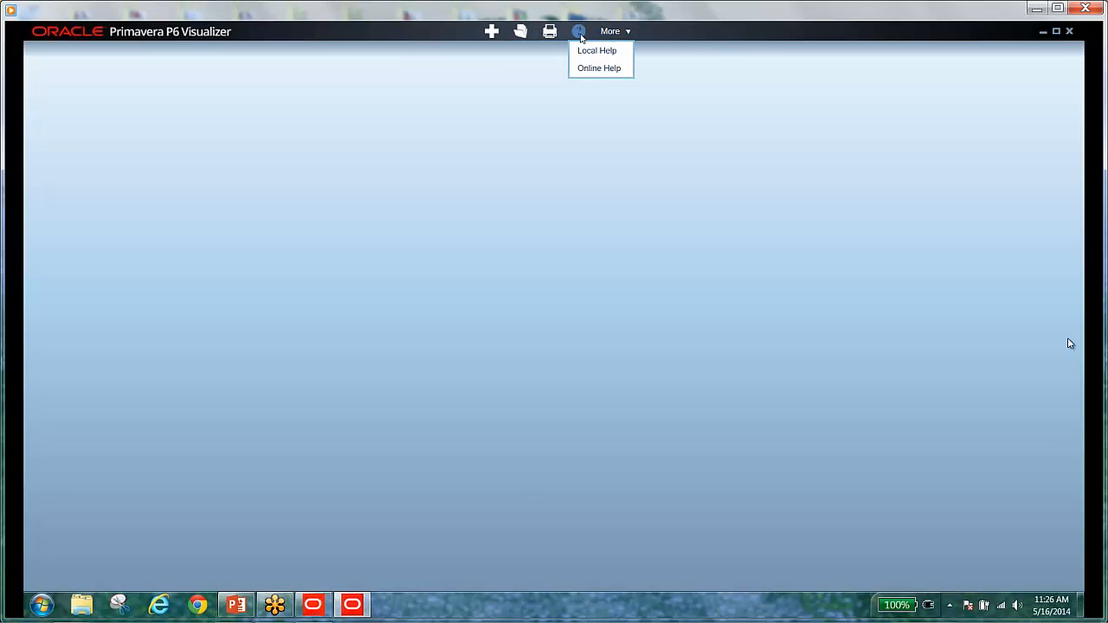
- Review the User layouts in the layout manager and close it
left_click(622, 32)
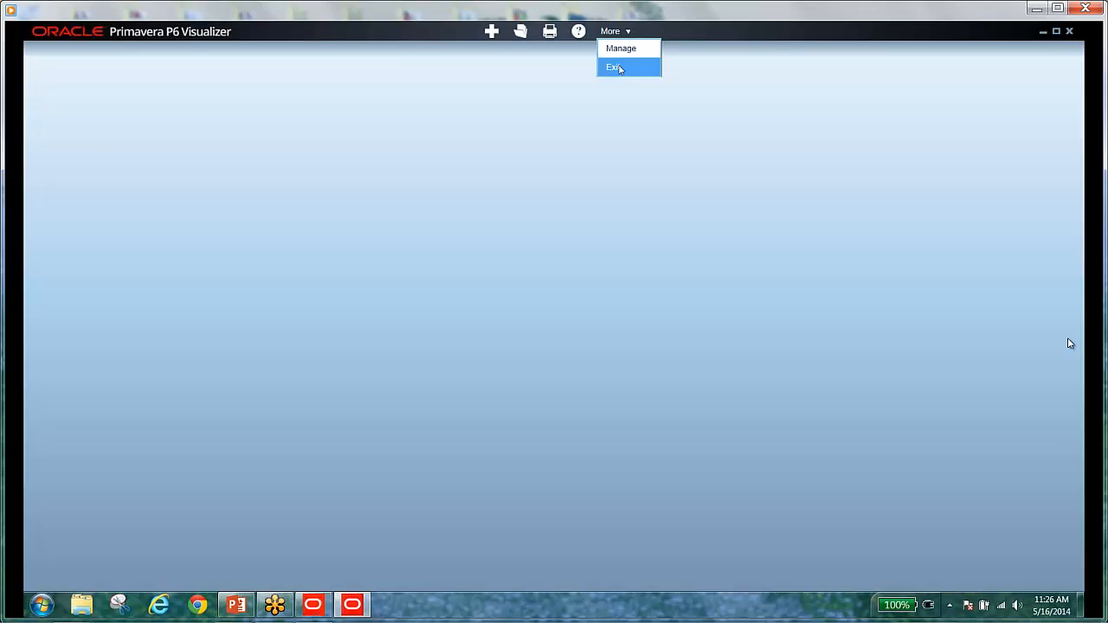
left_click(628, 49)
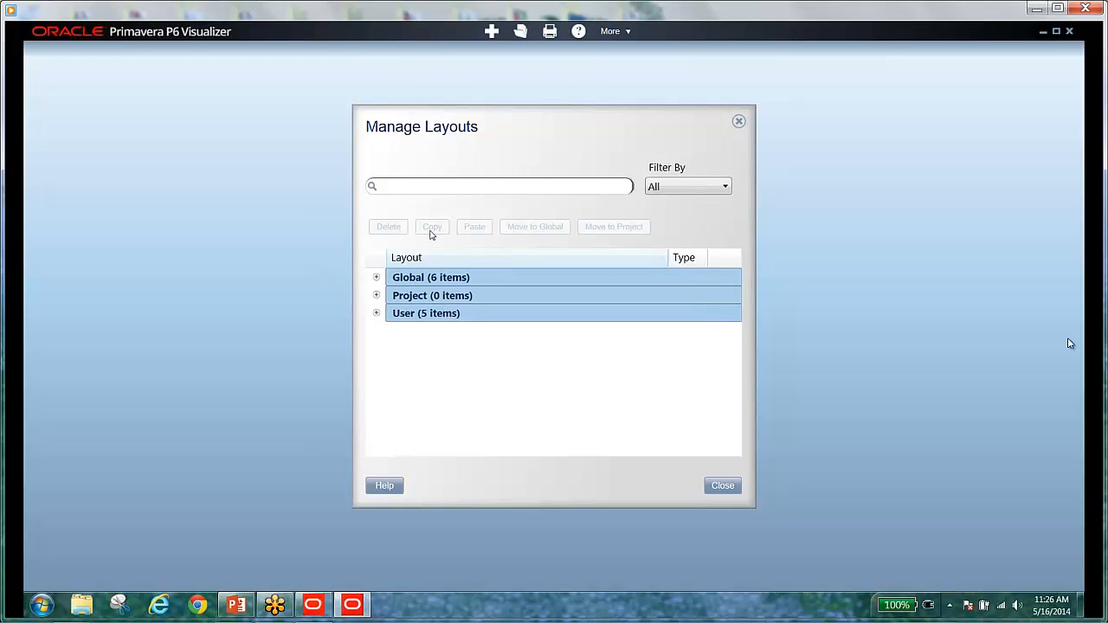
left_click(376, 314)
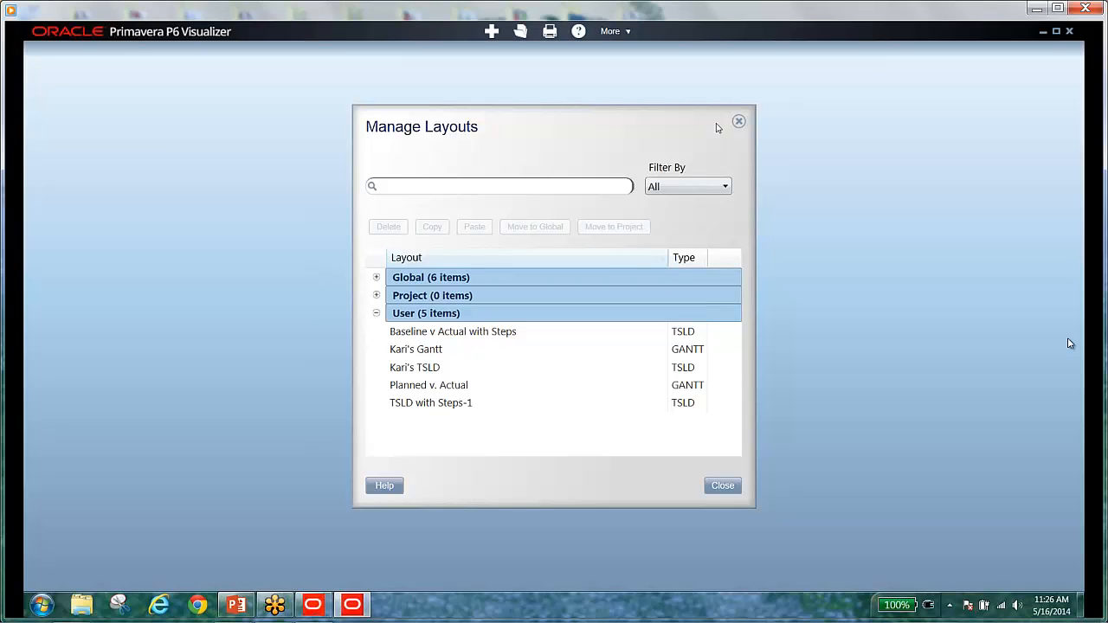
left_click(740, 124)
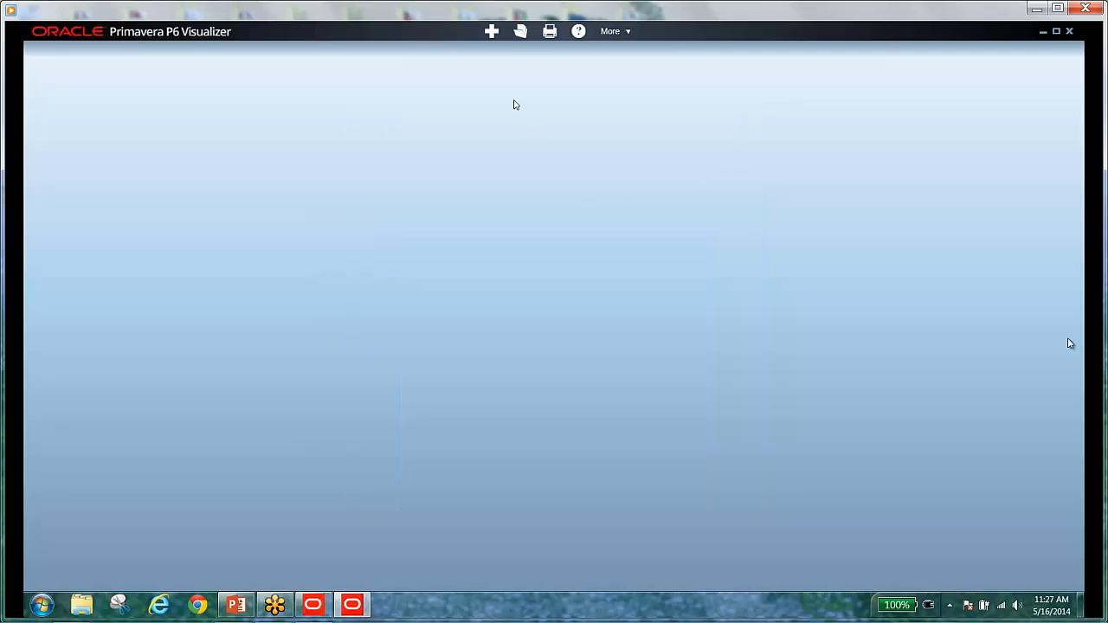
- Start opening an existing Gantt diagram and select the City Center Office Building Addition project from Engineering & Construction
left_click(521, 35)
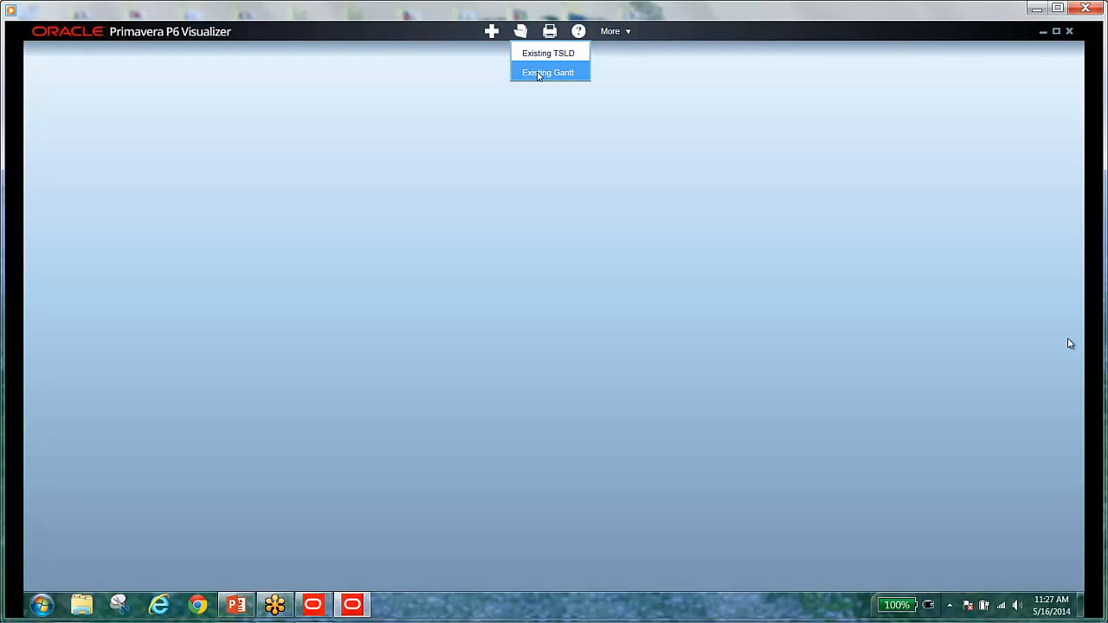
left_click(538, 73)
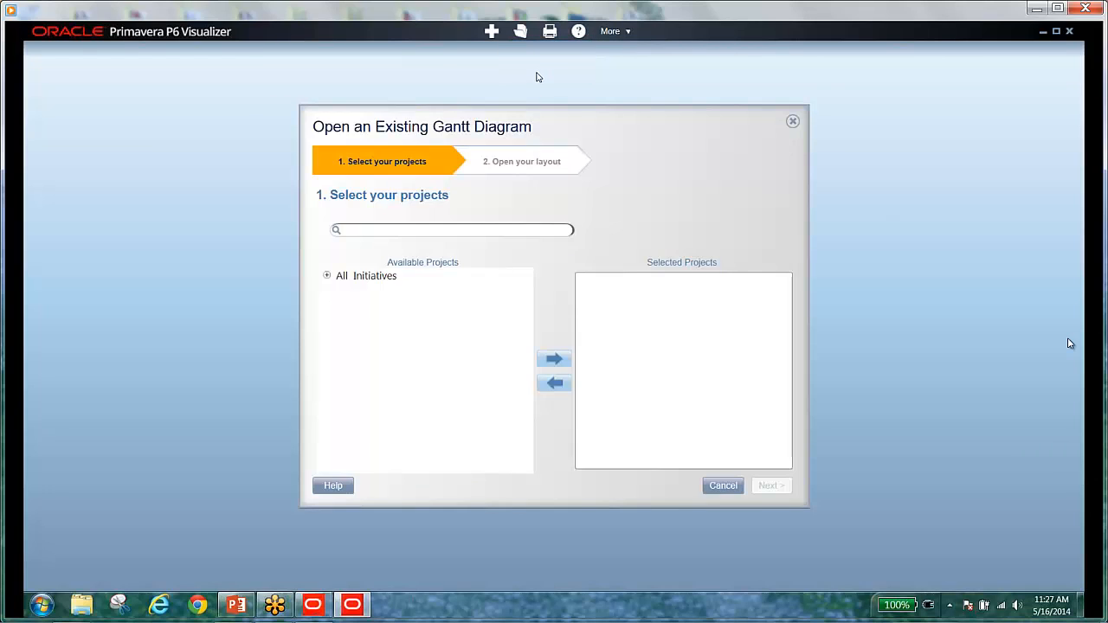
left_click(326, 278)
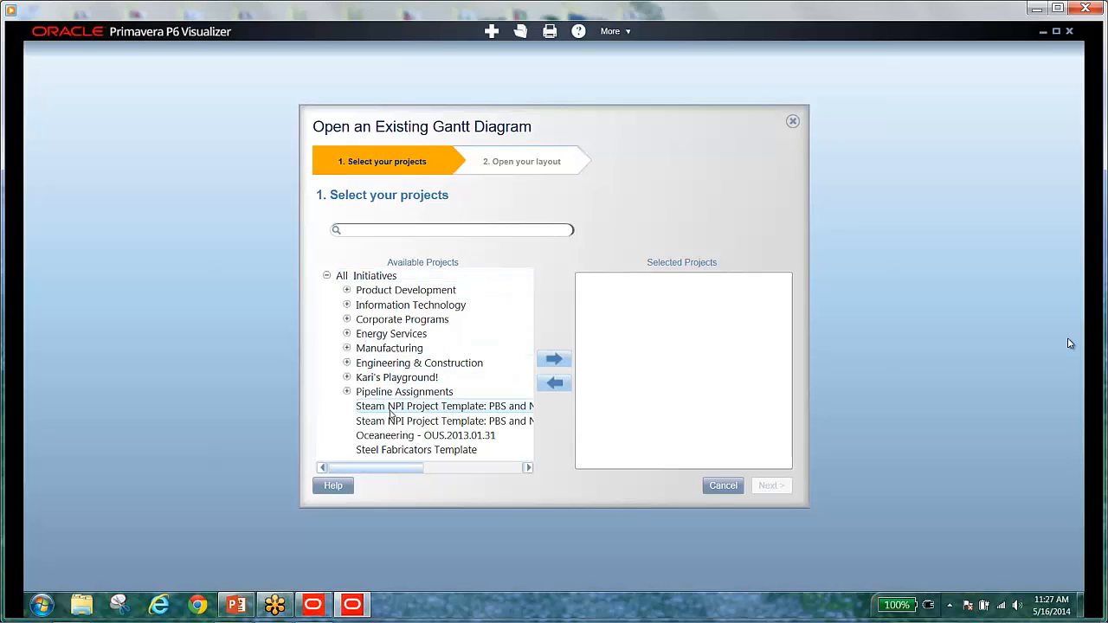
left_click(347, 363)
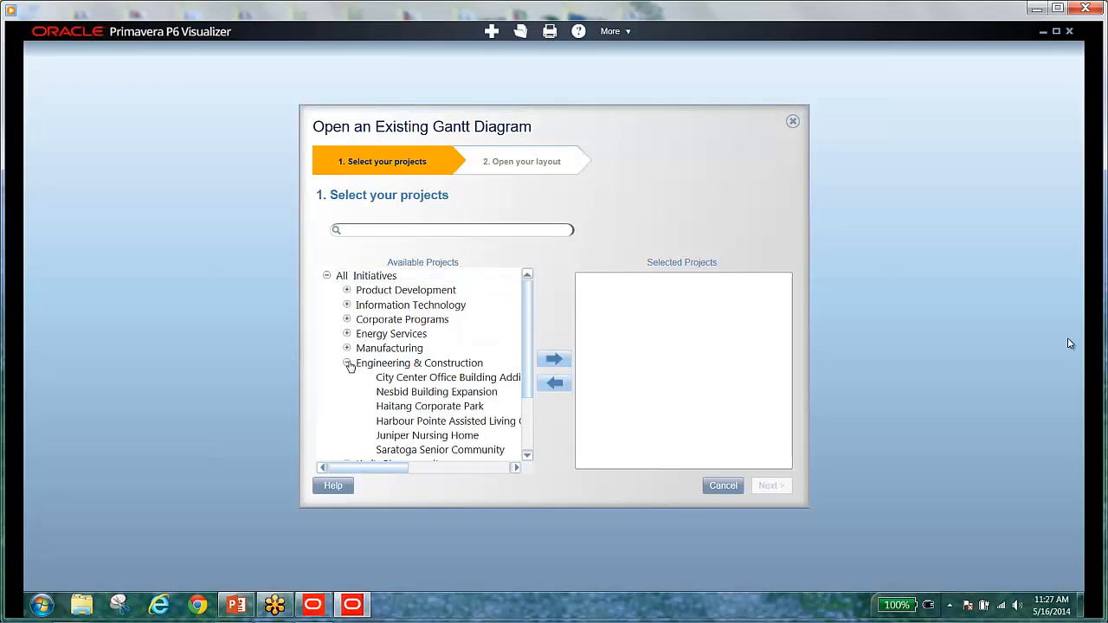
left_click(425, 410)
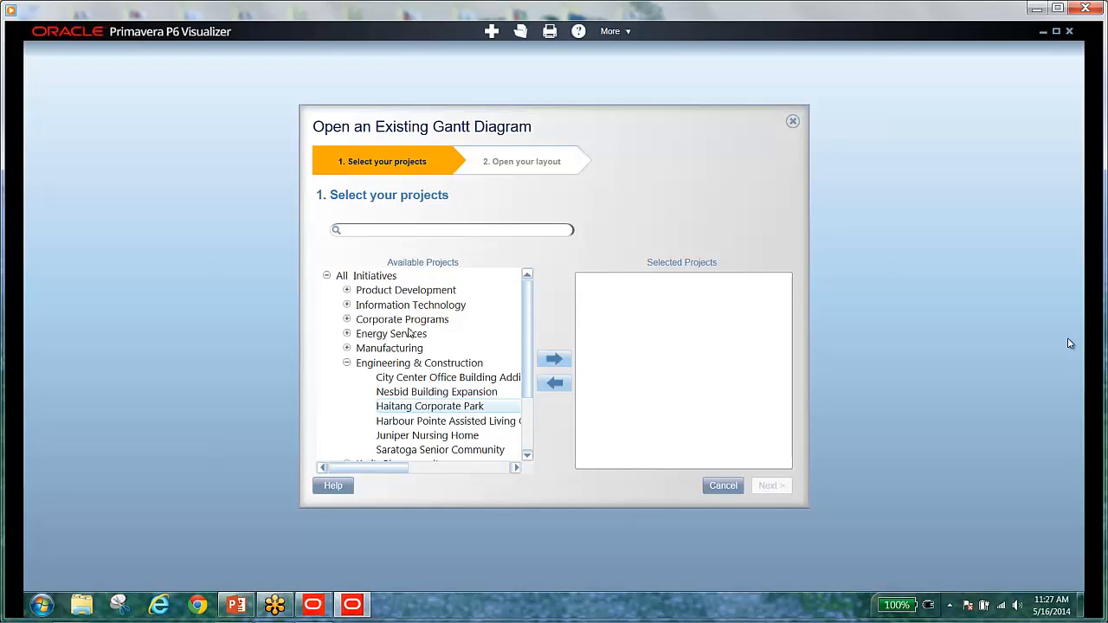
left_click(404, 295)
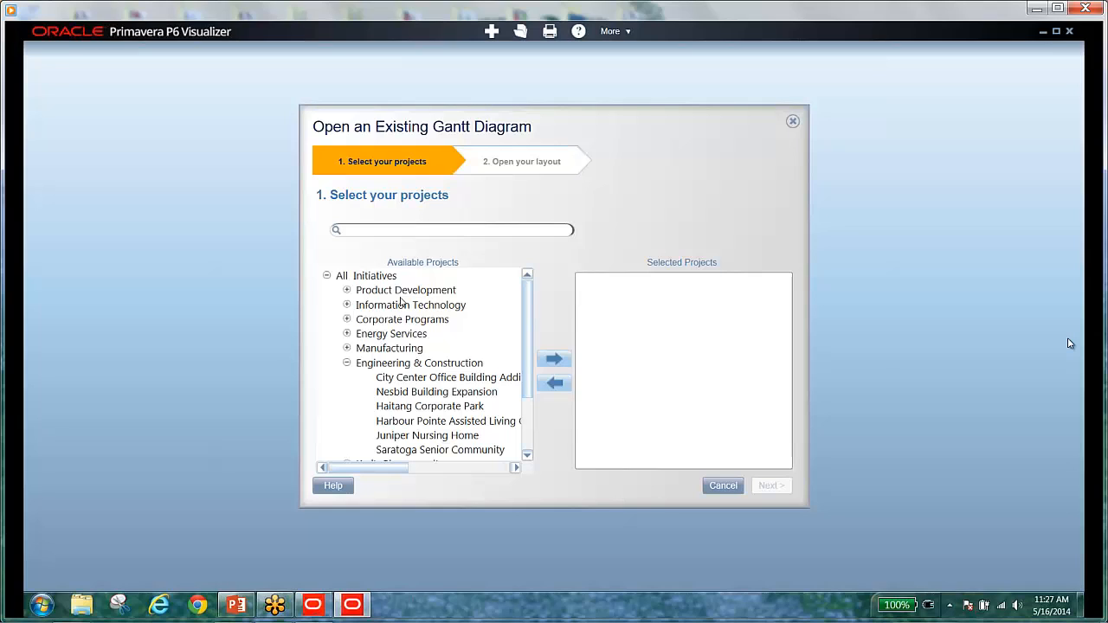
left_click(423, 379)
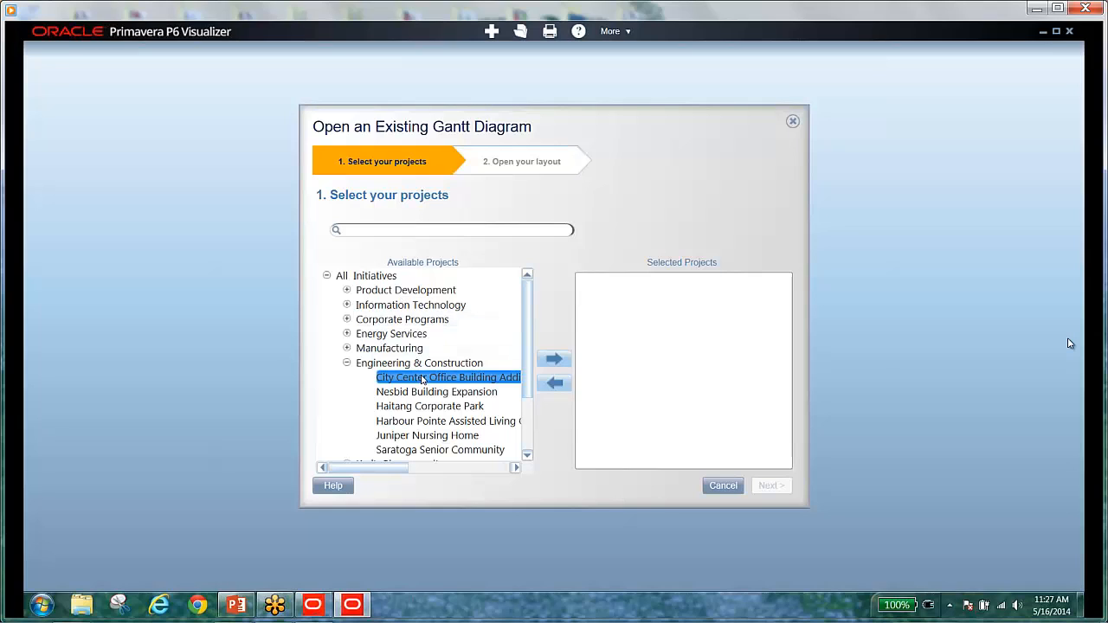
left_click(554, 360)
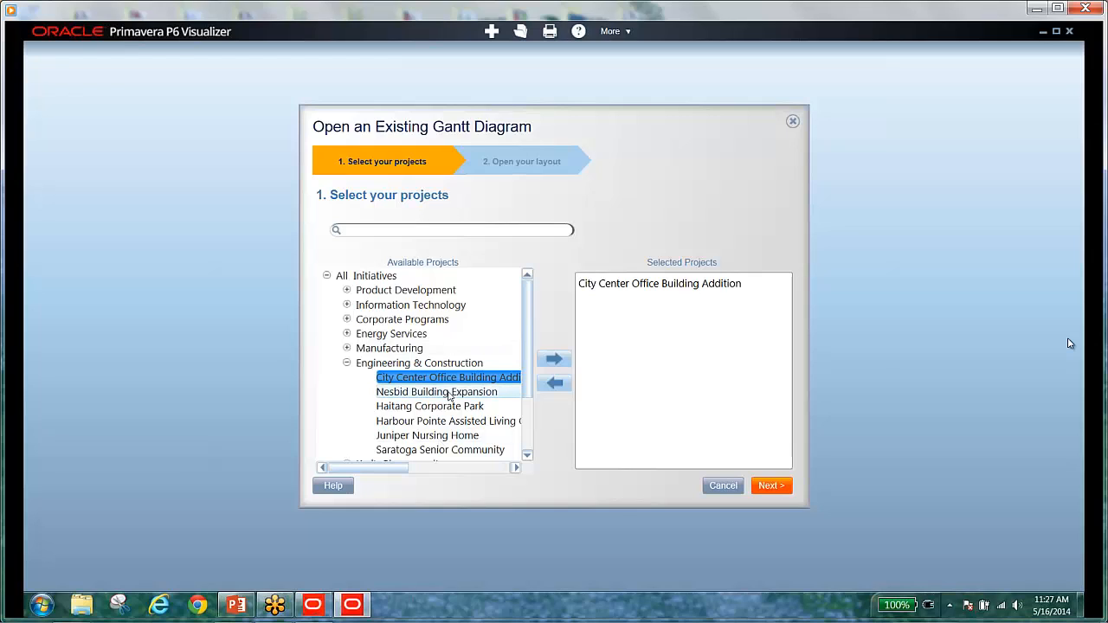
left_click(765, 488)
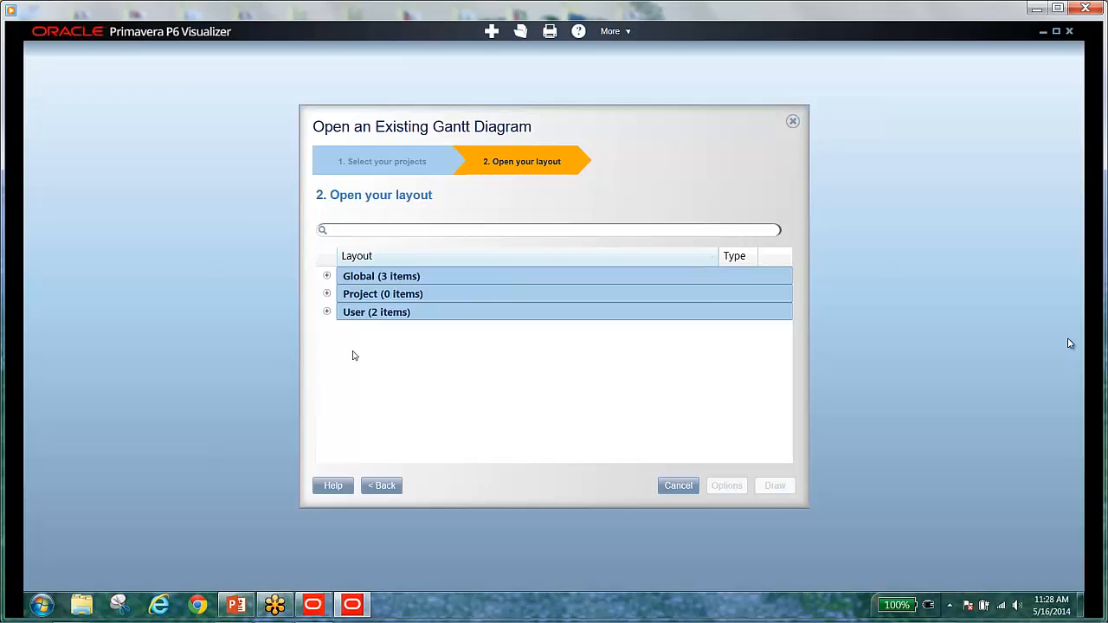
- Draw the Gantt diagram with the Planned v. Actual user layout
left_click(326, 314)
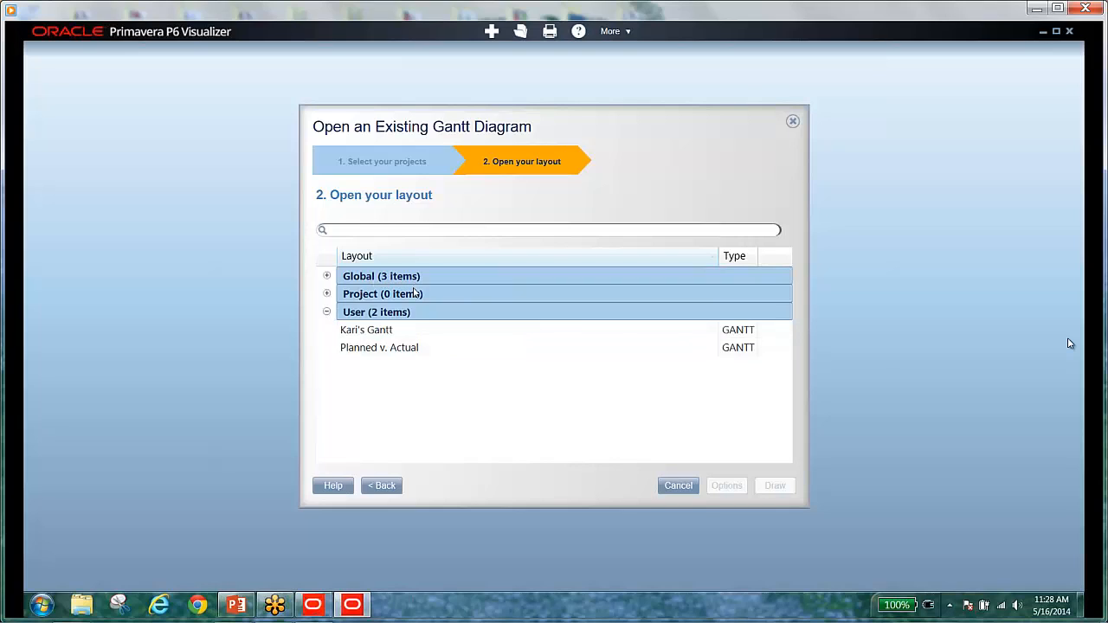
left_click(392, 348)
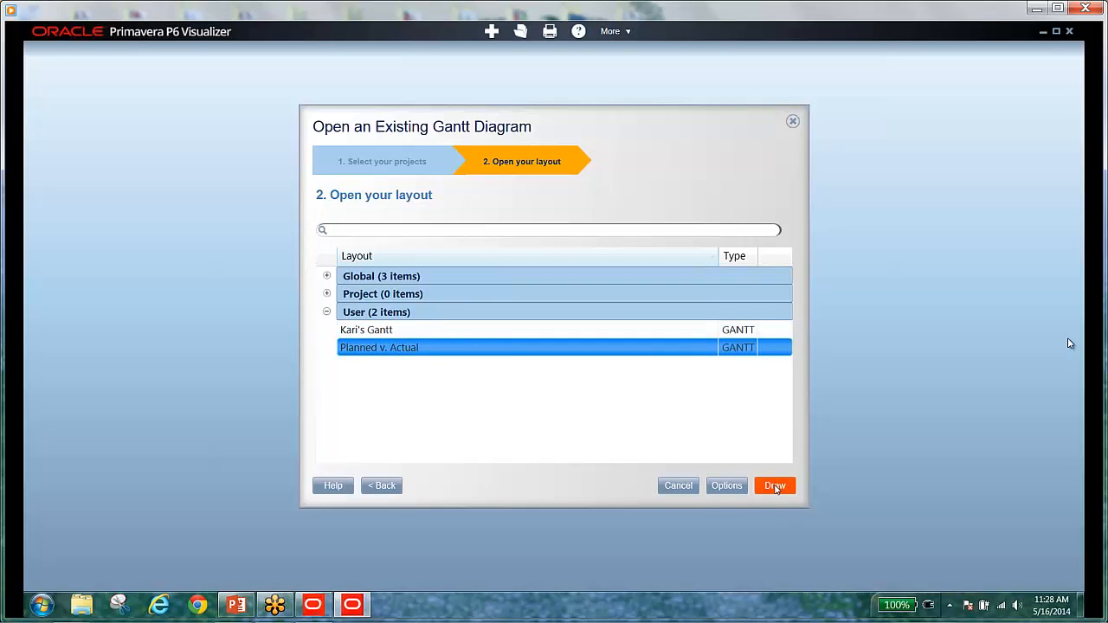
left_click(775, 485)
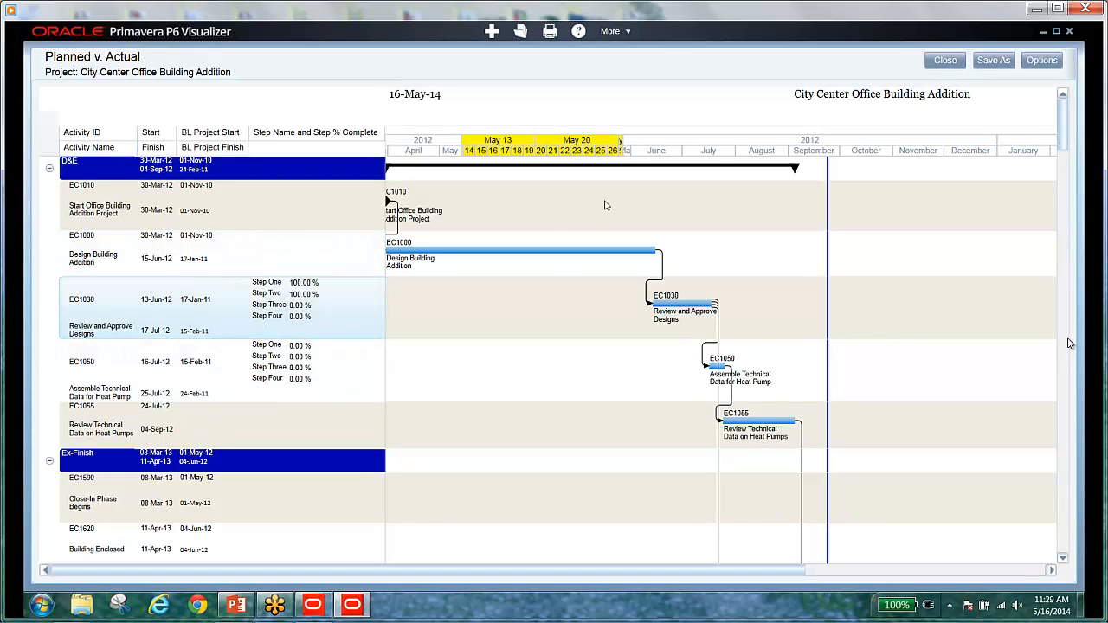
- View the options of the Planned v. Actual layout, including the save choices, and close the layout
left_click(541, 171)
left_click(1043, 61)
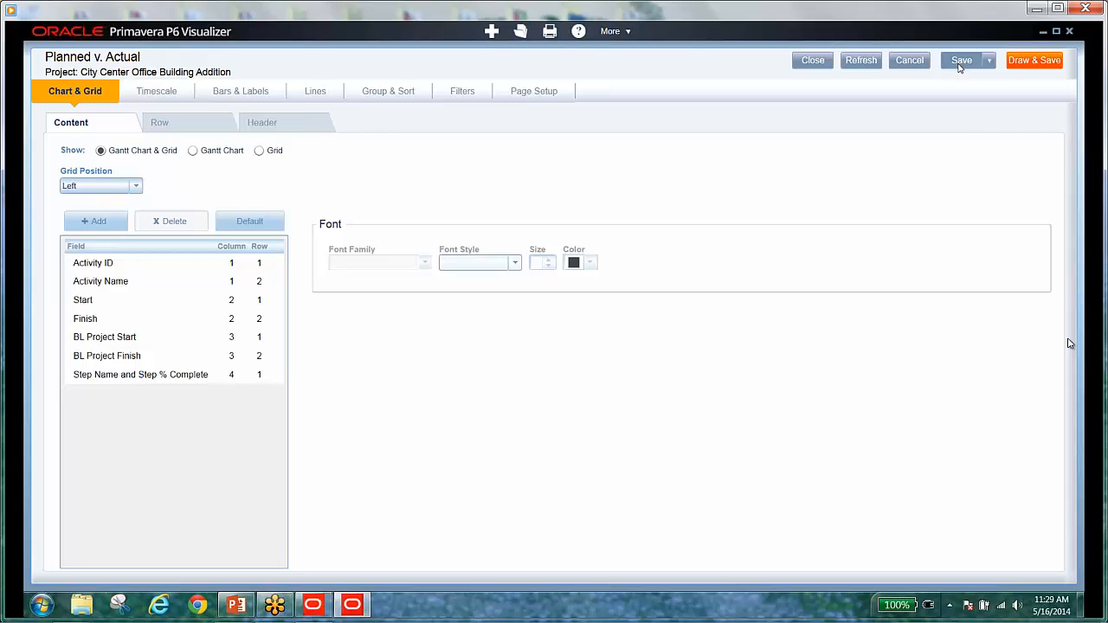
left_click(989, 61)
left_click(816, 66)
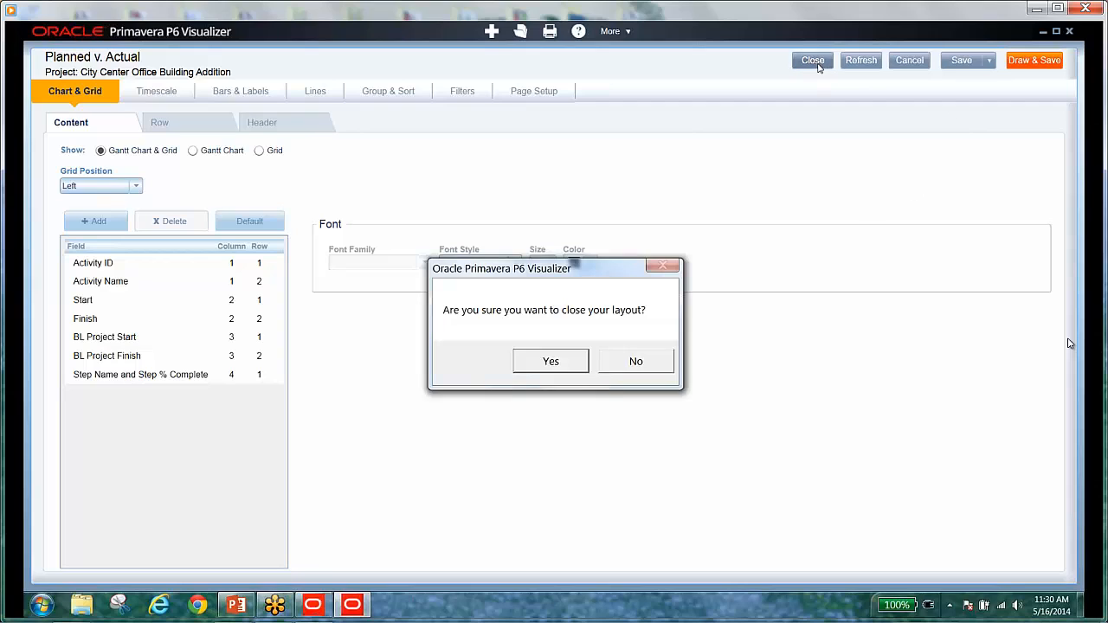
left_click(567, 370)
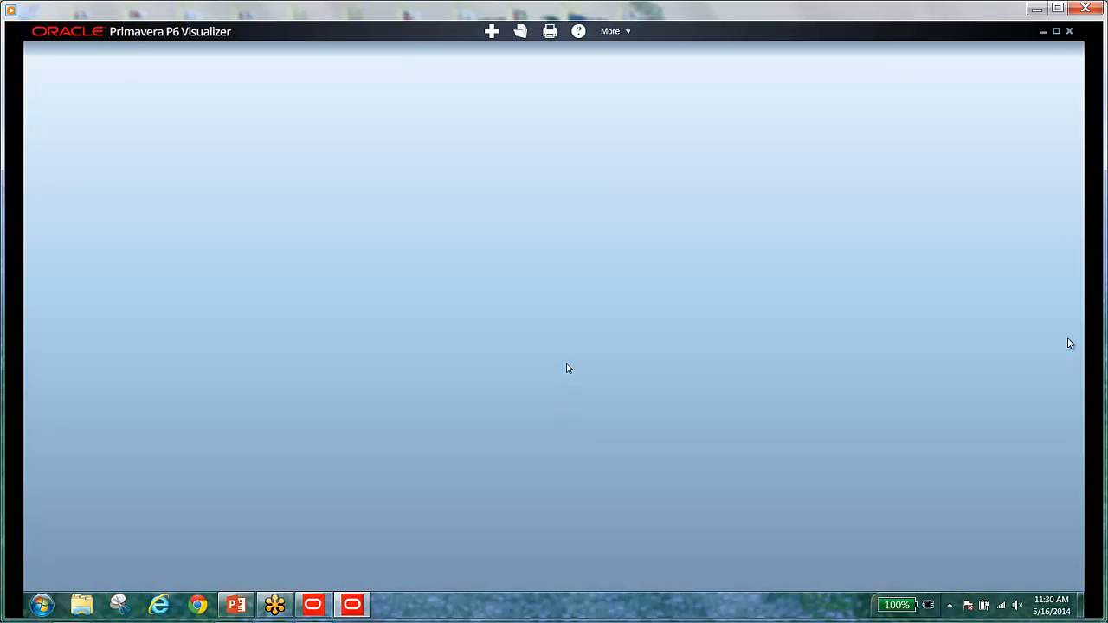
- Start a new Gantt diagram and select the City Center Office Building Addition project from Engineering & Construction
left_click(492, 41)
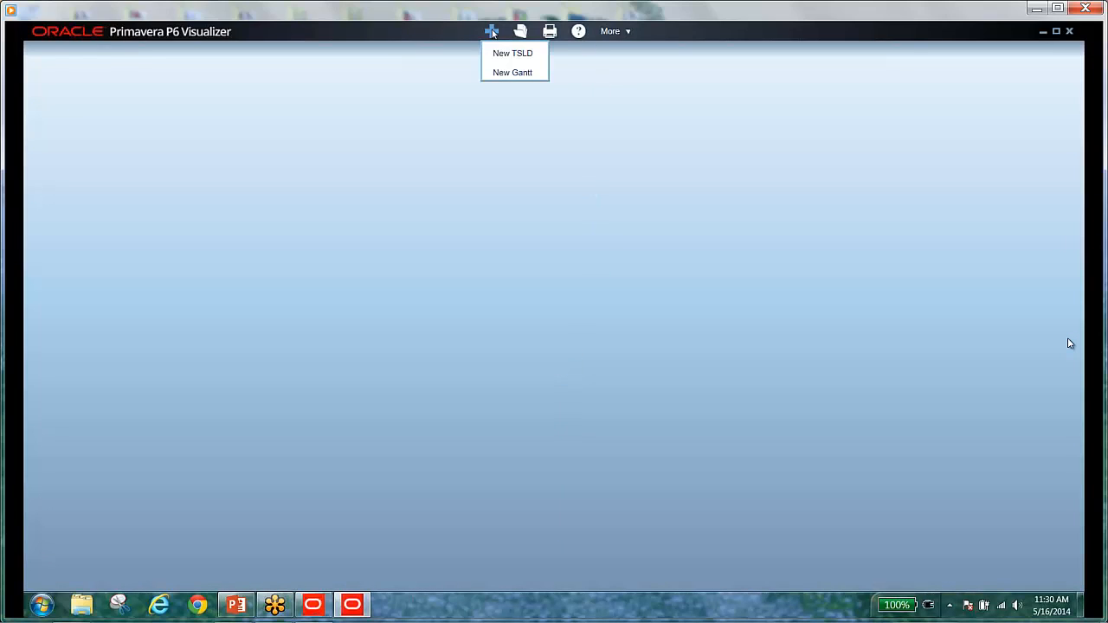
left_click(498, 73)
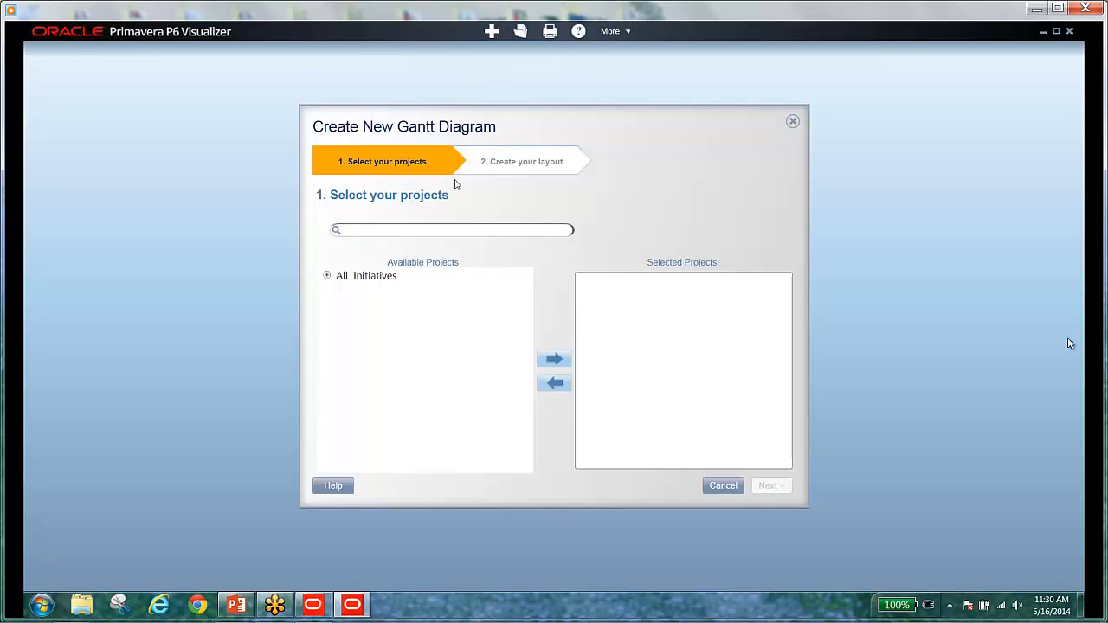
left_click(326, 276)
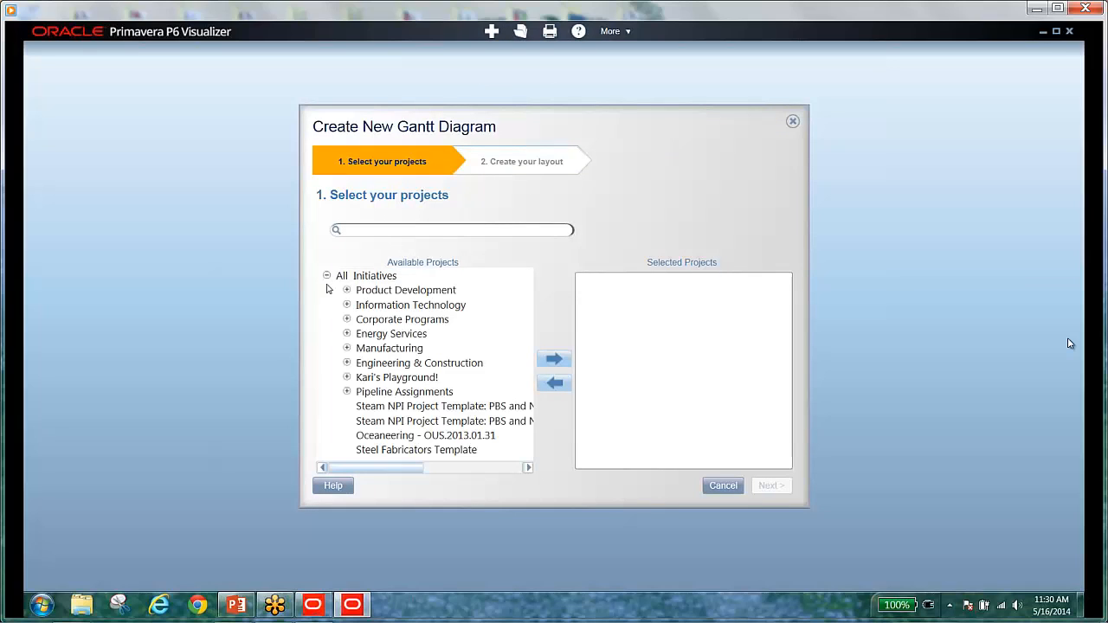
left_click(346, 363)
left_click(405, 378)
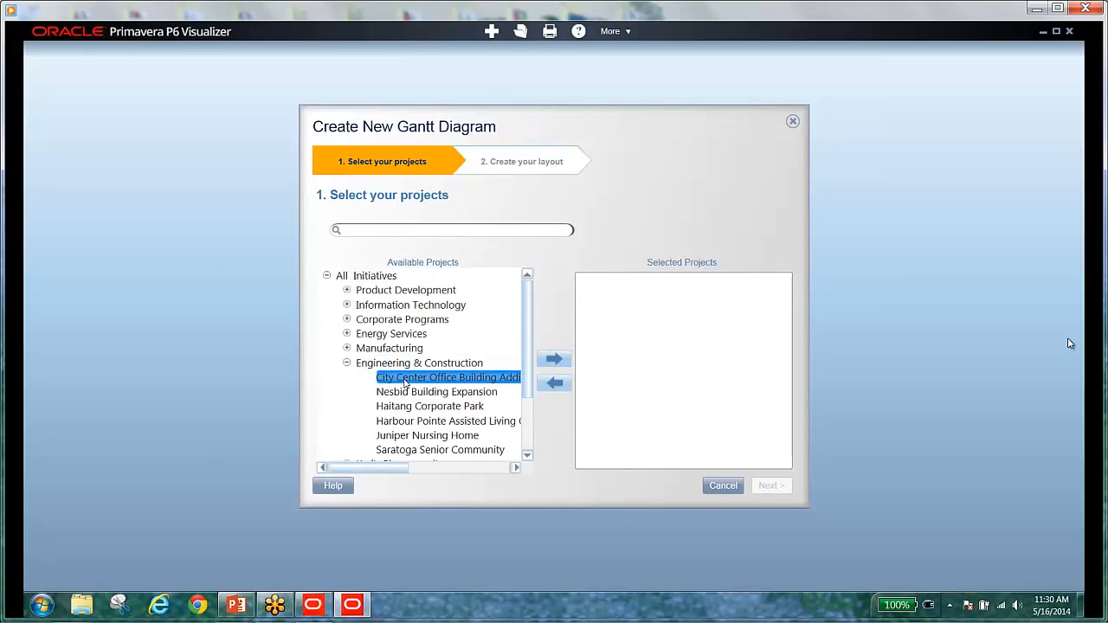
left_click(554, 359)
left_click(769, 487)
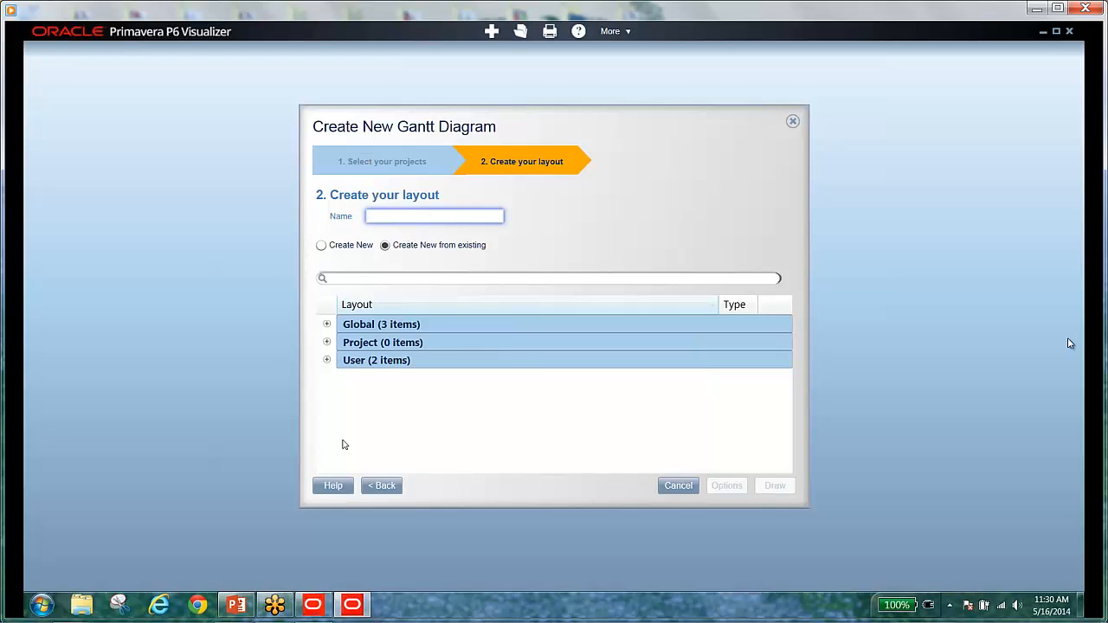
- Name the layout "Baseline v. Actuals with Cost", base it on the existing Planned v. Actual user layout, and draw it
type("aseline v. Actuals with Cost")
left_click(327, 361)
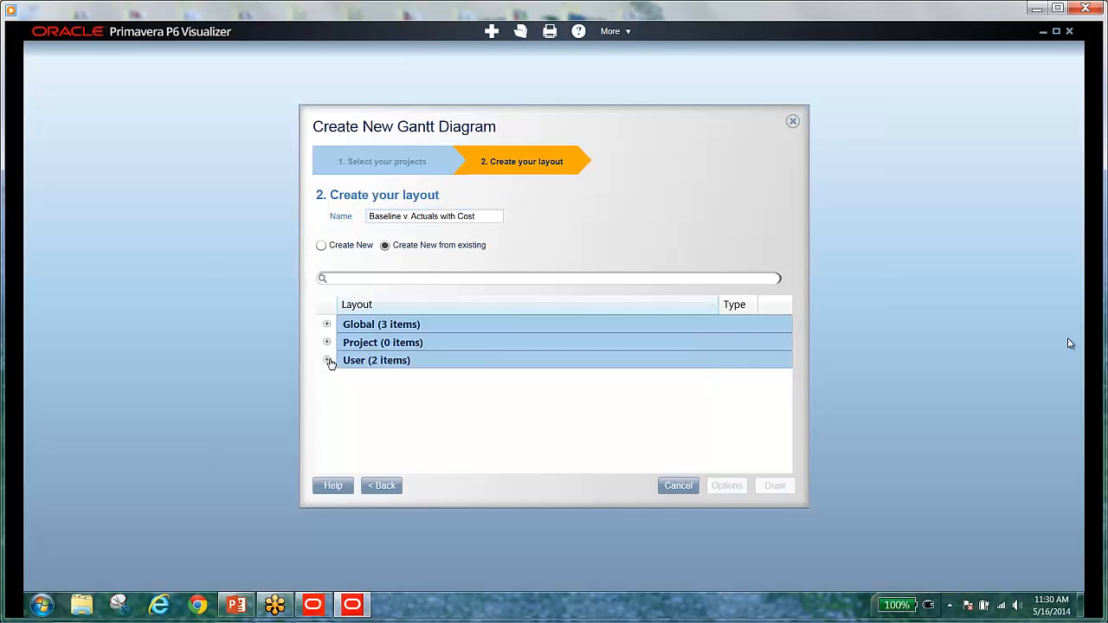
left_click(369, 397)
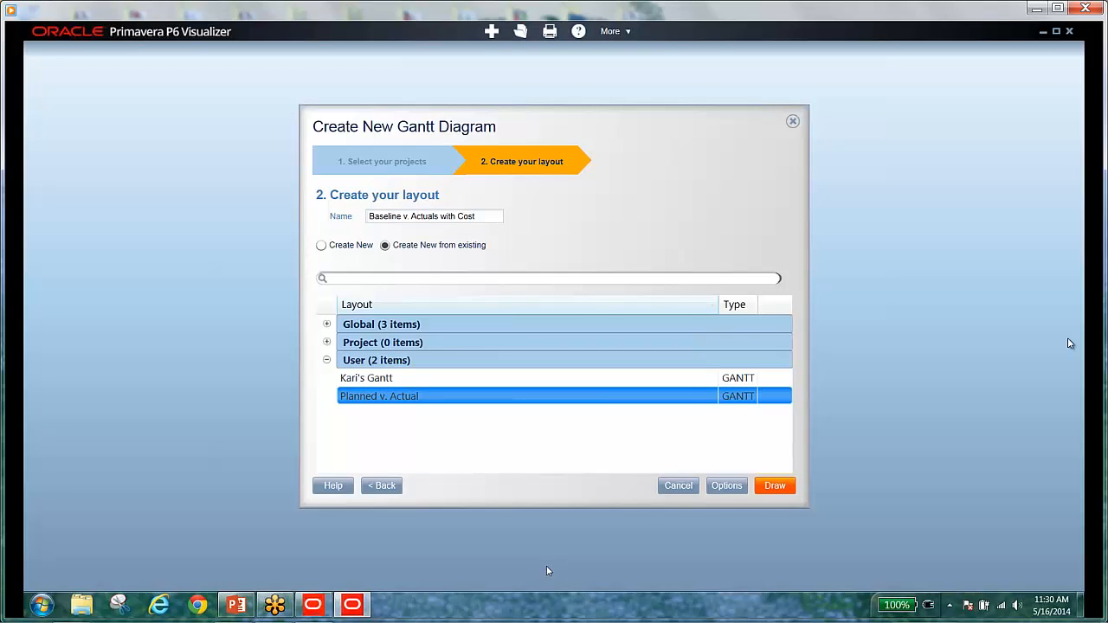
left_click(775, 486)
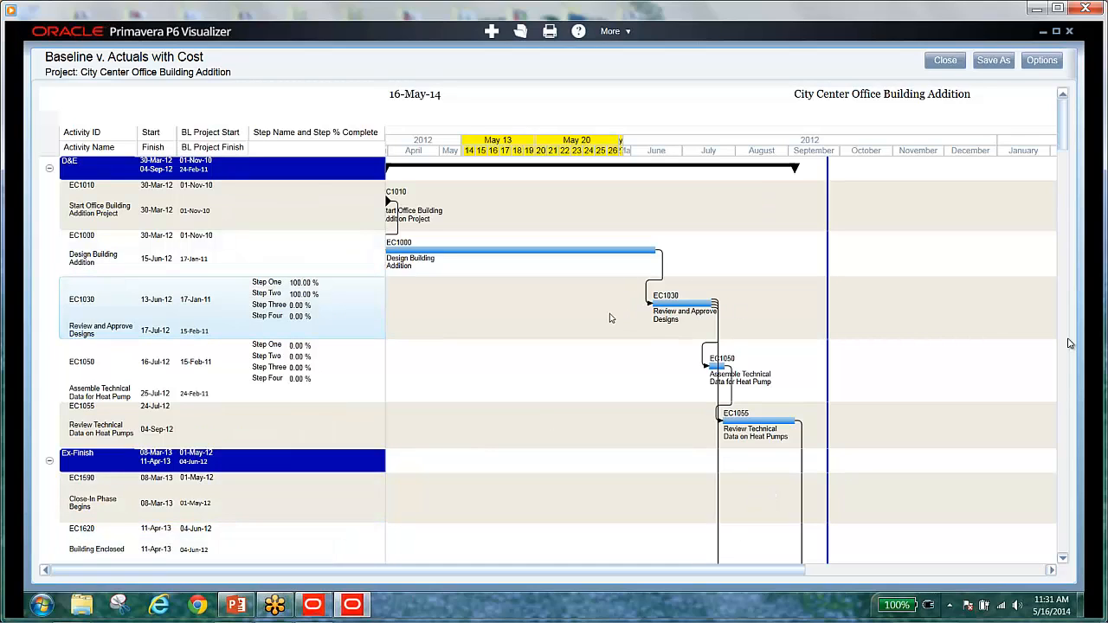
- Open the layout's options and view the grid position choices and the font settings of the Step Name and Step % Complete field
left_click(1043, 60)
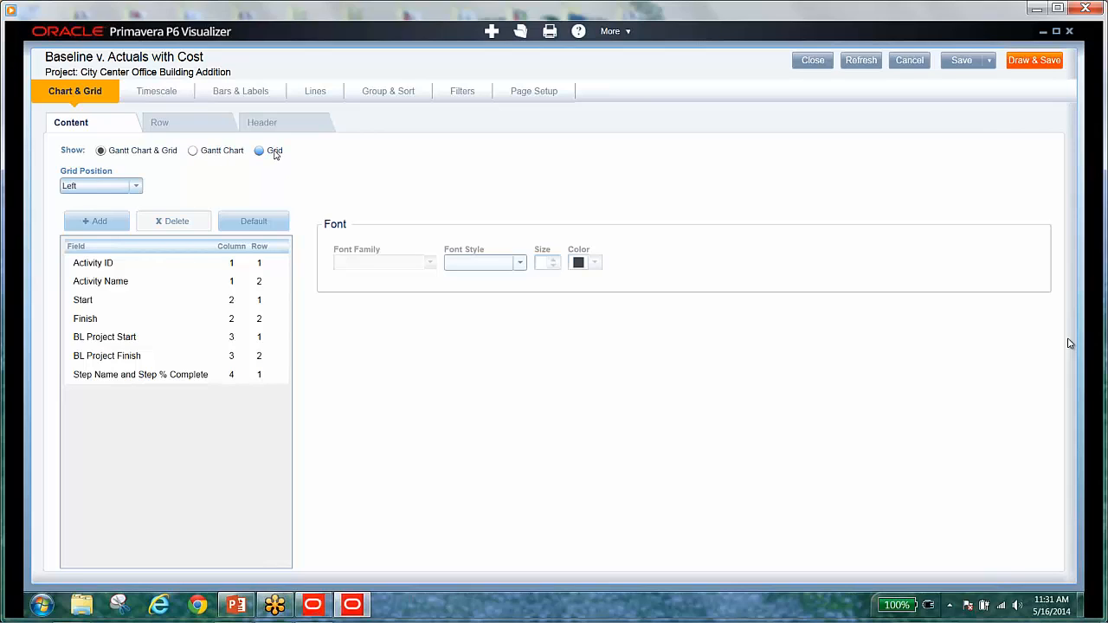
left_click(136, 187)
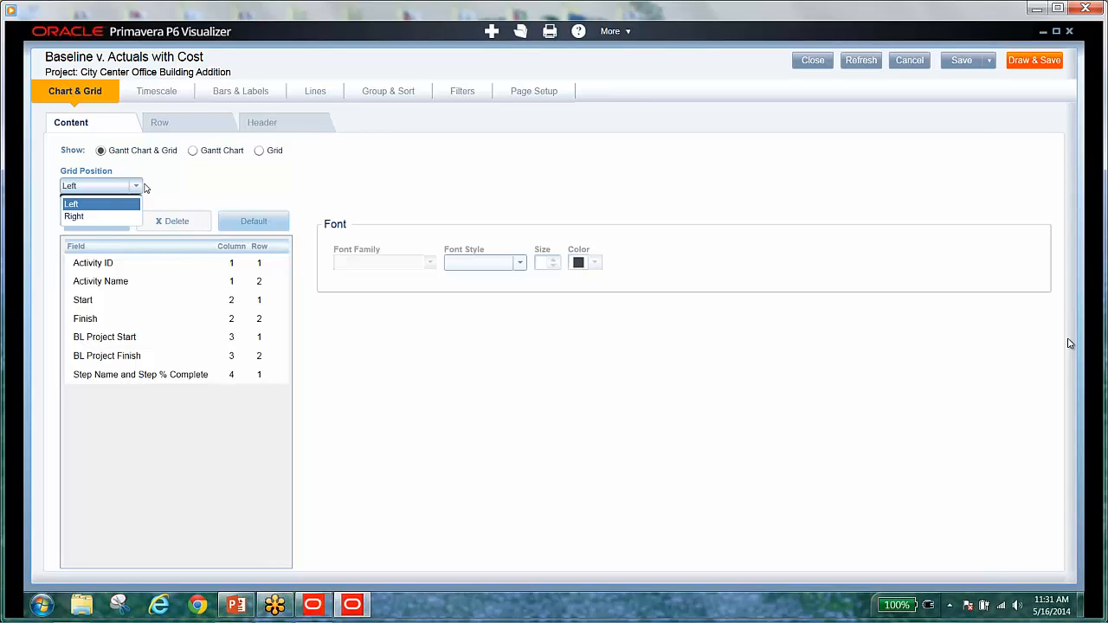
left_click(142, 186)
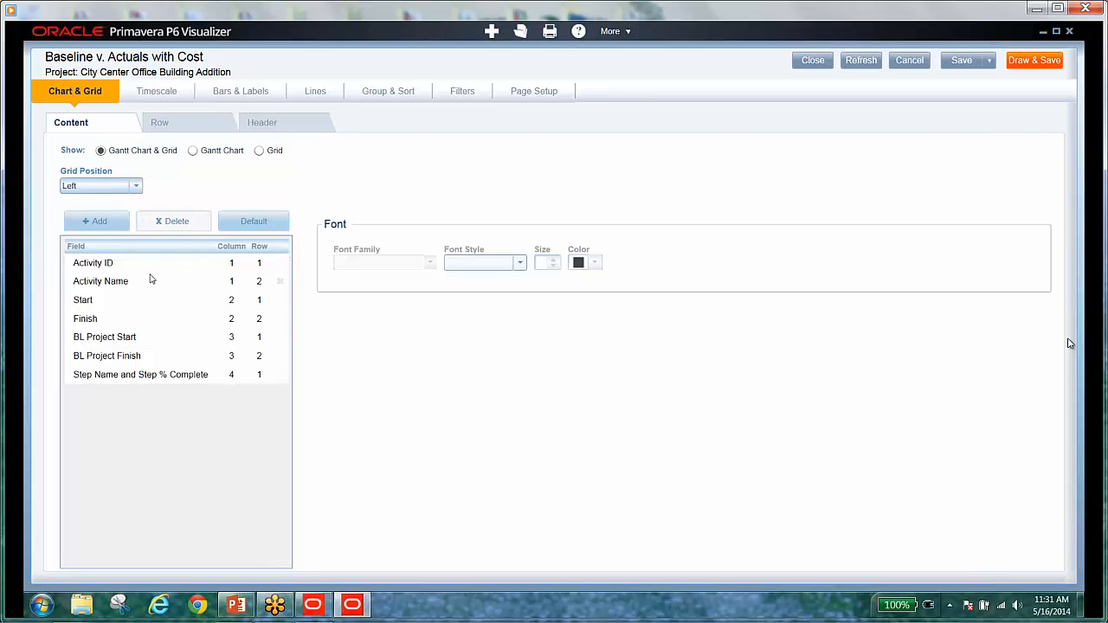
left_click(126, 376)
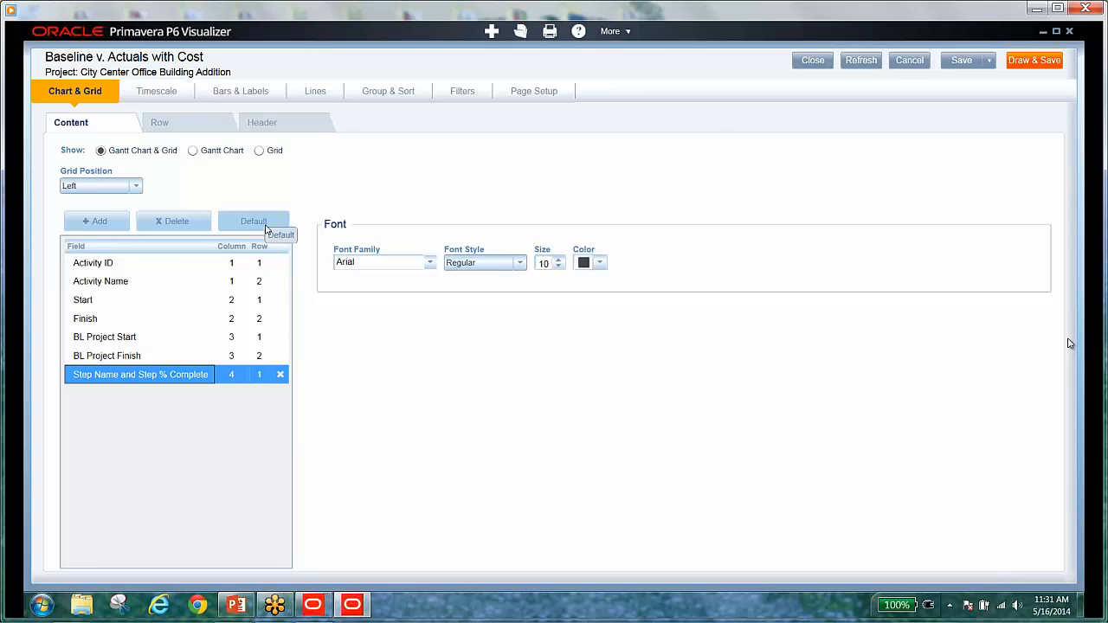
- Add a new field to the grid content and set it to Actual Total Cost
left_click(97, 221)
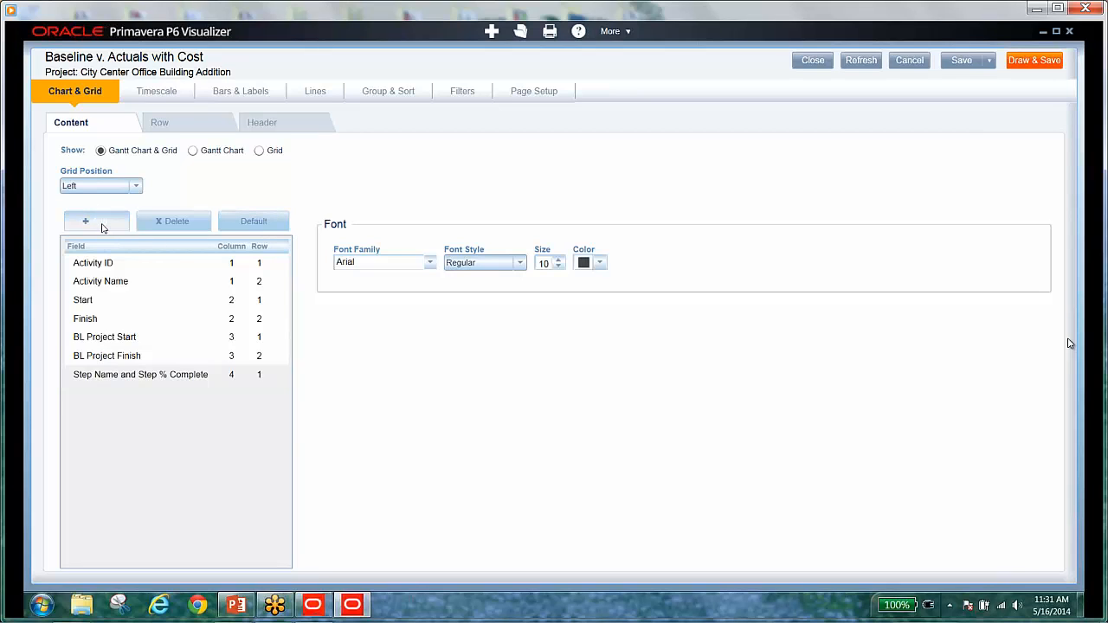
left_click(102, 398)
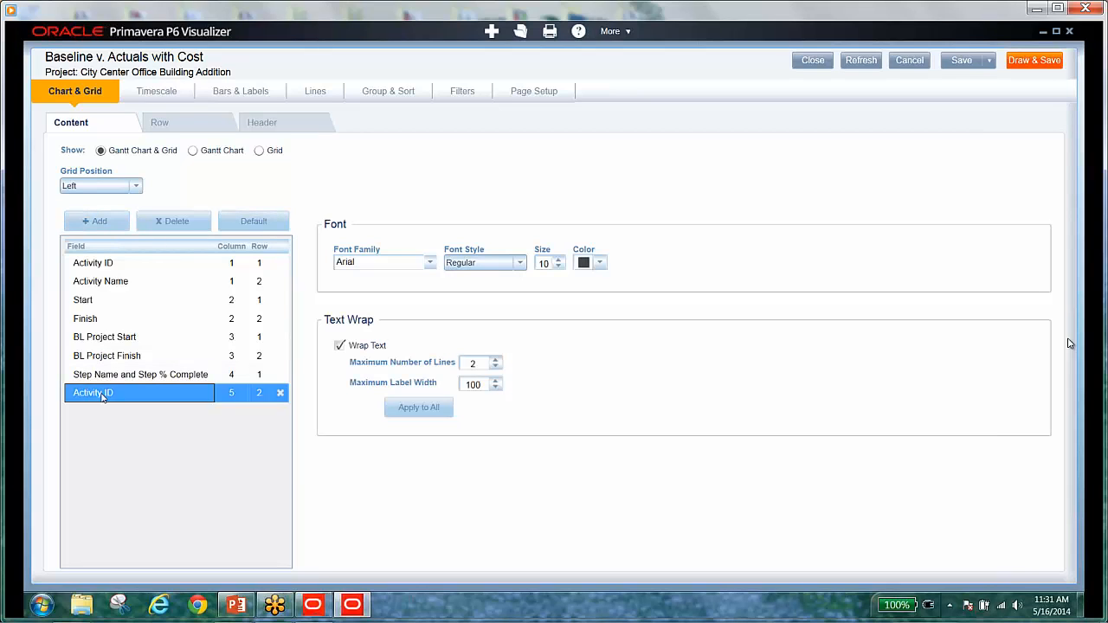
left_click(122, 397)
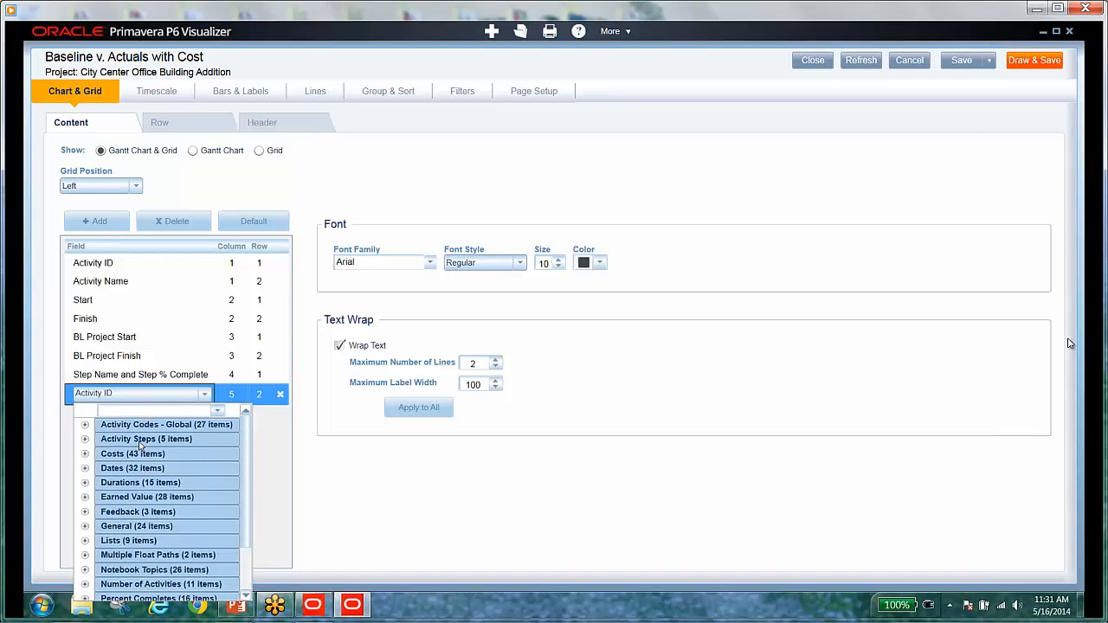
left_click(131, 410)
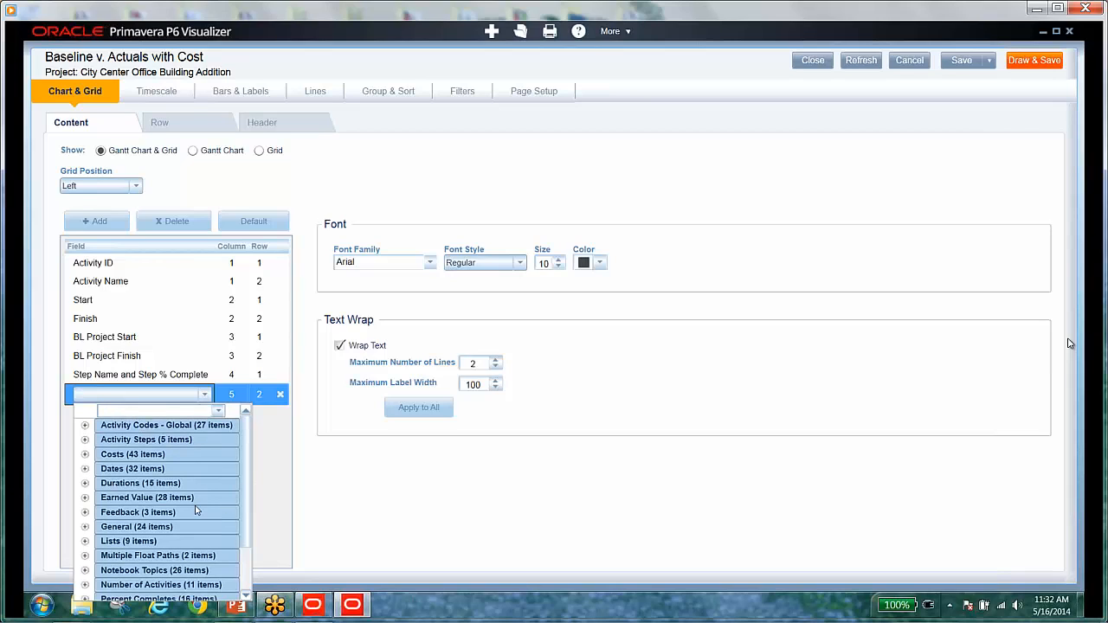
type("Act")
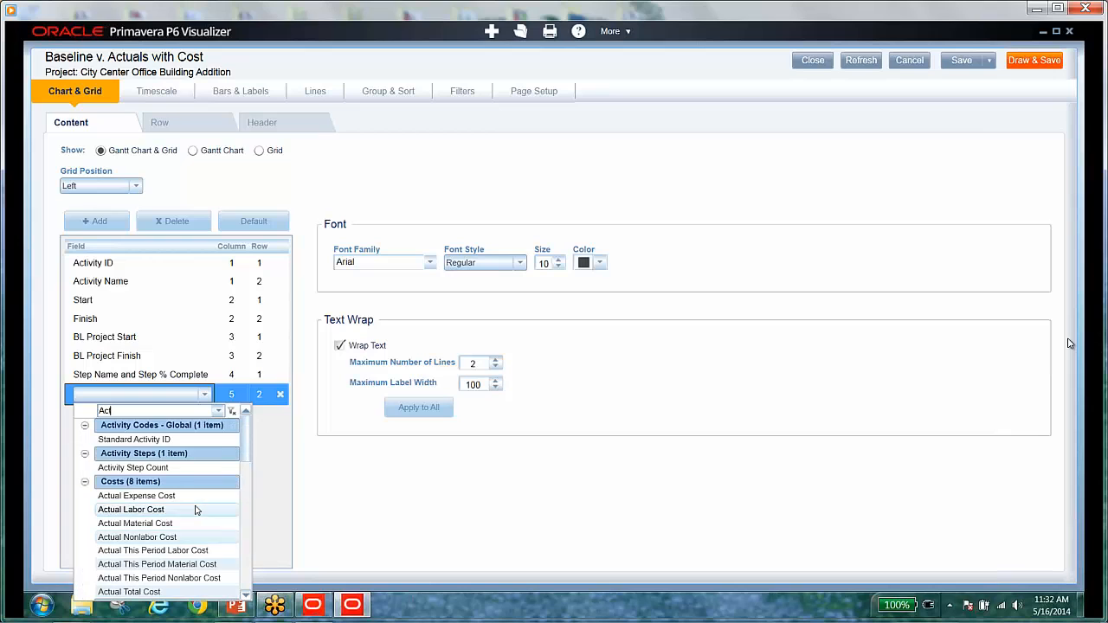
type("ual  Tot")
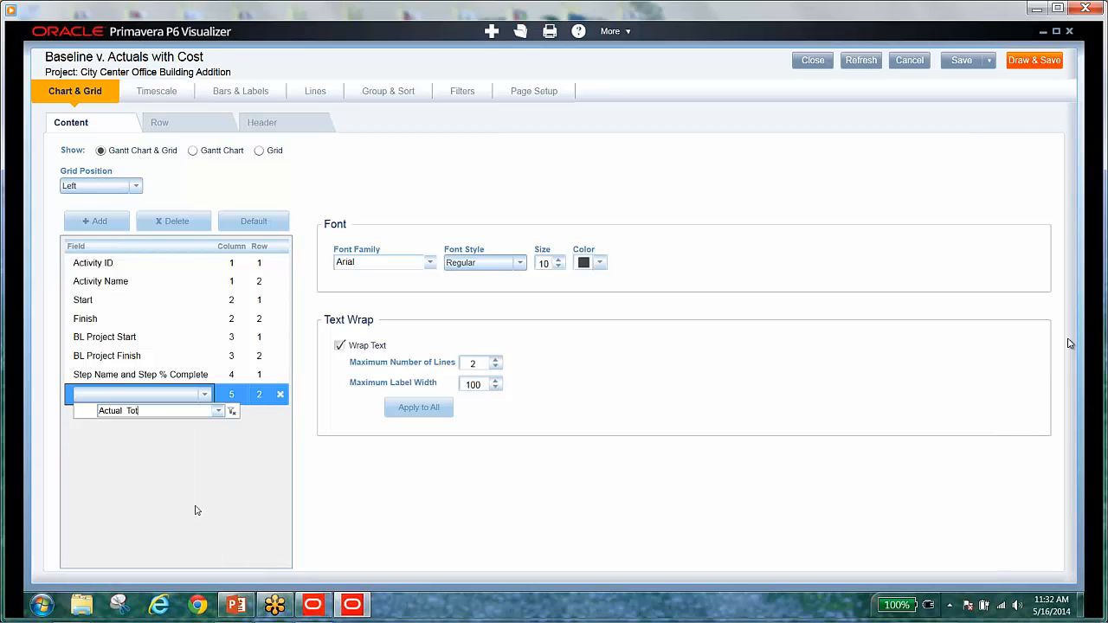
key("BackSpace")
key("BackSpace")
key("BackSpace")
key("BackSpace")
type("To")
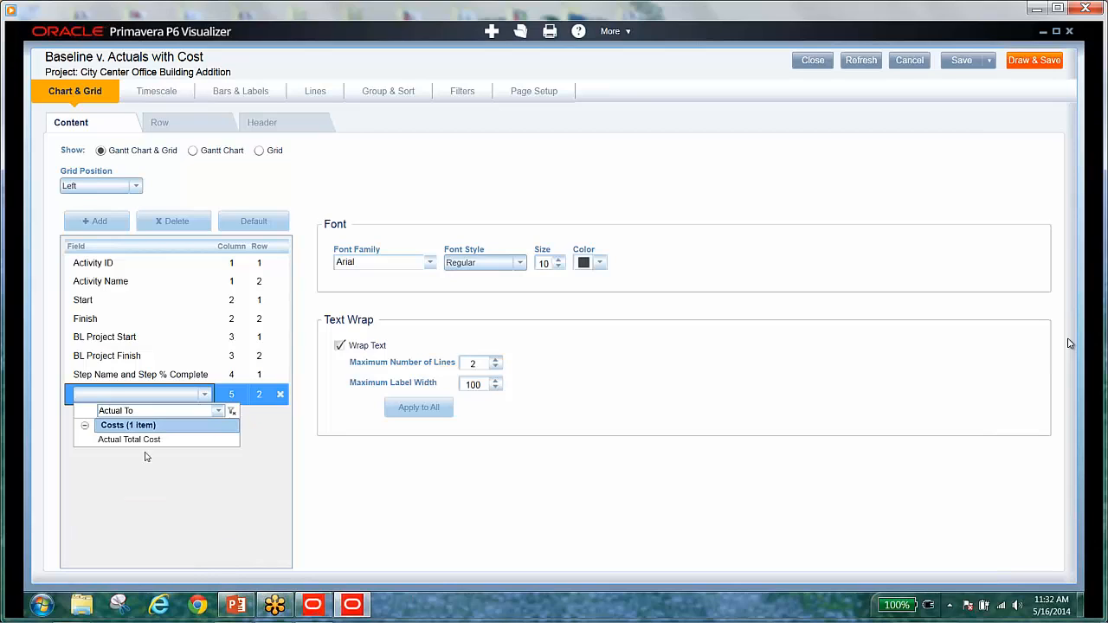
left_click(144, 441)
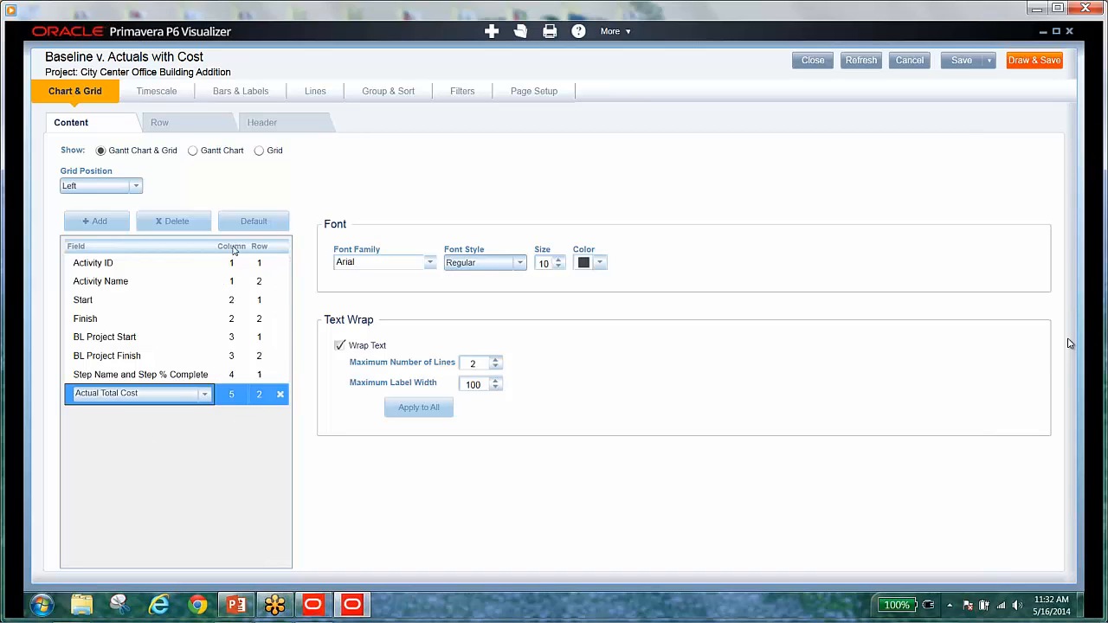
- Set the row of the Actual Total Cost field to 1
left_click(232, 396)
left_click(257, 398)
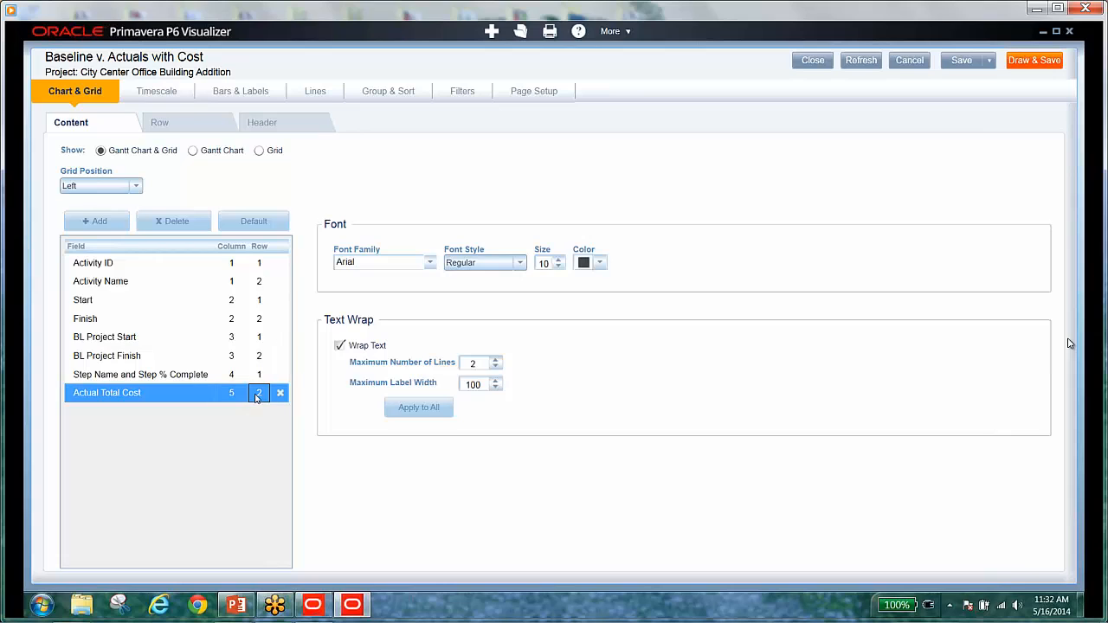
left_click(280, 399)
left_click(269, 424)
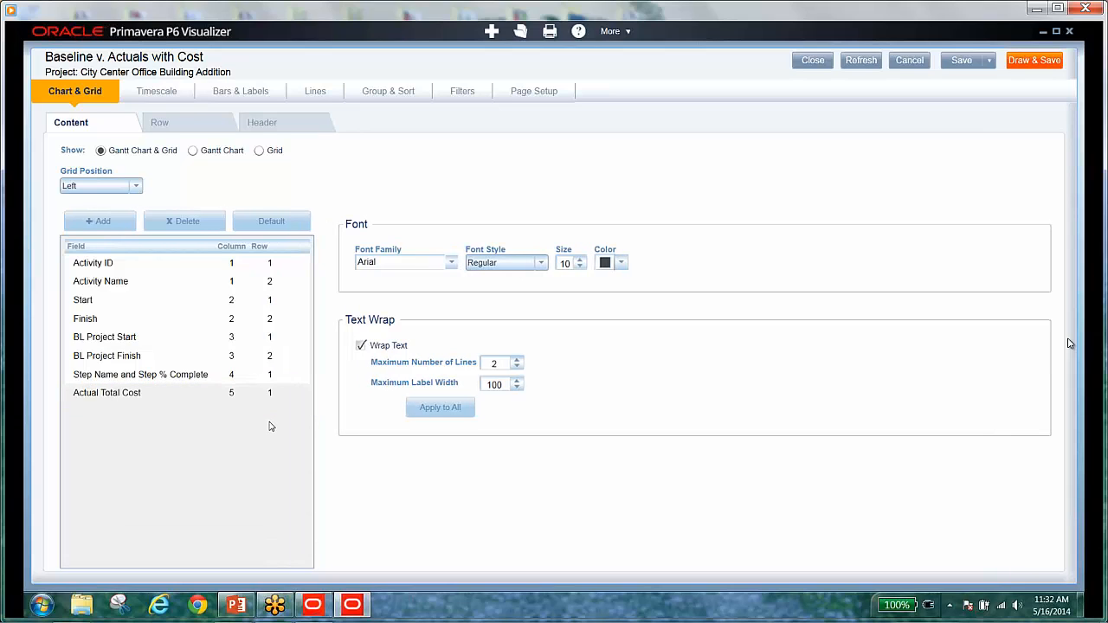
left_click(144, 394)
- Add another field to the grid content and set it to Remaining Total Cost
left_click(102, 221)
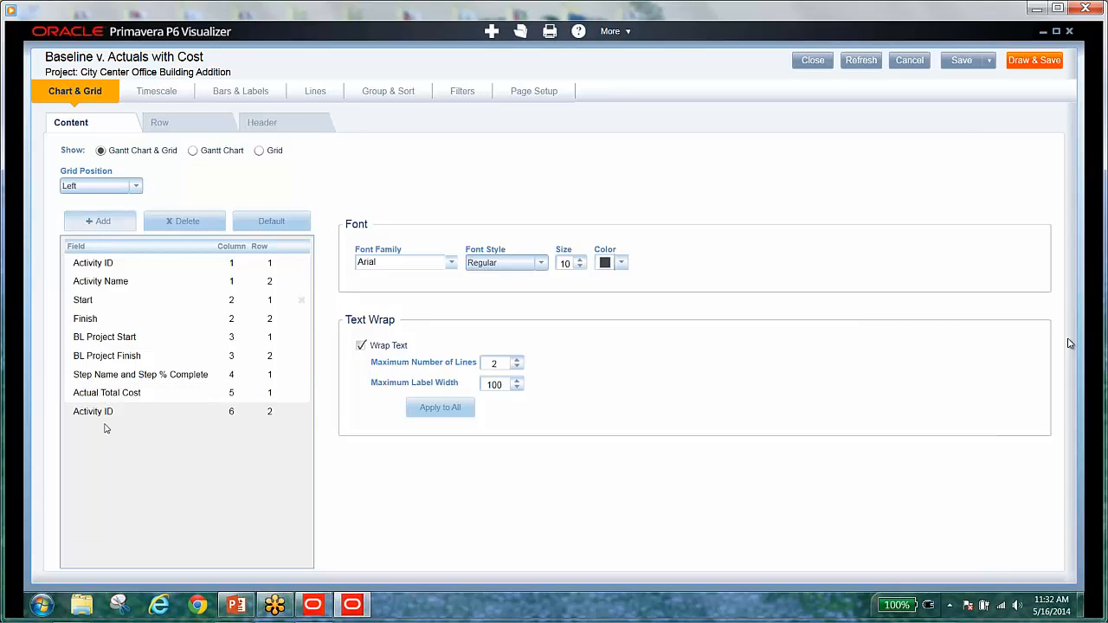
left_click(119, 415)
left_click(128, 419)
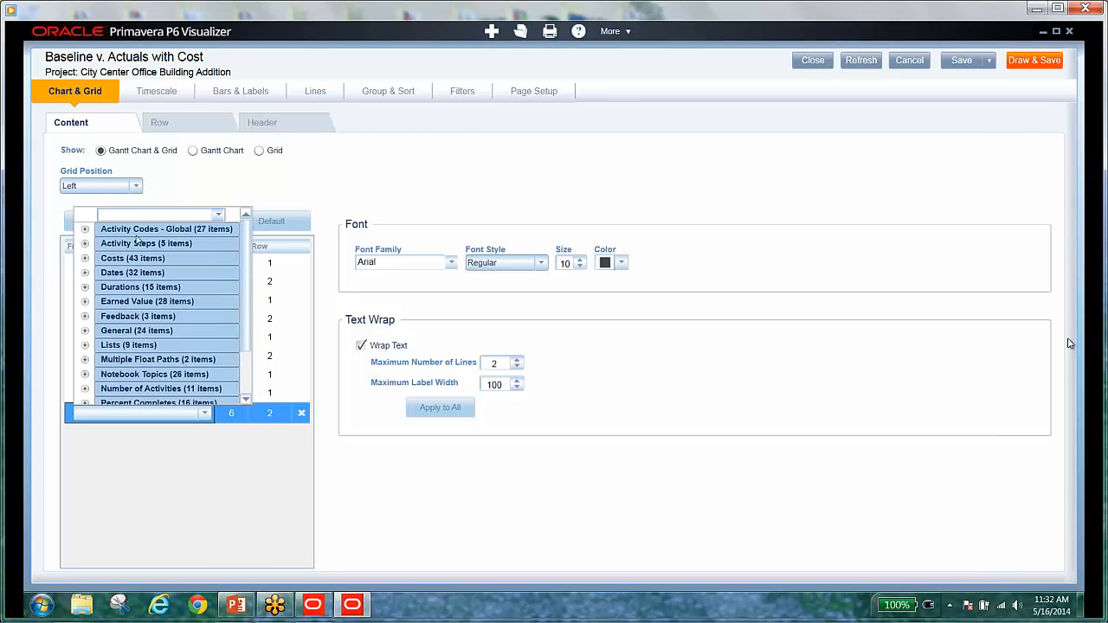
type("Re")
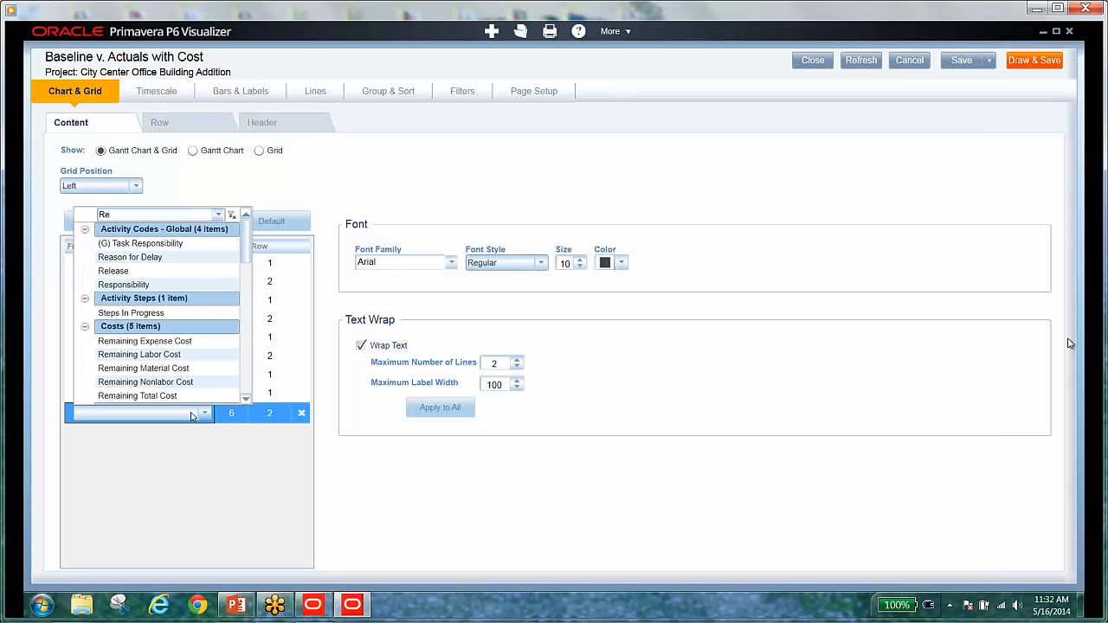
type("maining To")
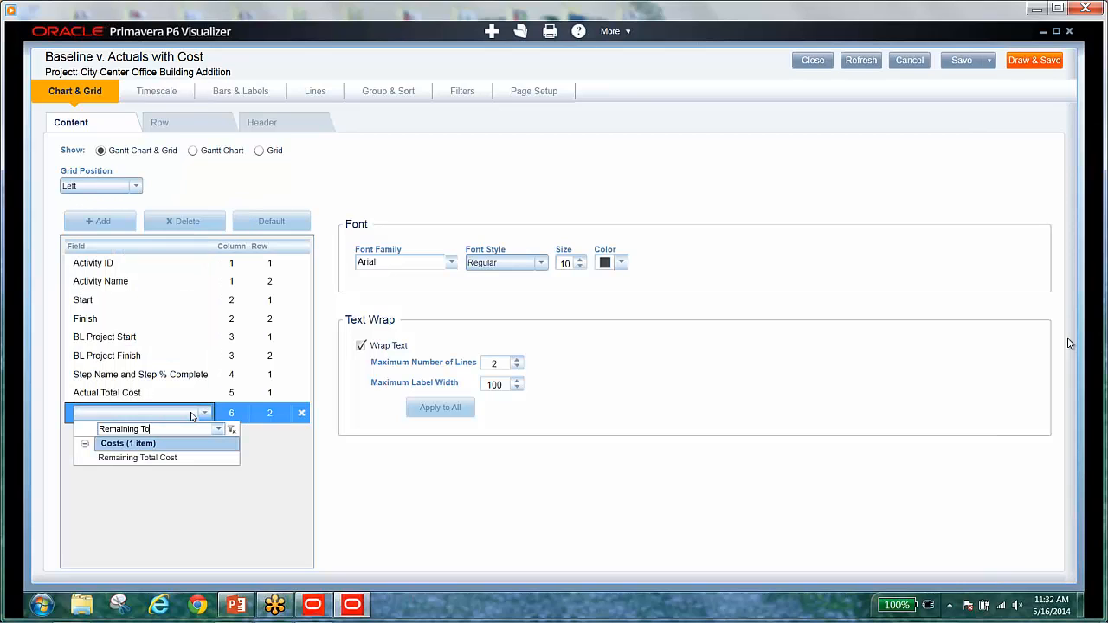
type("t")
left_click(188, 459)
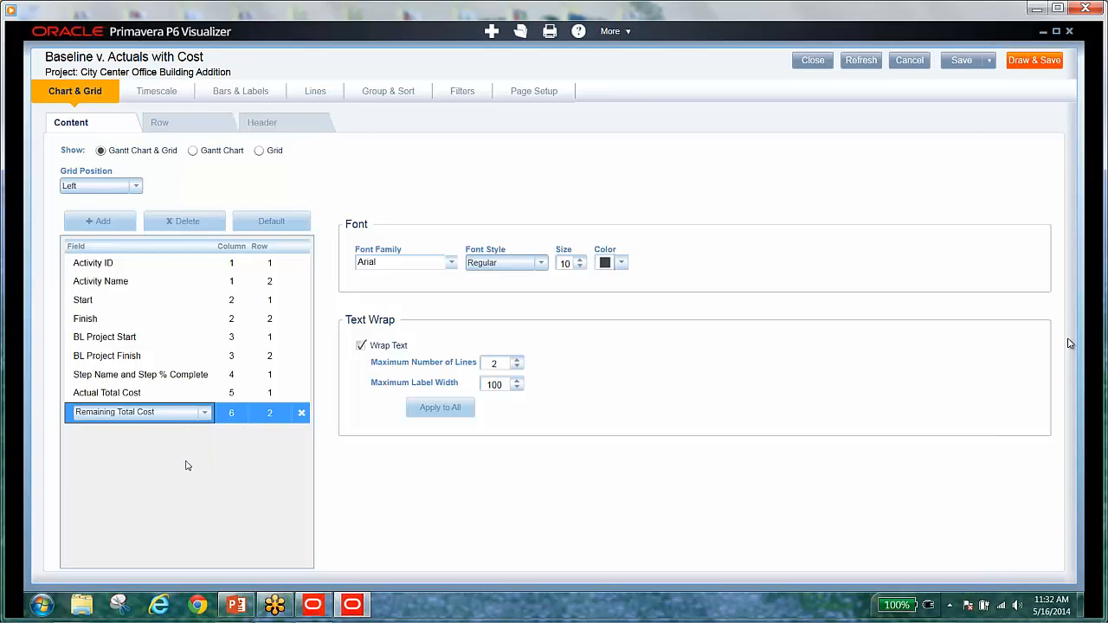
- Move the Remaining Total Cost field to column 5
left_click(234, 414)
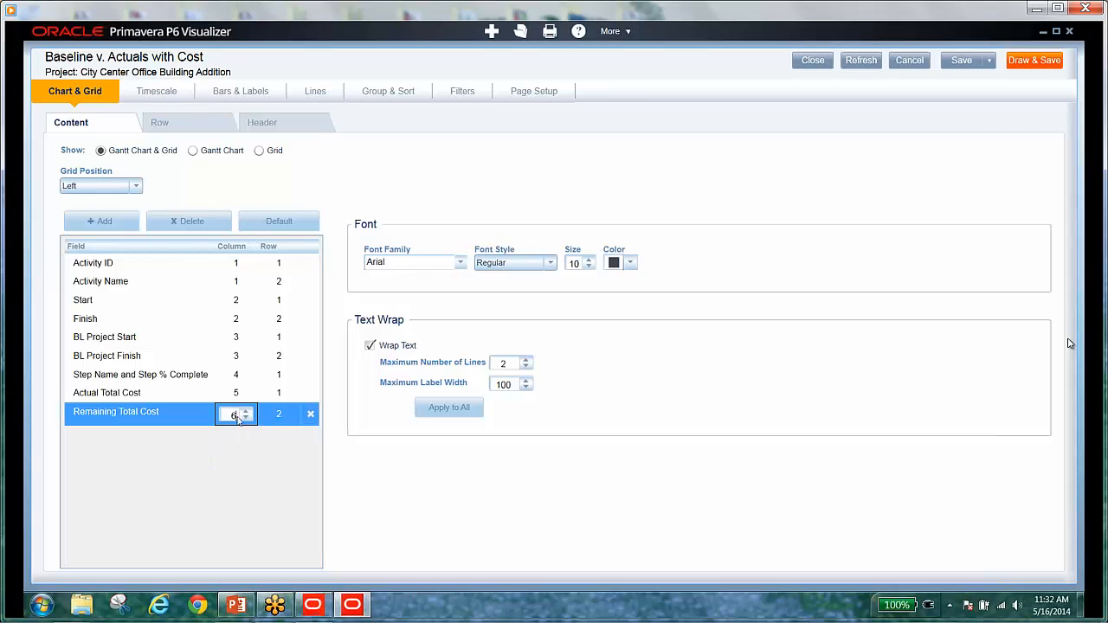
left_click(246, 419)
left_click(177, 442)
left_click(158, 411)
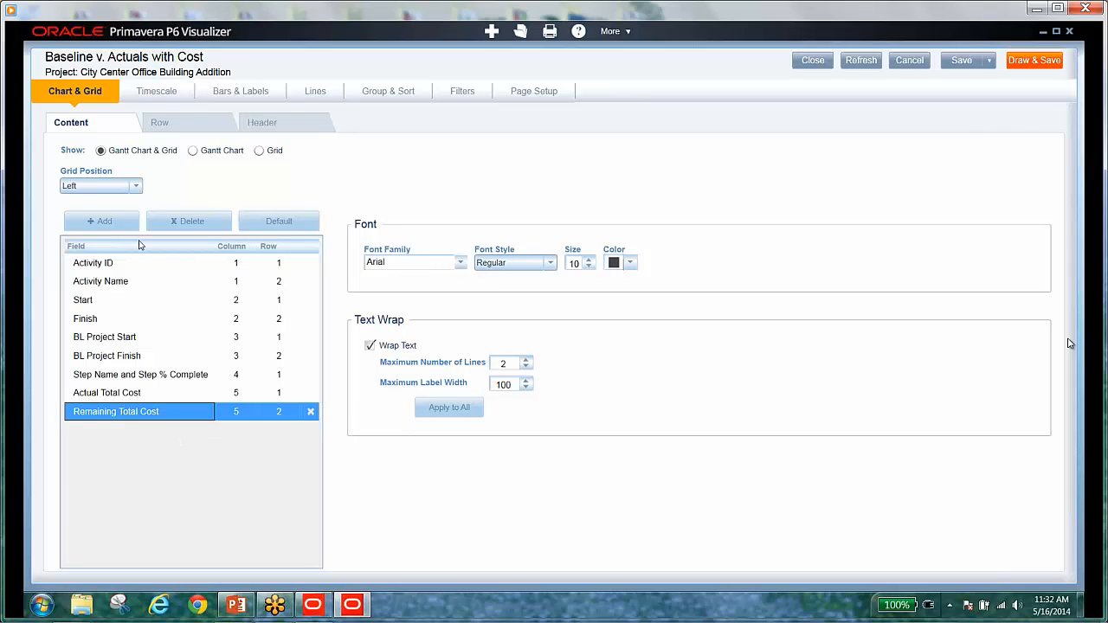
- Add a third cost field to the grid content and set it to BL Project Total Cost
left_click(117, 225)
left_click(114, 431)
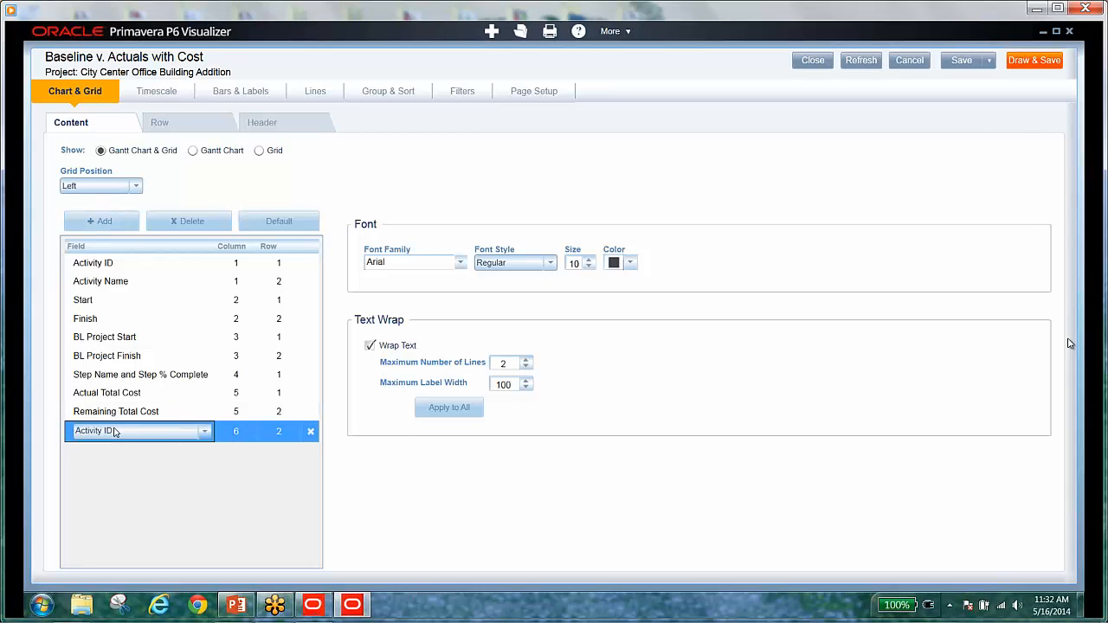
left_click(114, 431)
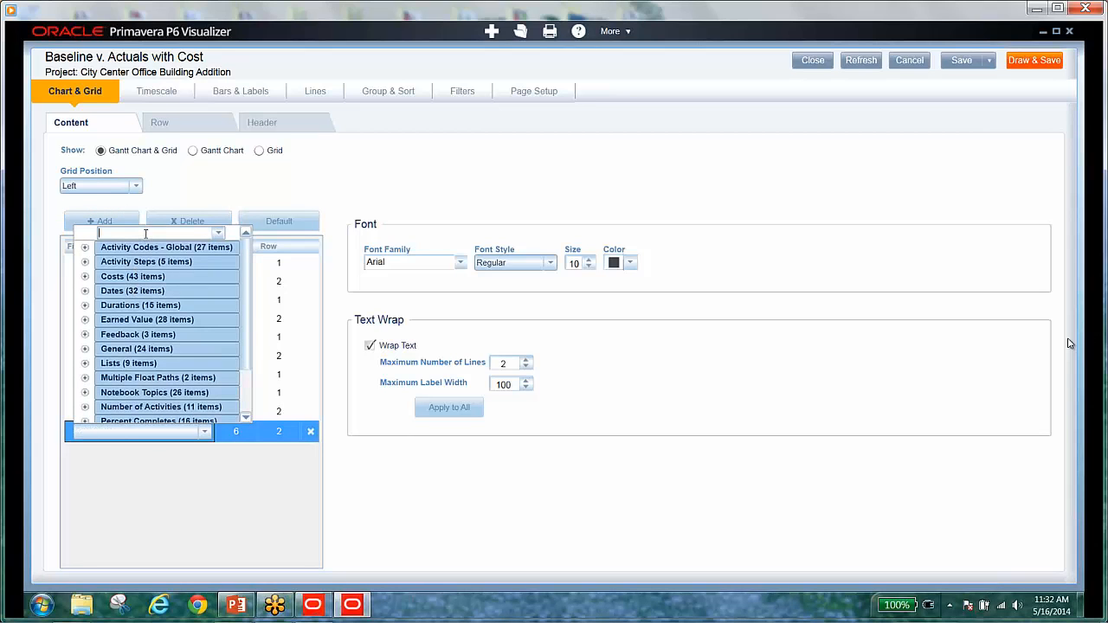
type("BL")
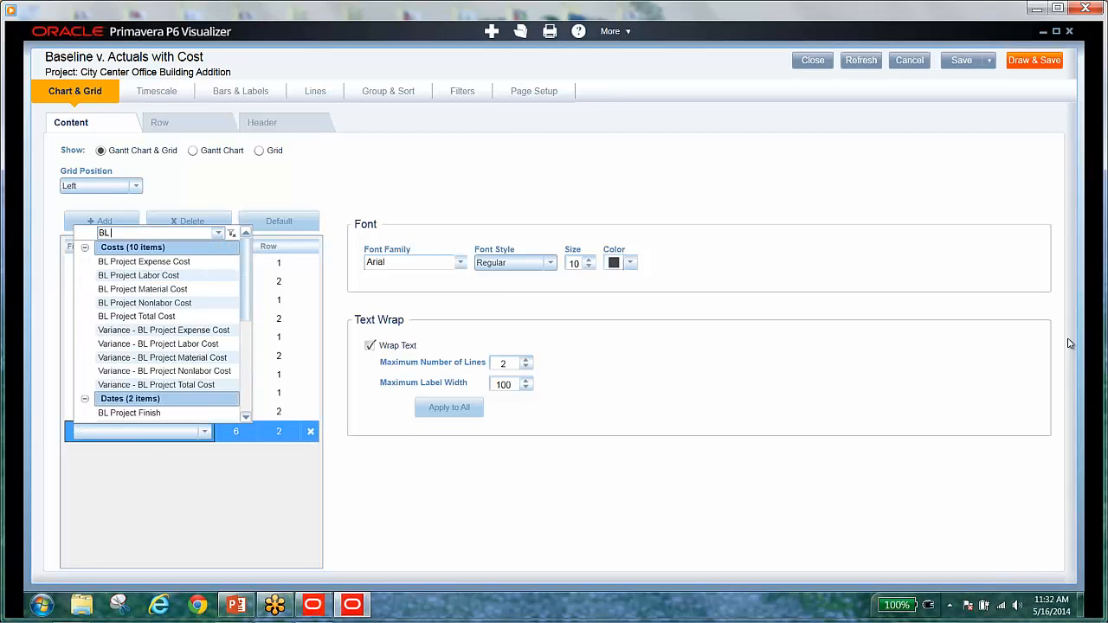
type(" Project To")
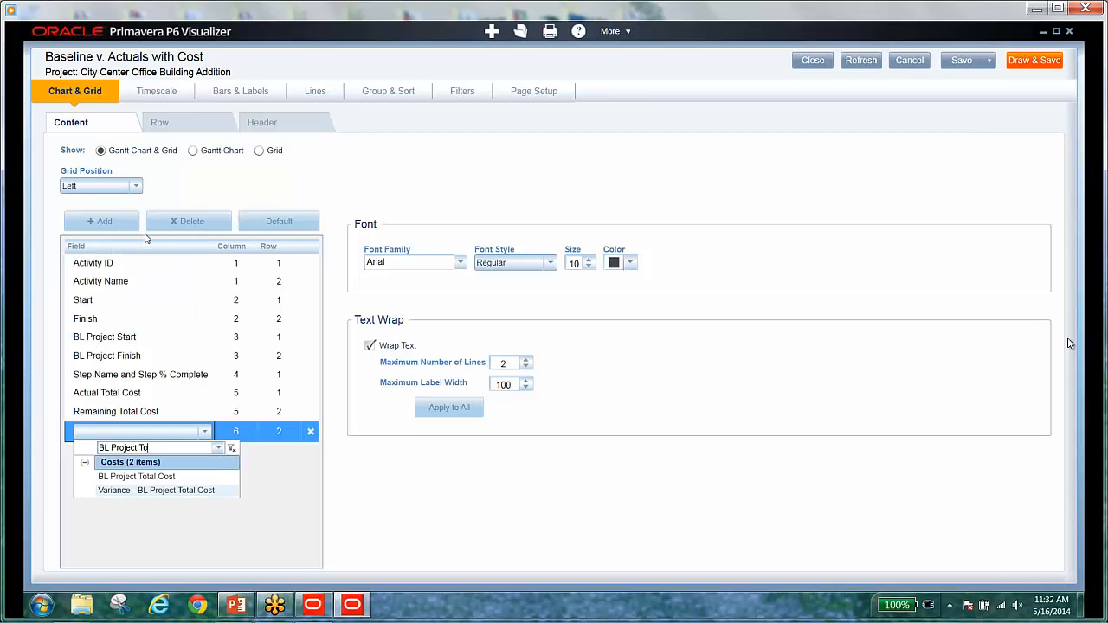
left_click(145, 479)
- Place the BL Project Total Cost field in column 5, row 3, and save the layout
left_click(234, 433)
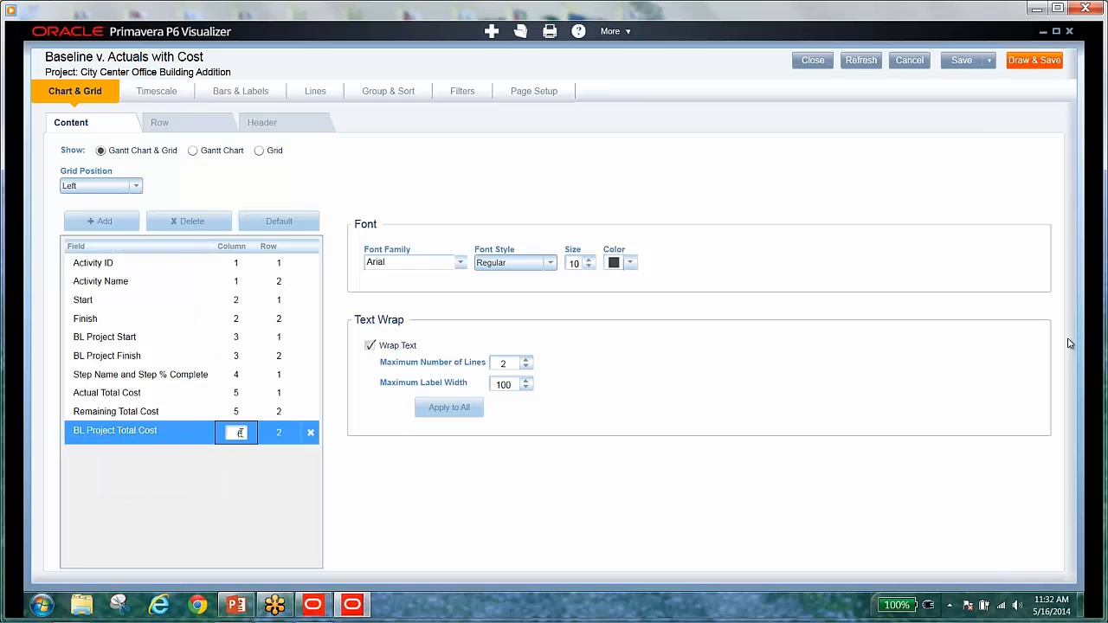
left_click(246, 437)
left_click(279, 435)
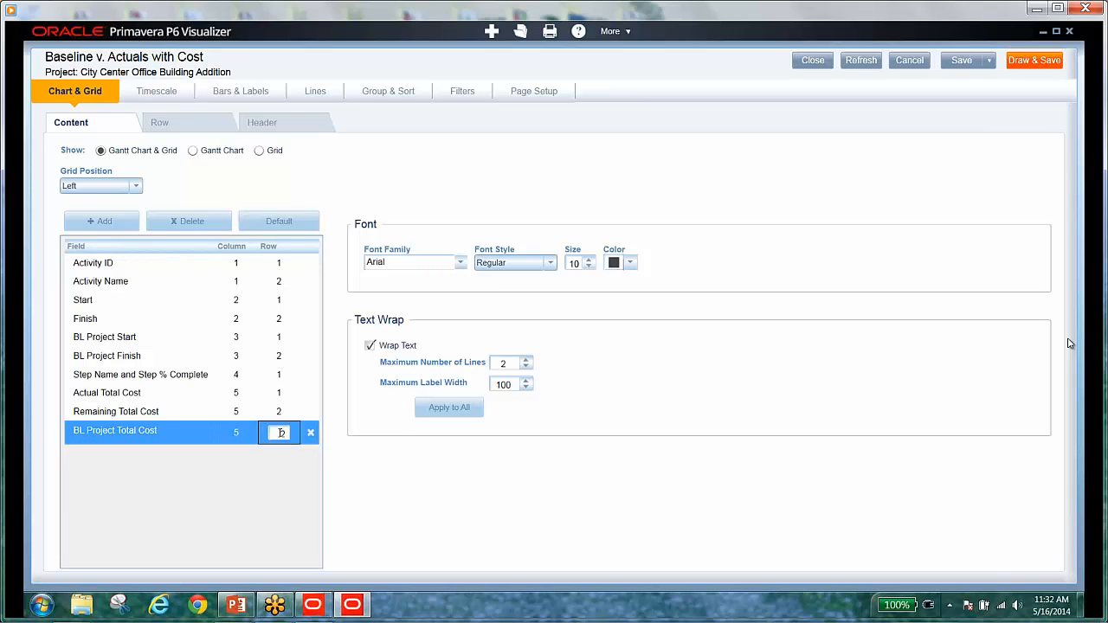
left_click(288, 431)
left_click(278, 459)
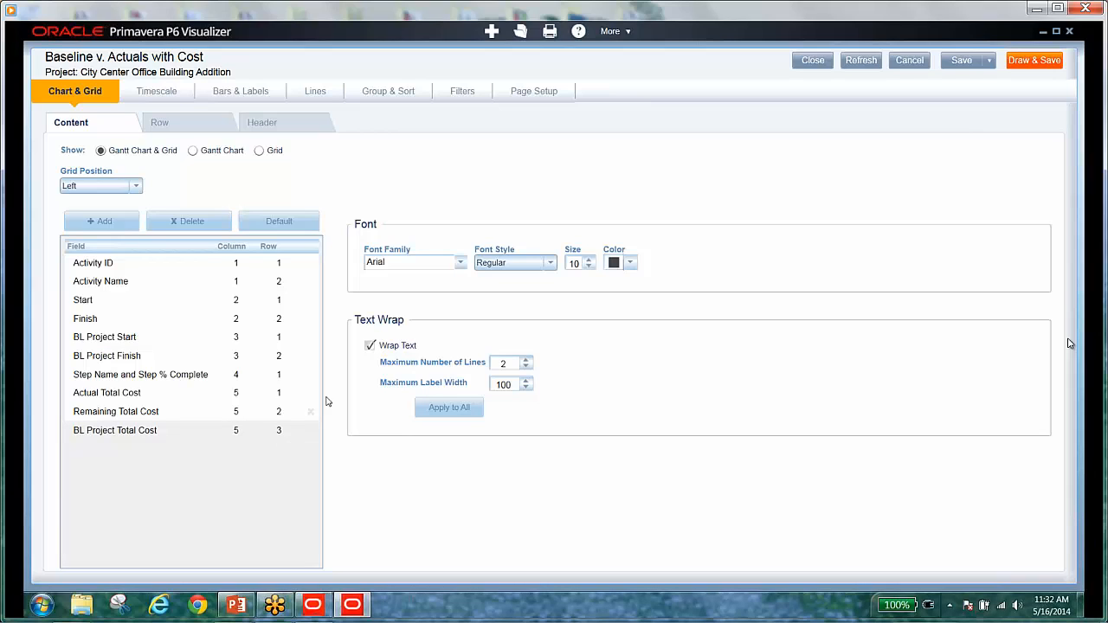
left_click(962, 60)
- Set the font style of the Actual Total Cost field to Italic
left_click(108, 398)
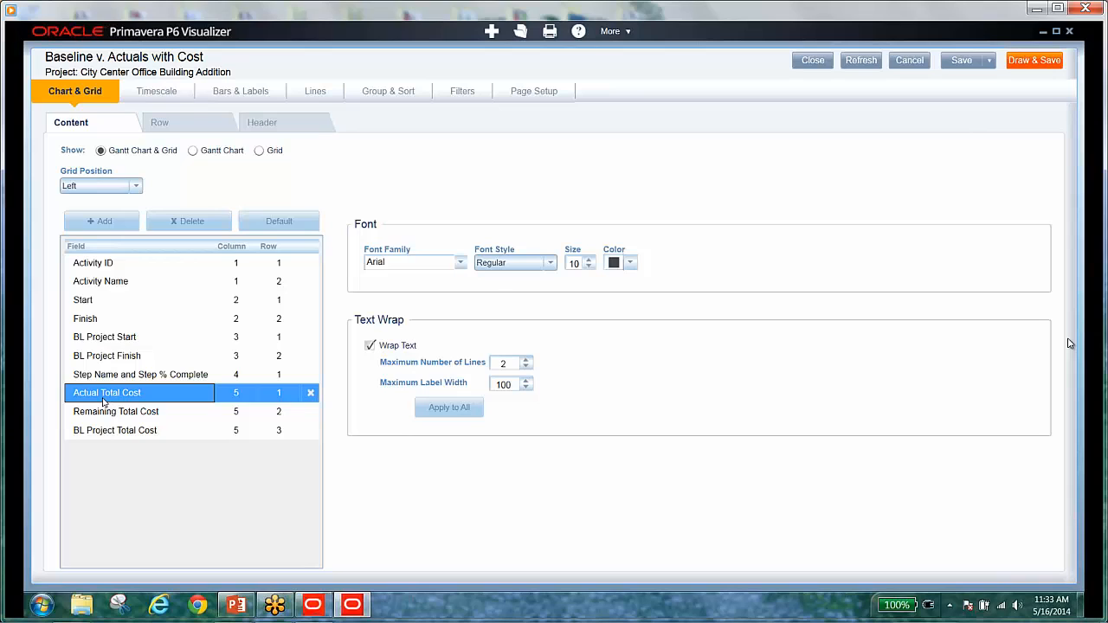
left_click(545, 265)
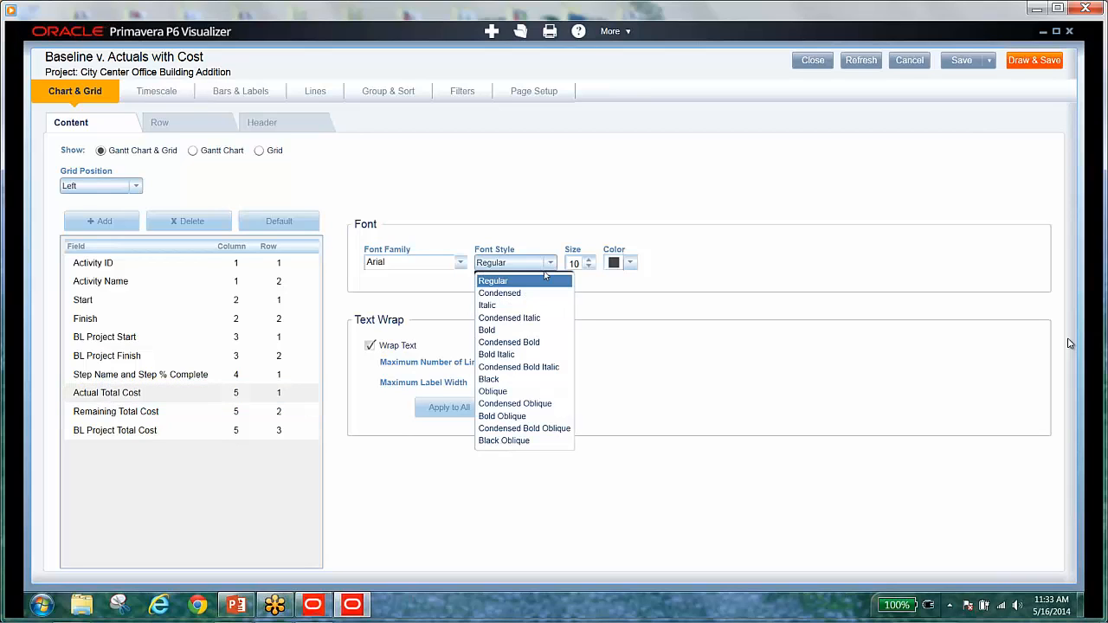
left_click(533, 306)
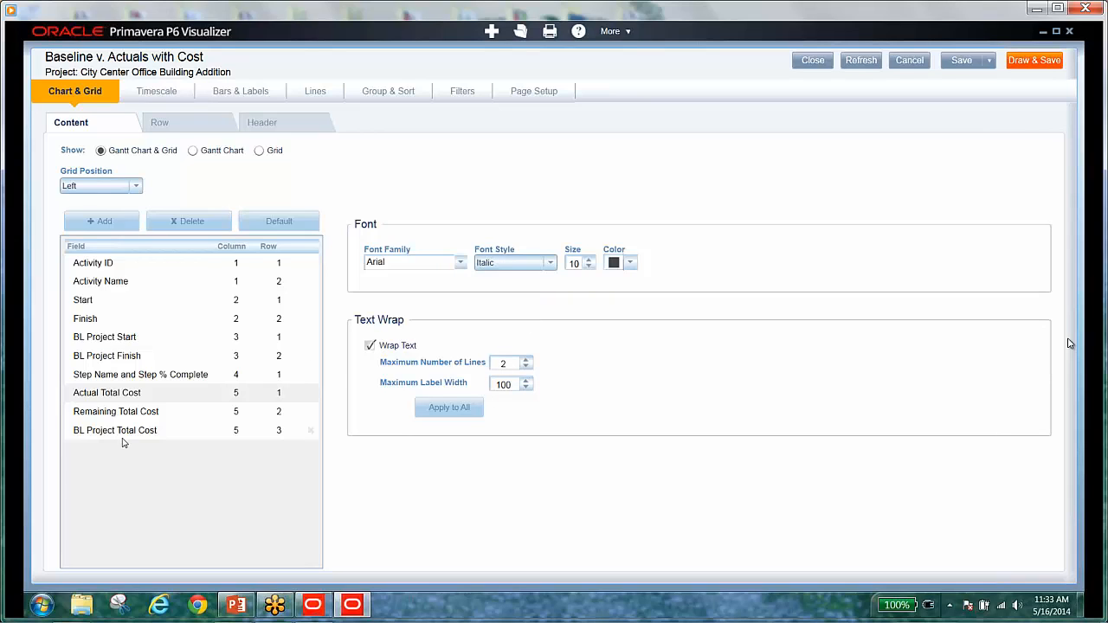
- Set the font style of the BL Project Total Cost field to Bold
left_click(131, 414)
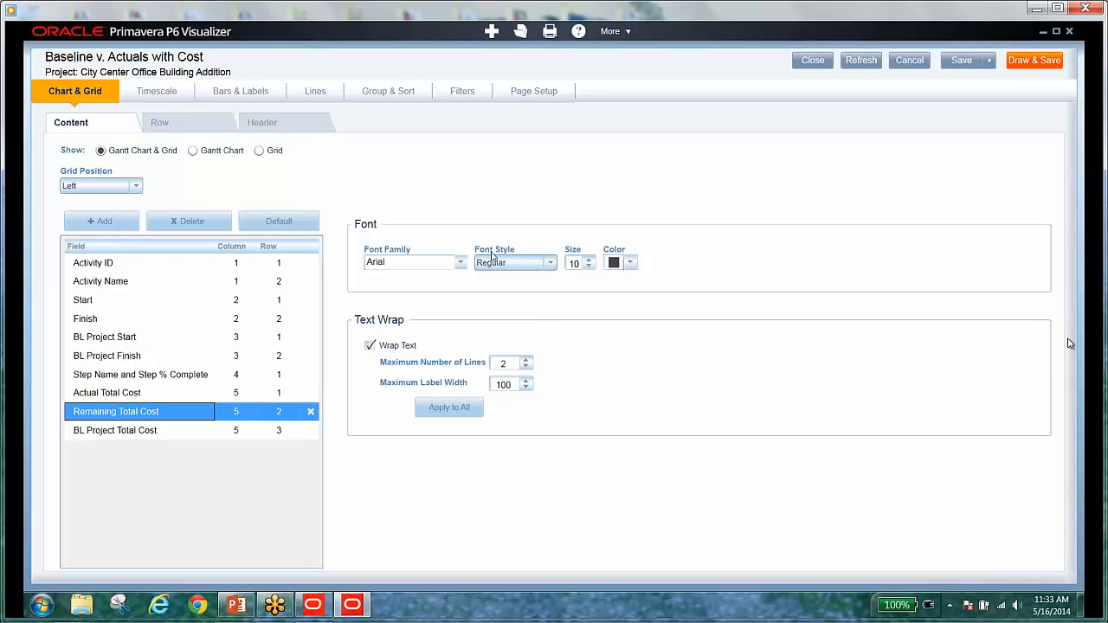
left_click(126, 437)
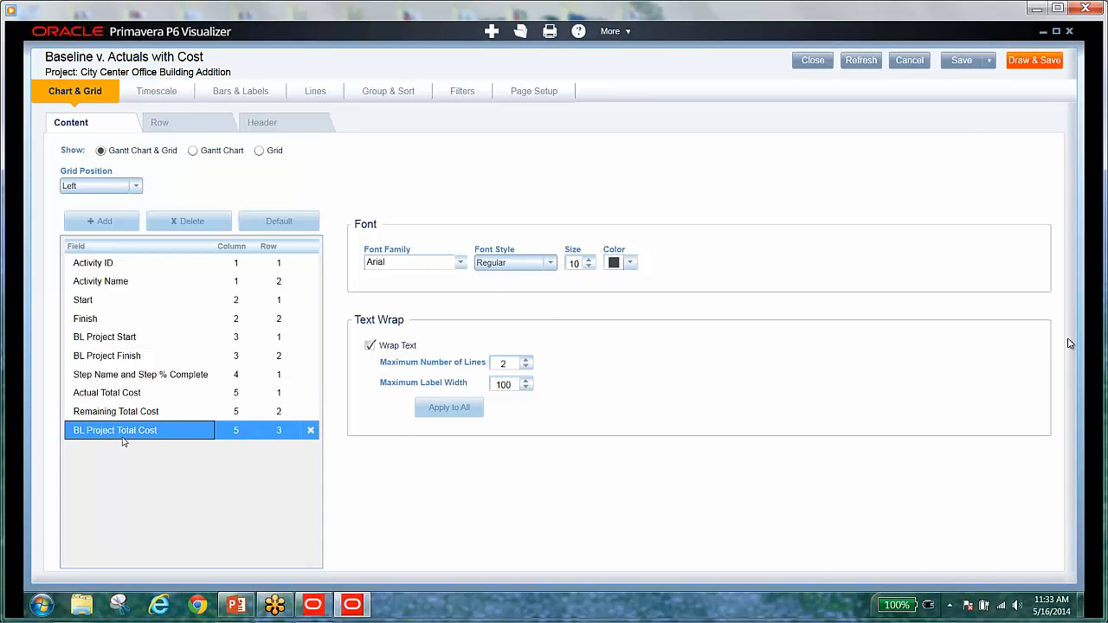
left_click(551, 265)
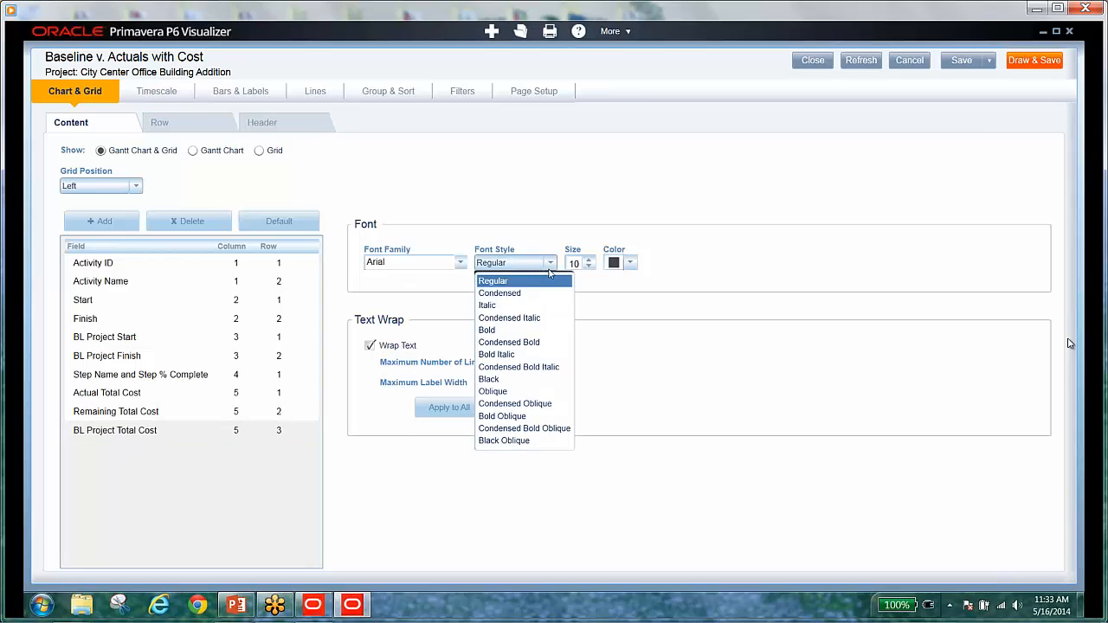
left_click(525, 330)
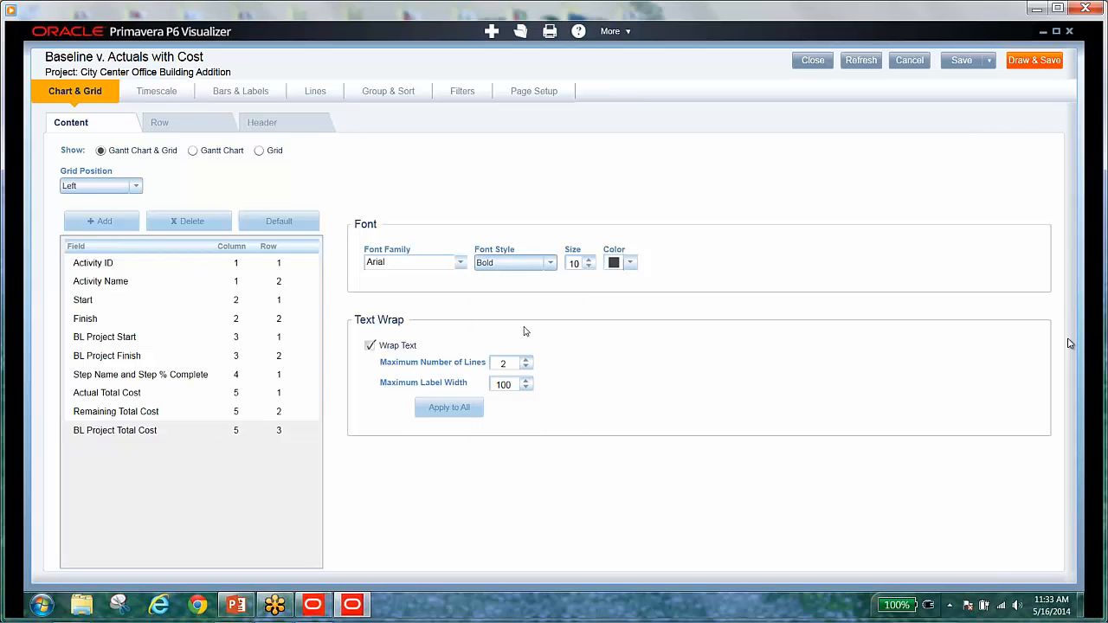
- Save the layout and turn off text wrapping for the Actual Total Cost, Remaining Total Cost and BL Project Total Cost fields
left_click(949, 62)
left_click(132, 394)
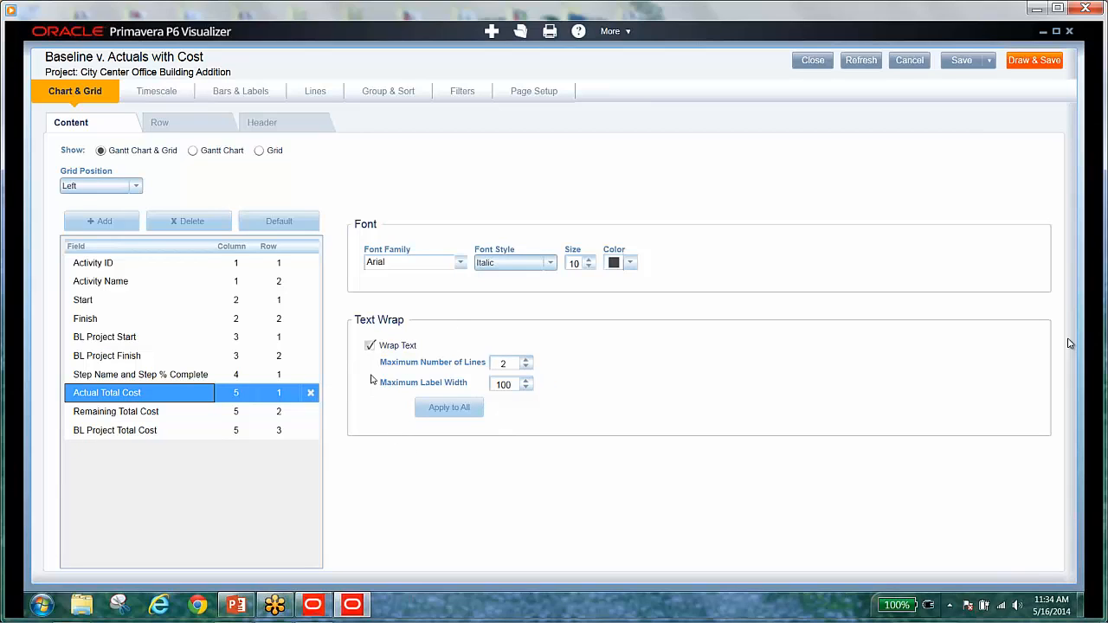
left_click(371, 346)
left_click(113, 413)
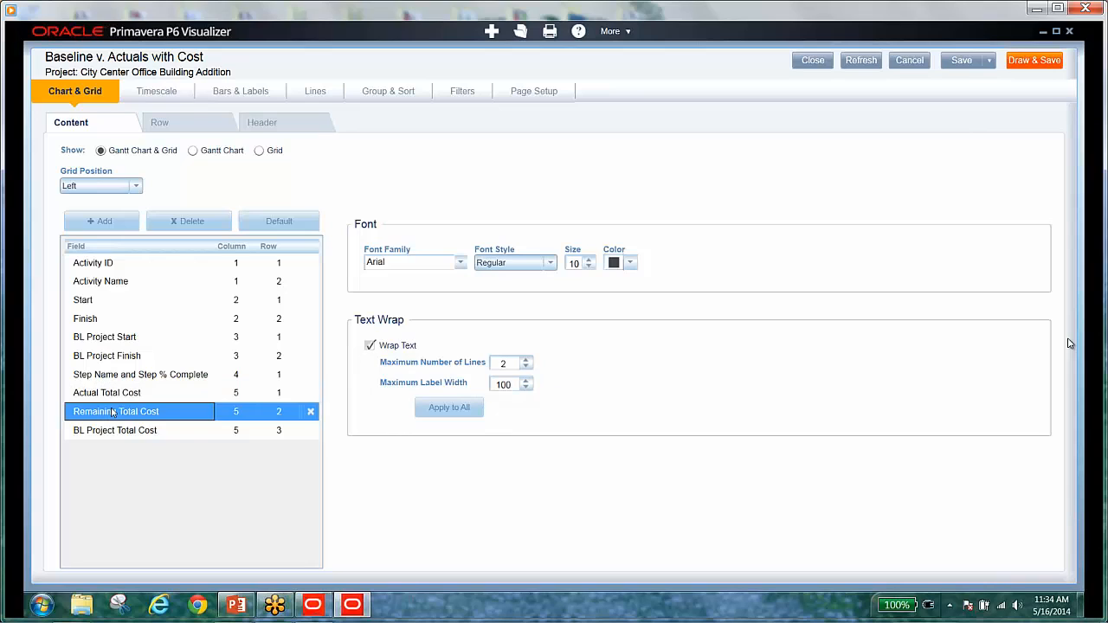
left_click(370, 346)
left_click(158, 432)
left_click(370, 346)
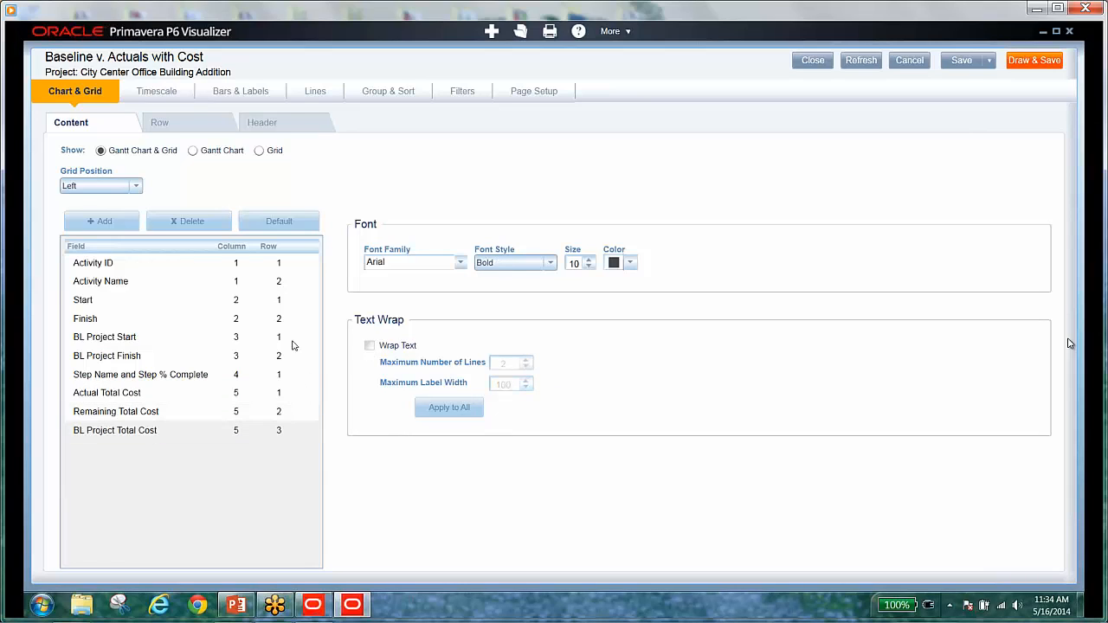
- Check the text wrap settings of the Activity Name, Start and Finish fields, and redraw and save the layout
left_click(149, 281)
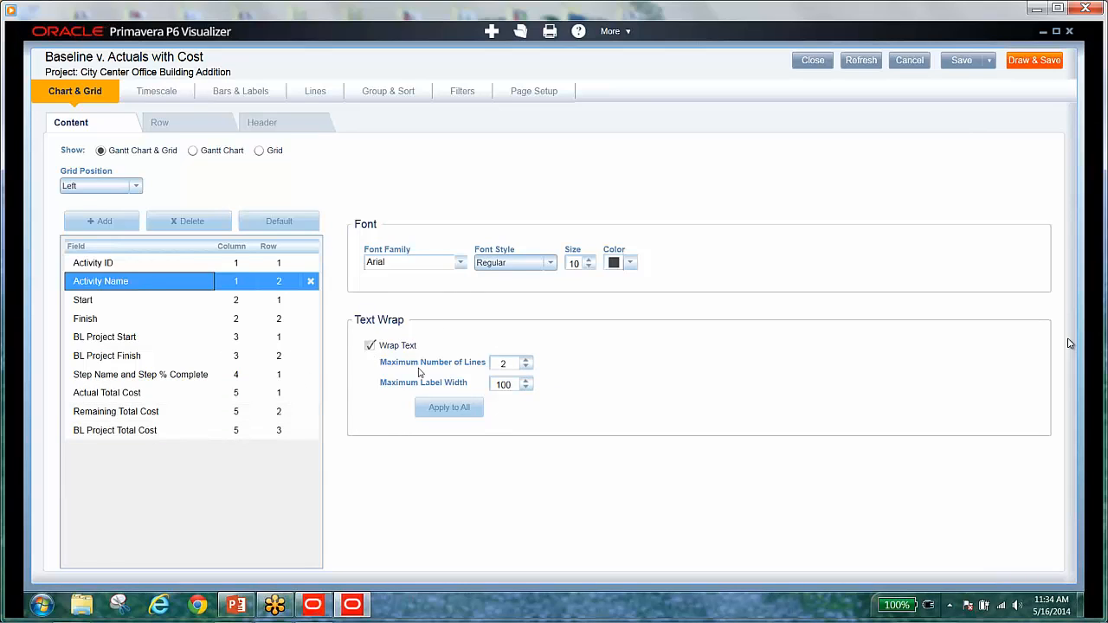
left_click(116, 300)
left_click(112, 320)
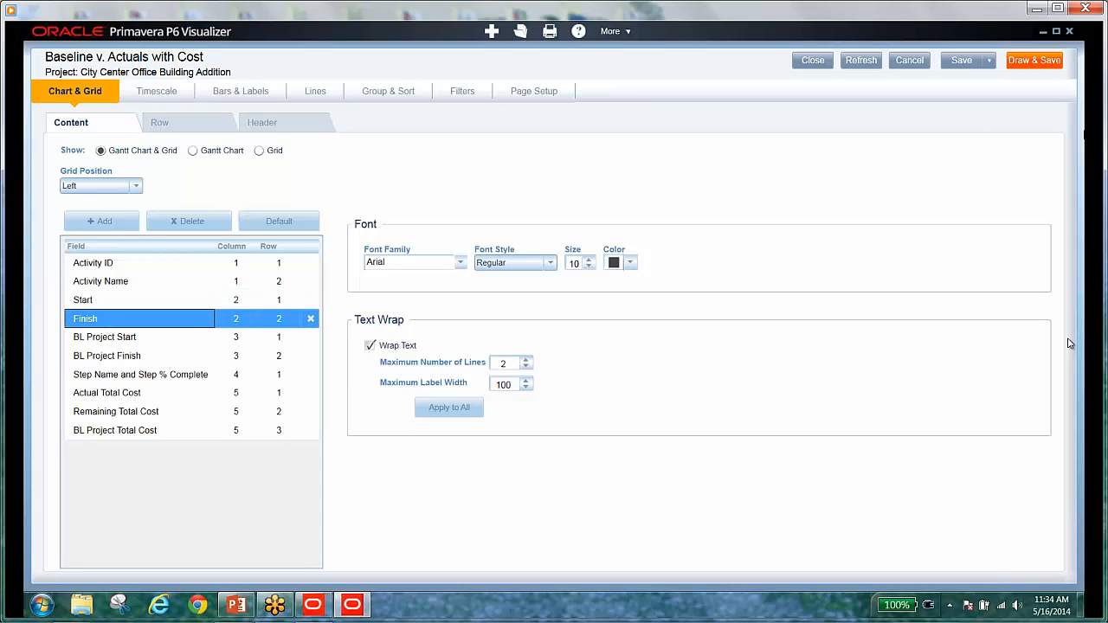
left_click(1028, 68)
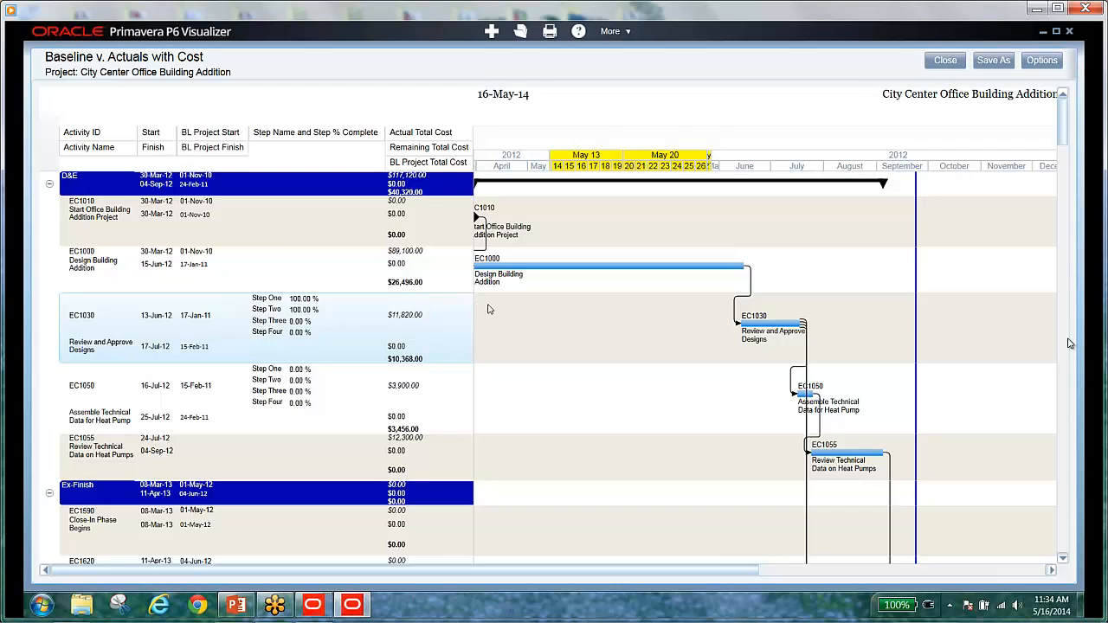
- Examine the start date, date interval and sight line options of the layout's primary timescale
left_click(1040, 61)
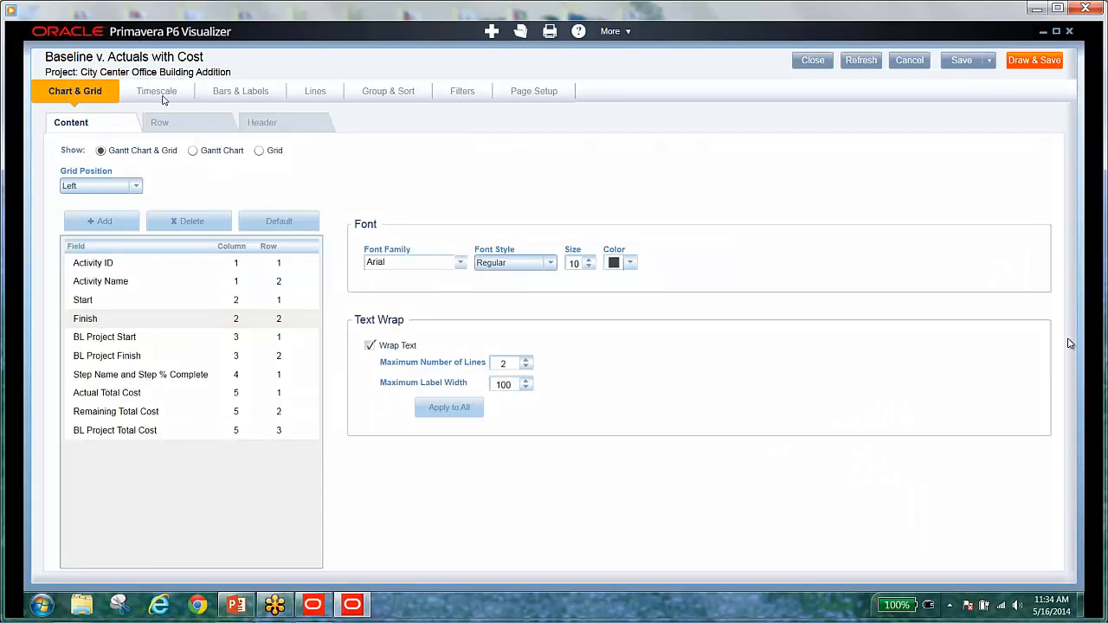
left_click(163, 98)
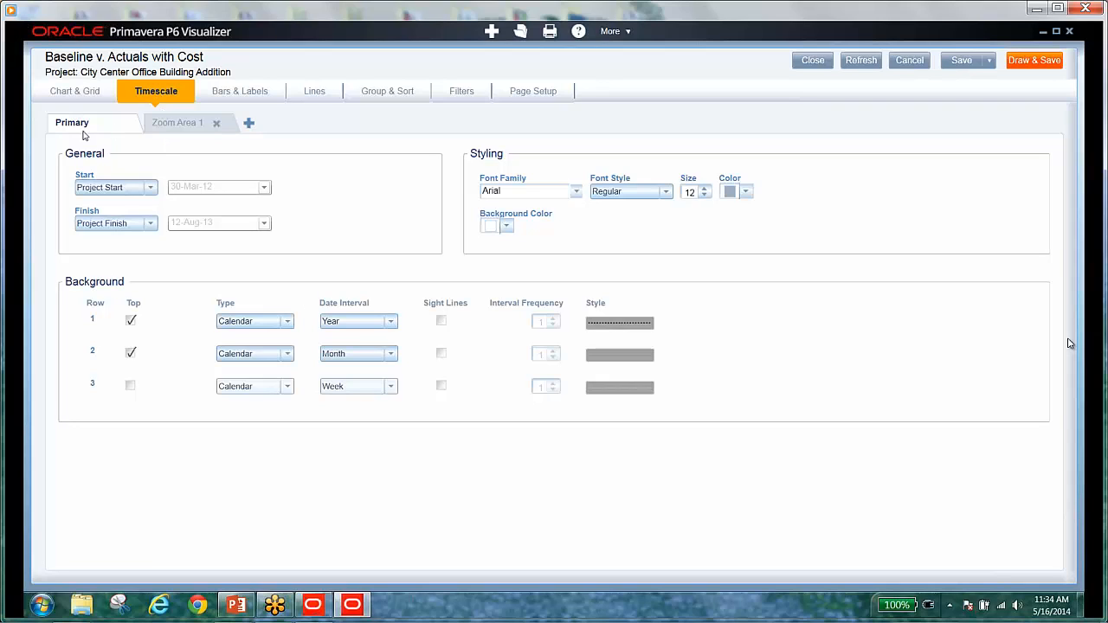
left_click(150, 189)
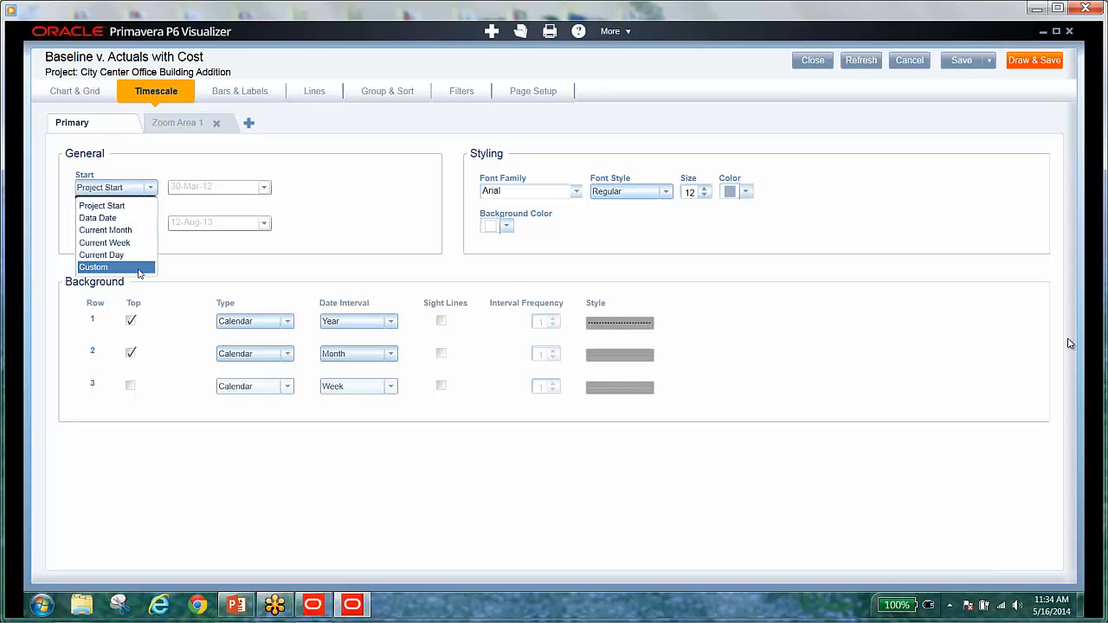
left_click(152, 192)
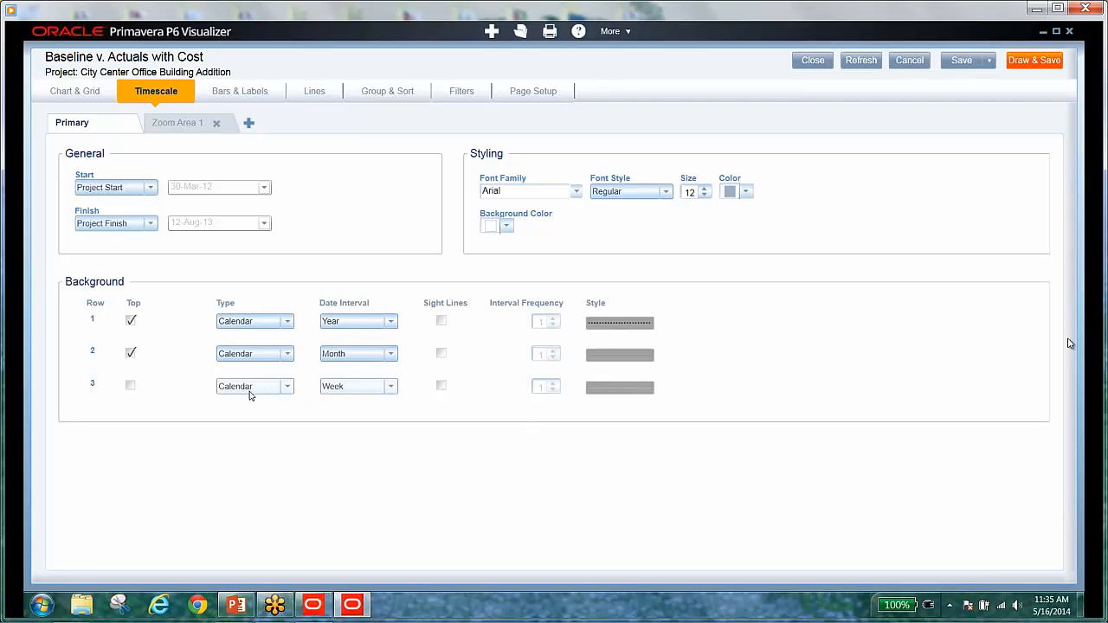
left_click(389, 322)
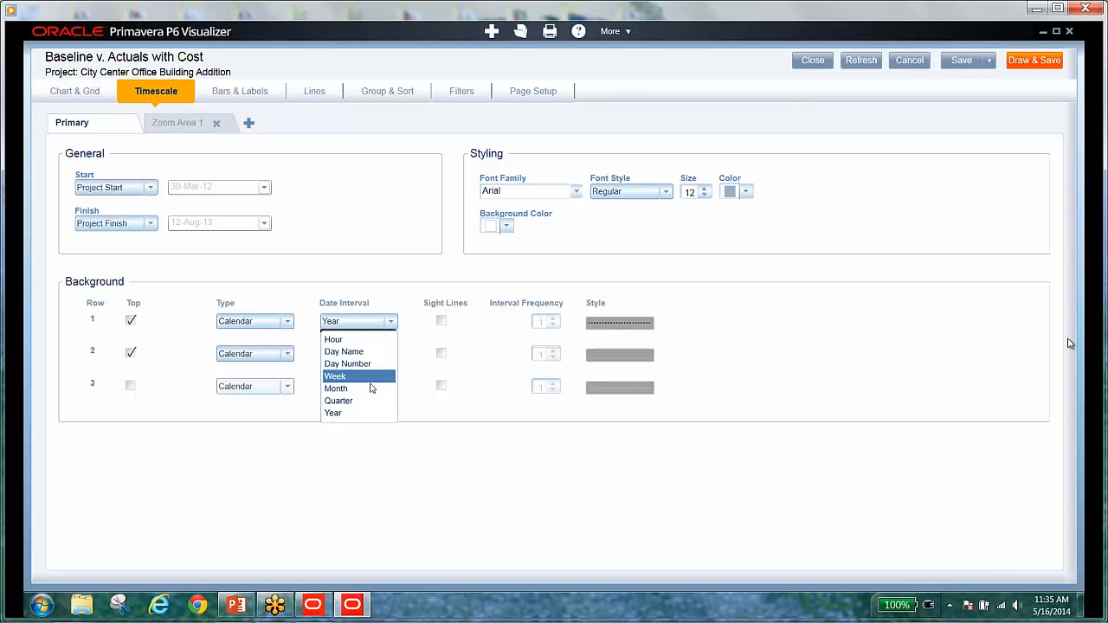
left_click(391, 324)
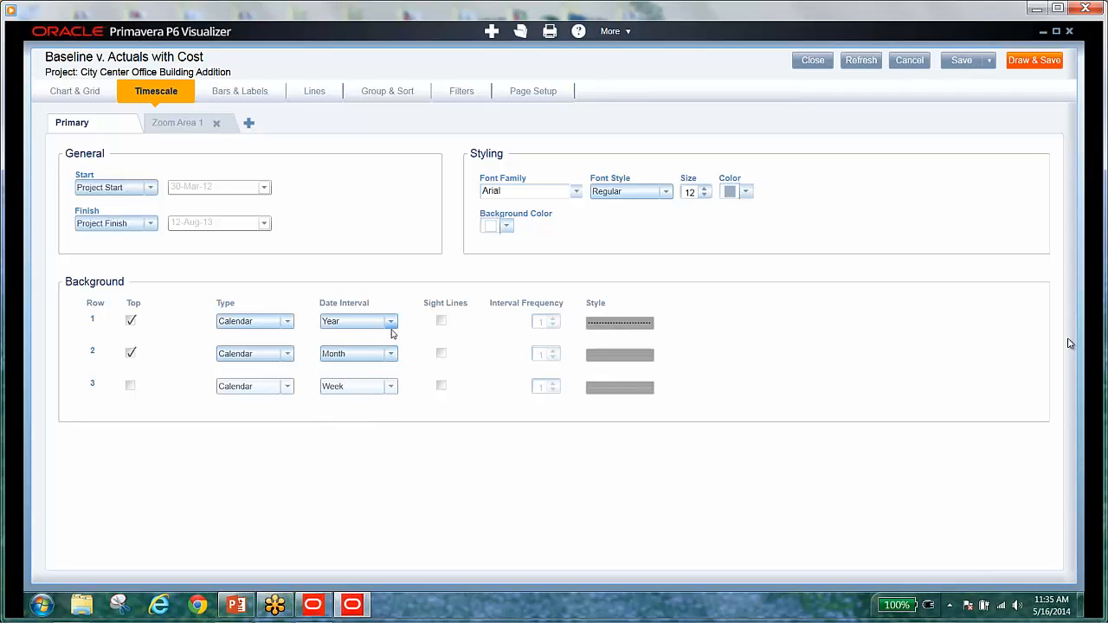
left_click(441, 321)
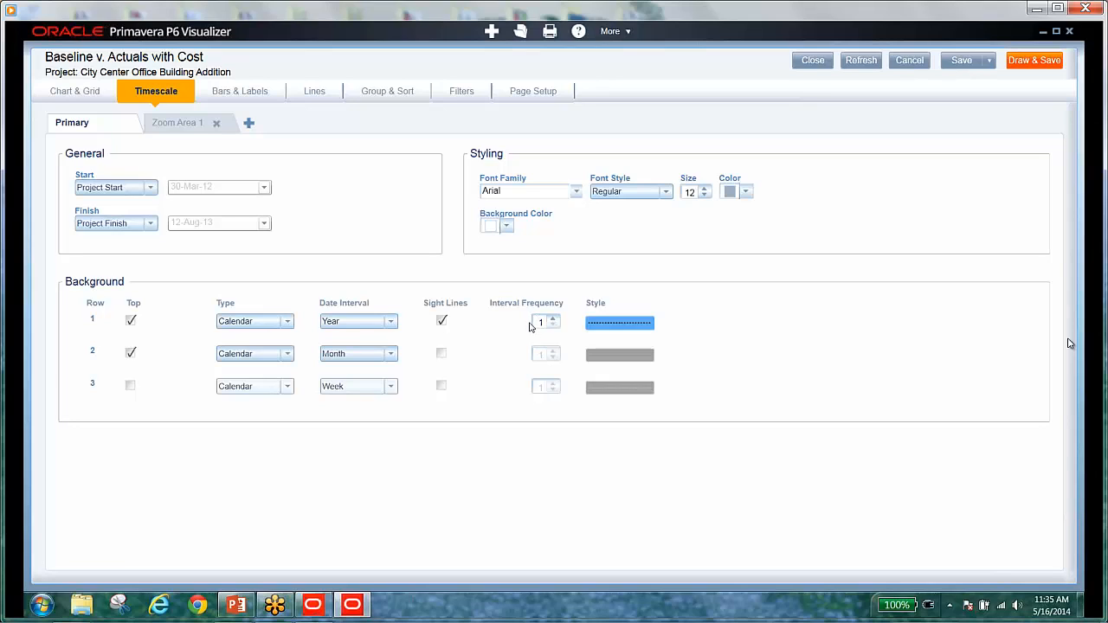
left_click(442, 322)
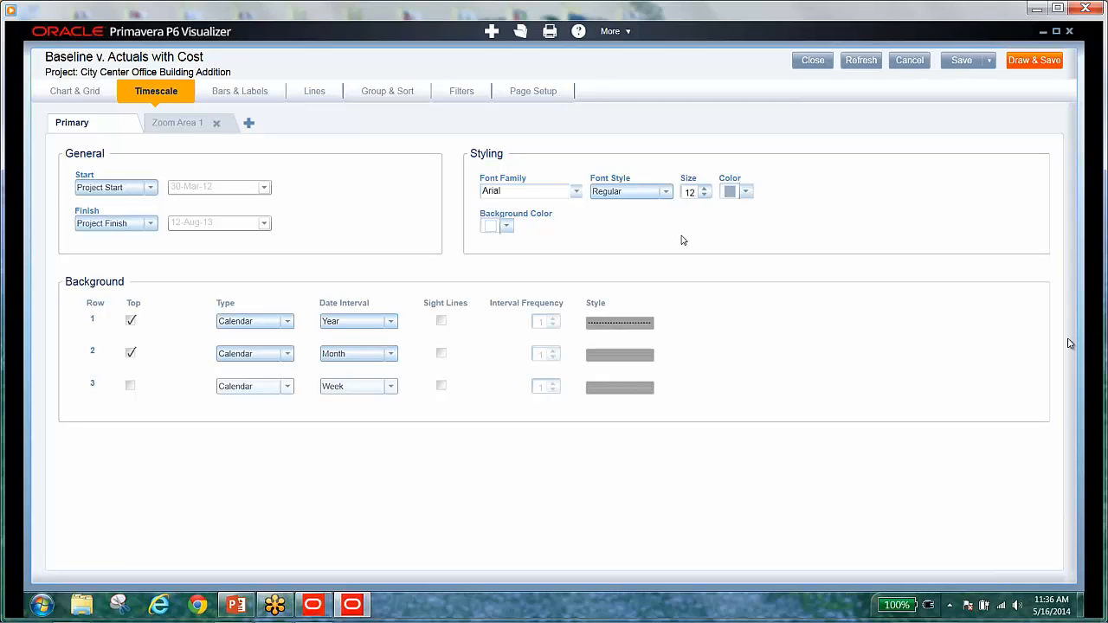
- Add a second zoom area to the timescale and open its settings
left_click(183, 124)
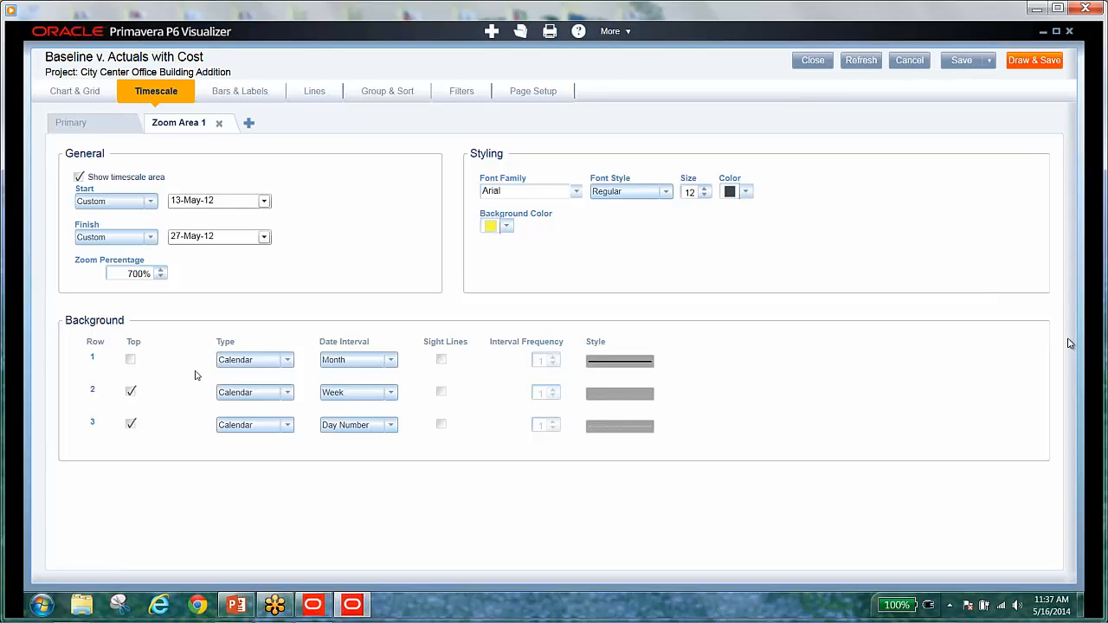
left_click(249, 123)
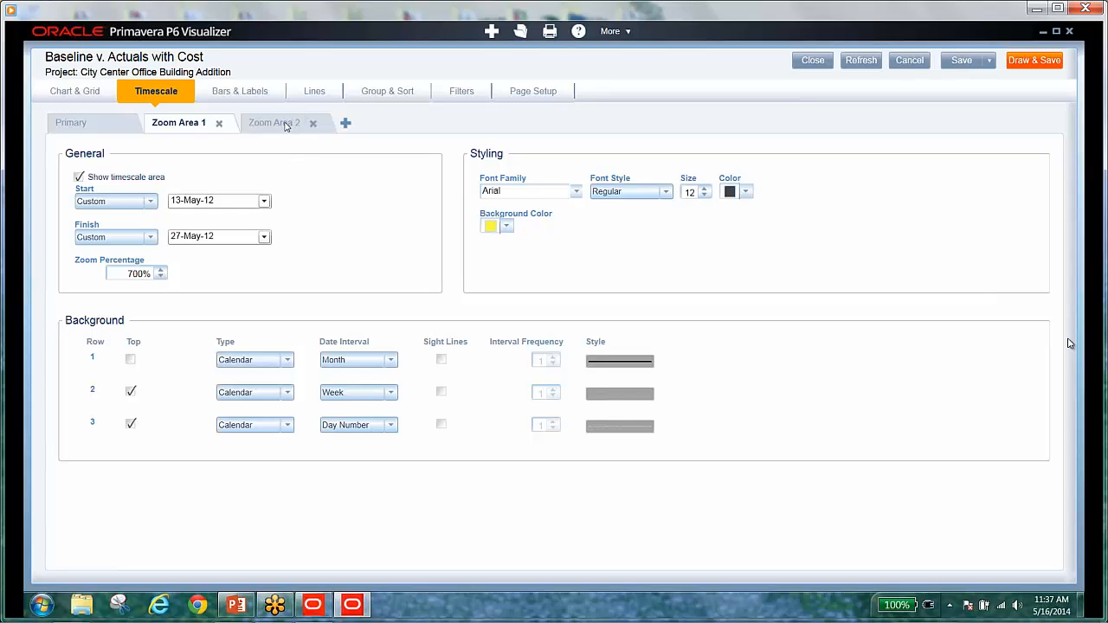
left_click(286, 124)
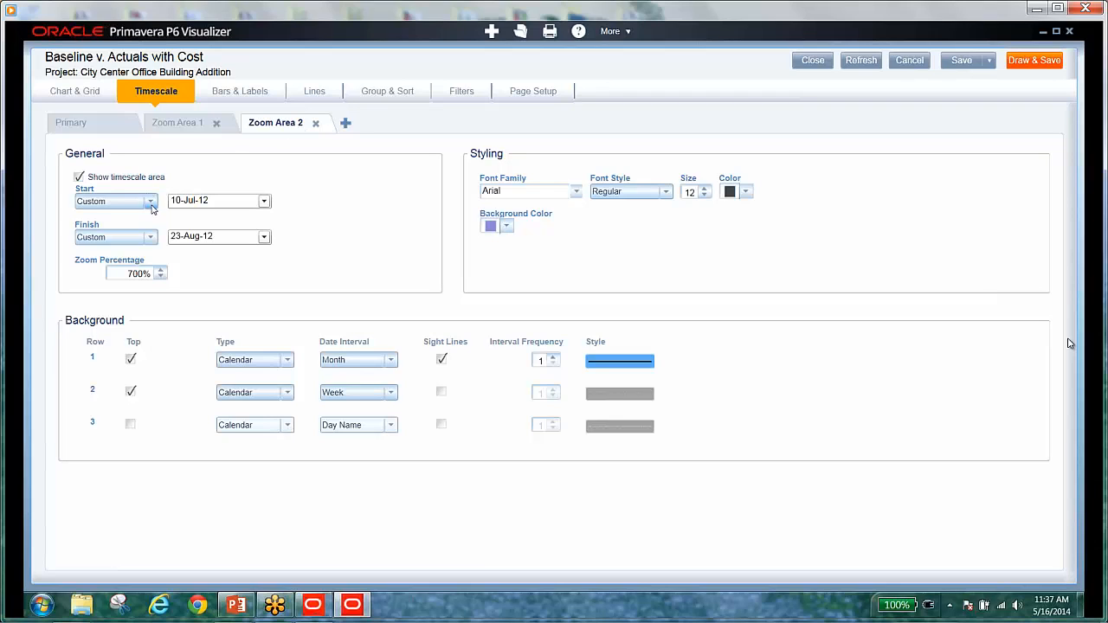
- Set the second zoom area's custom date range to start on 08-Jul-12 and finish on 15-Jul-12
left_click(264, 201)
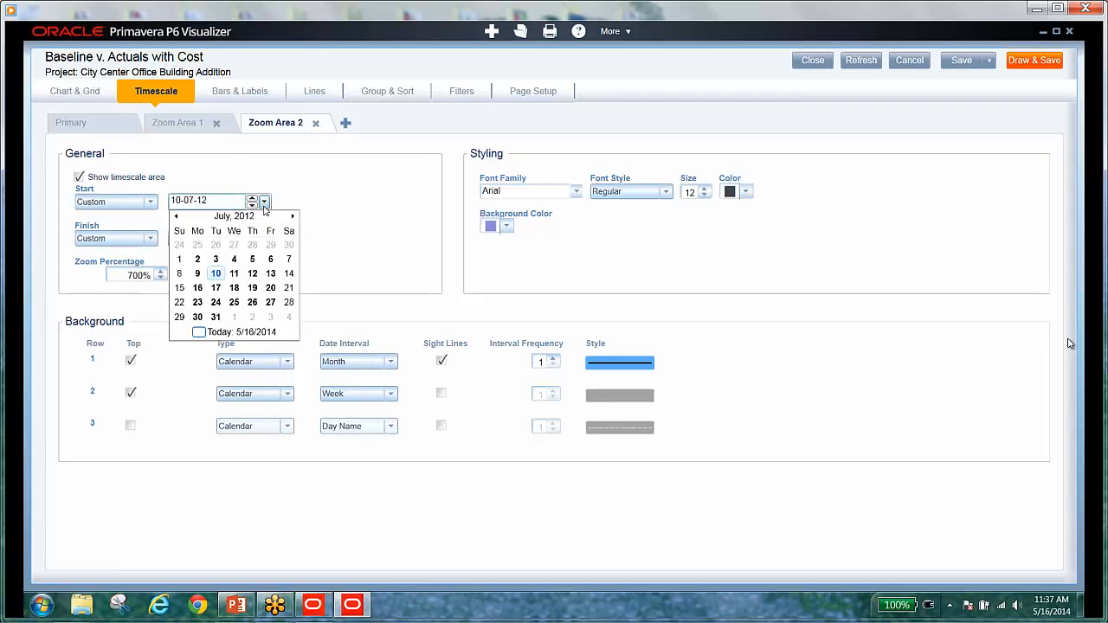
left_click(184, 275)
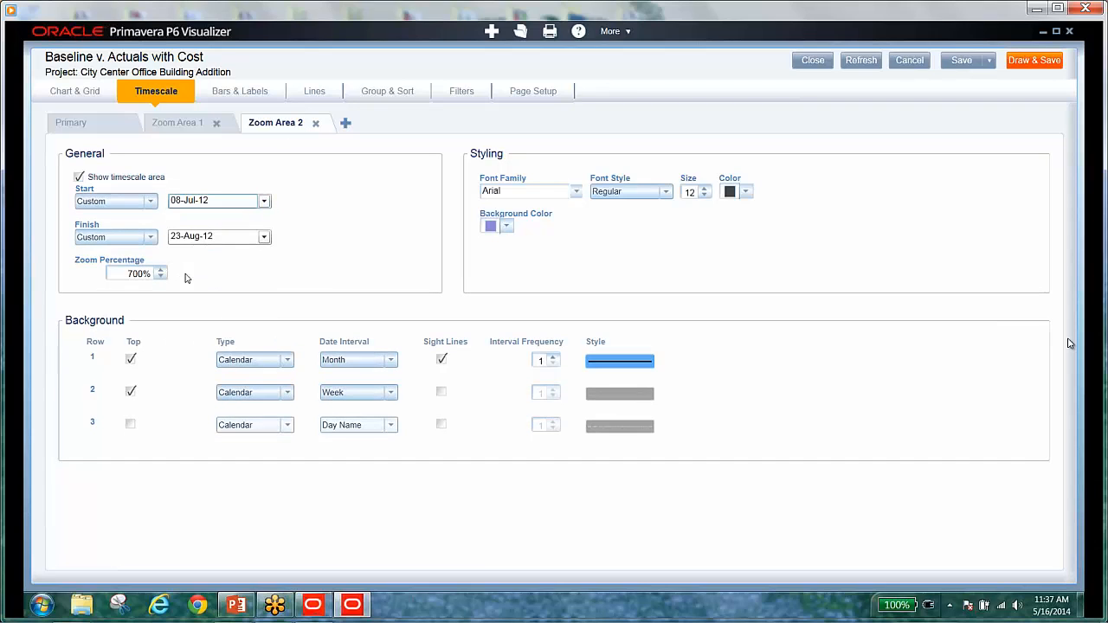
left_click(264, 238)
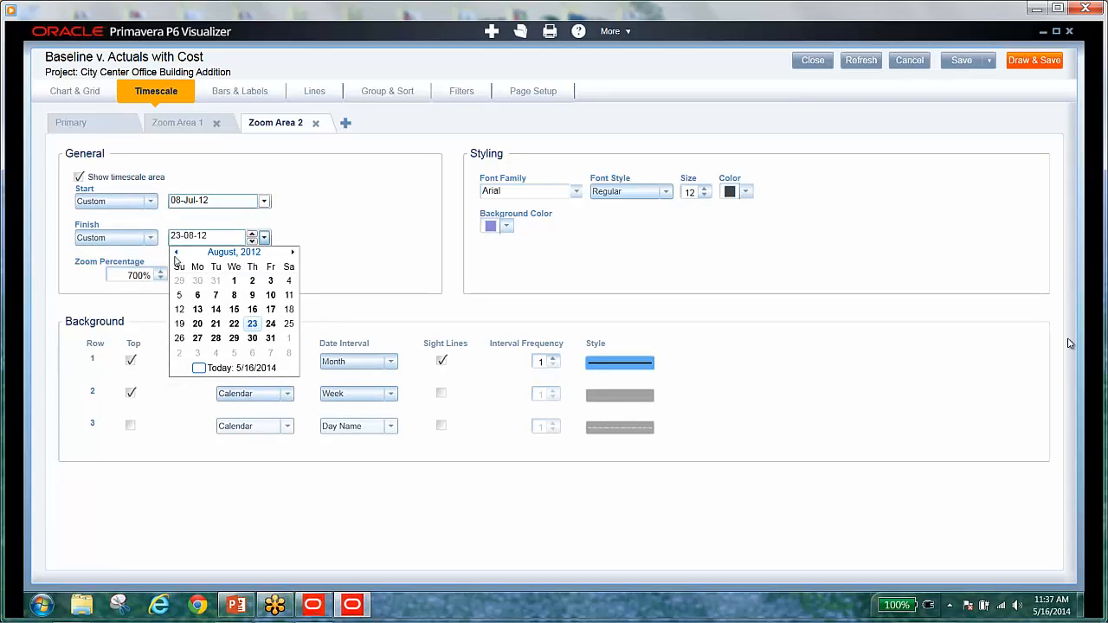
left_click(176, 252)
left_click(179, 324)
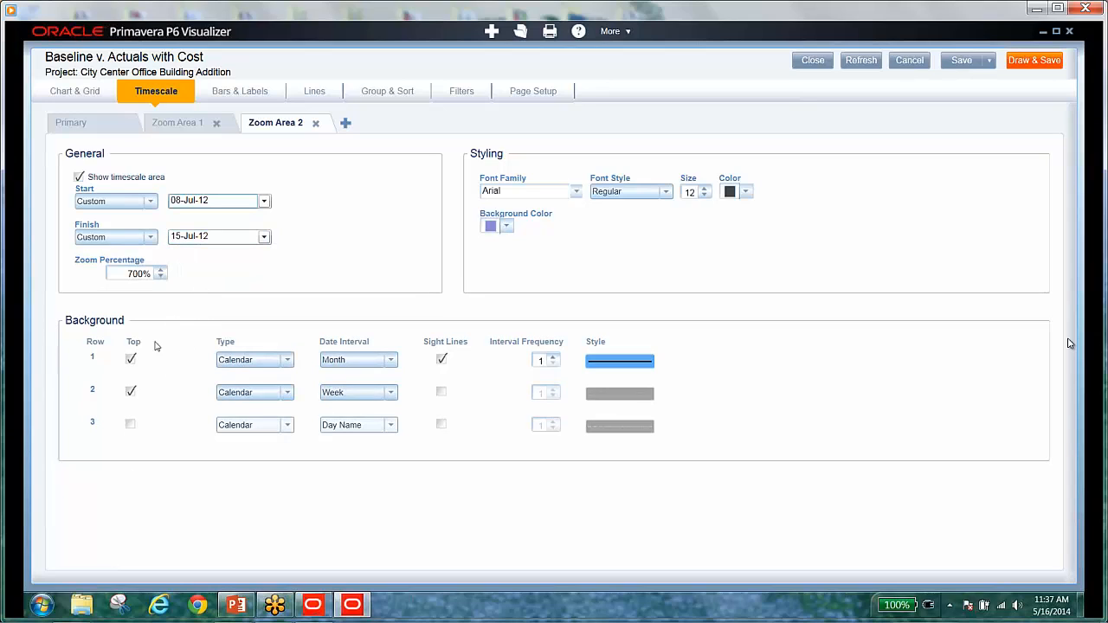
- Hide row 1 and show row 3 at the top of the second zoom area, with row 3's date interval set to Day Number
left_click(131, 359)
left_click(131, 424)
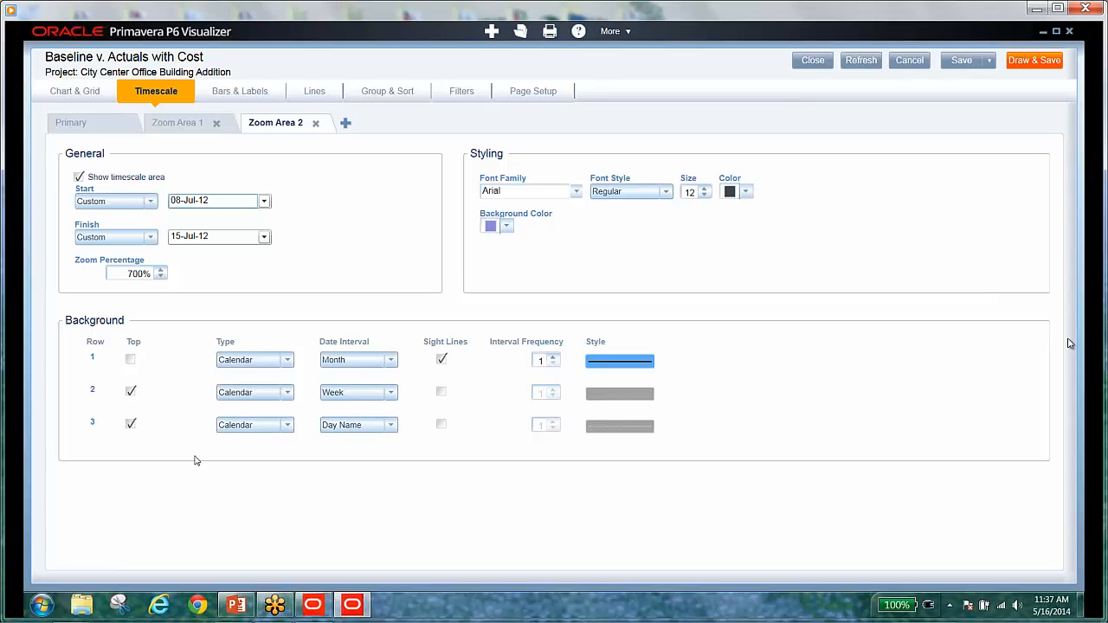
left_click(390, 427)
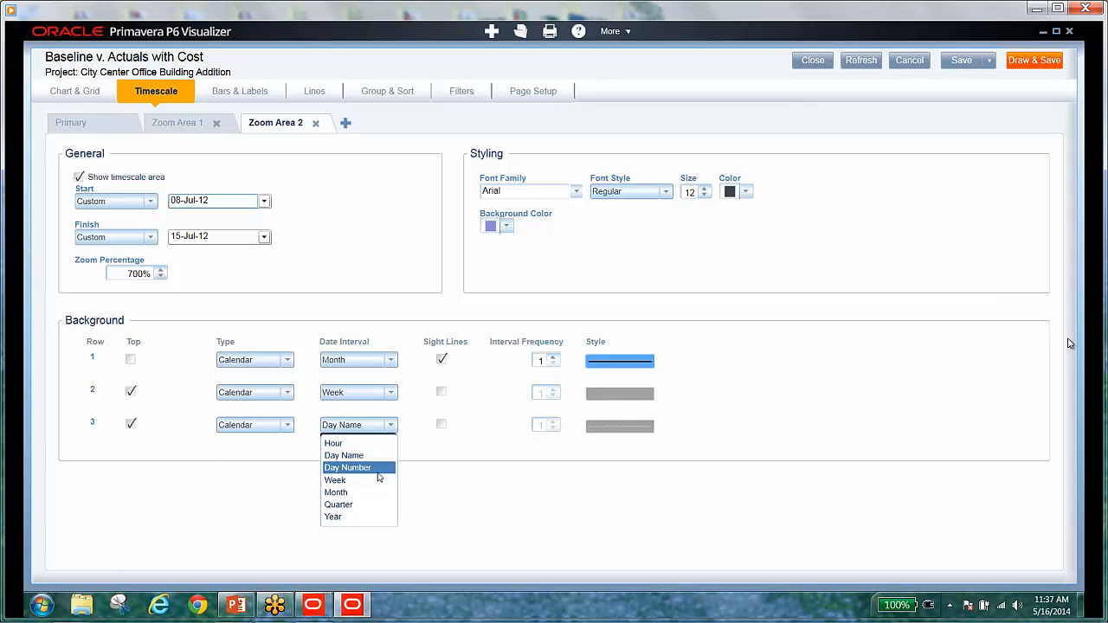
left_click(379, 468)
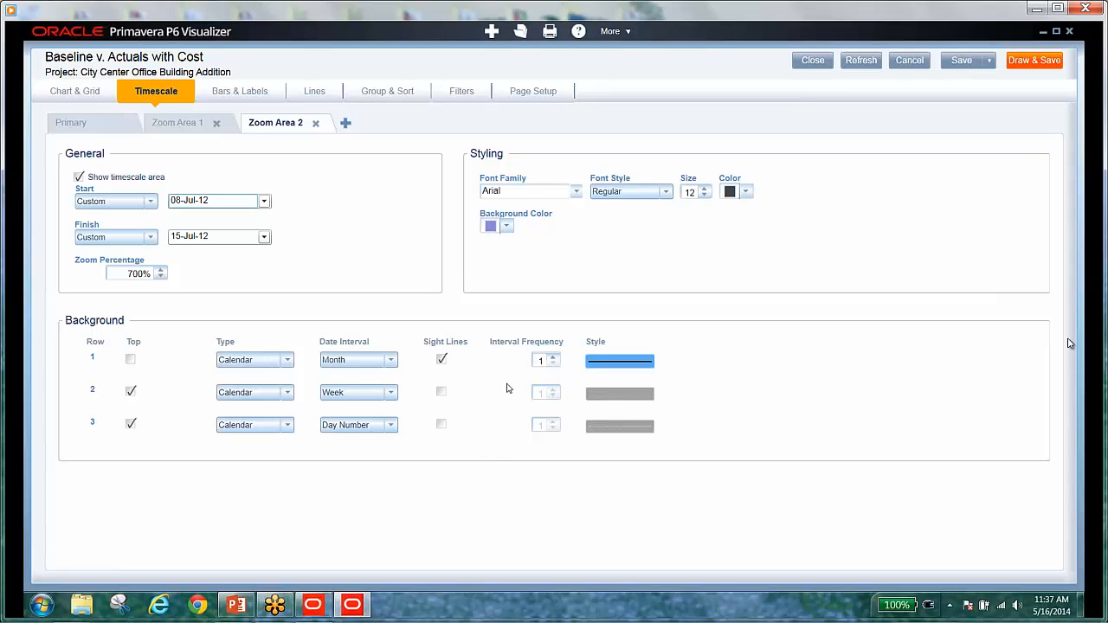
- Set the second zoom area's background color to orange, redraw and save the layout, and reopen its options
left_click(508, 227)
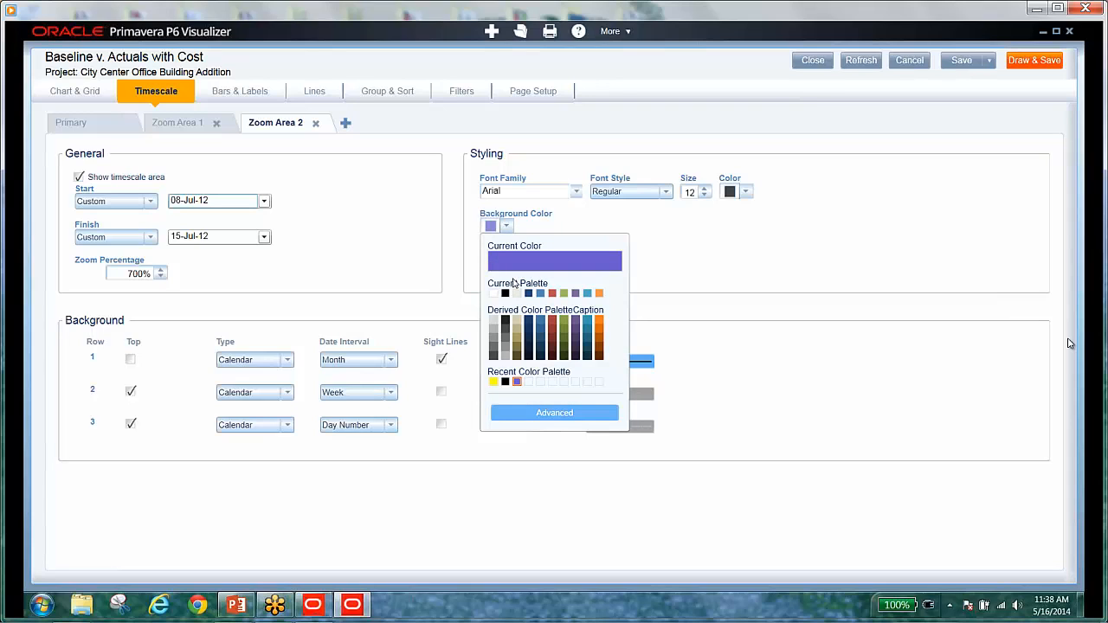
left_click(599, 294)
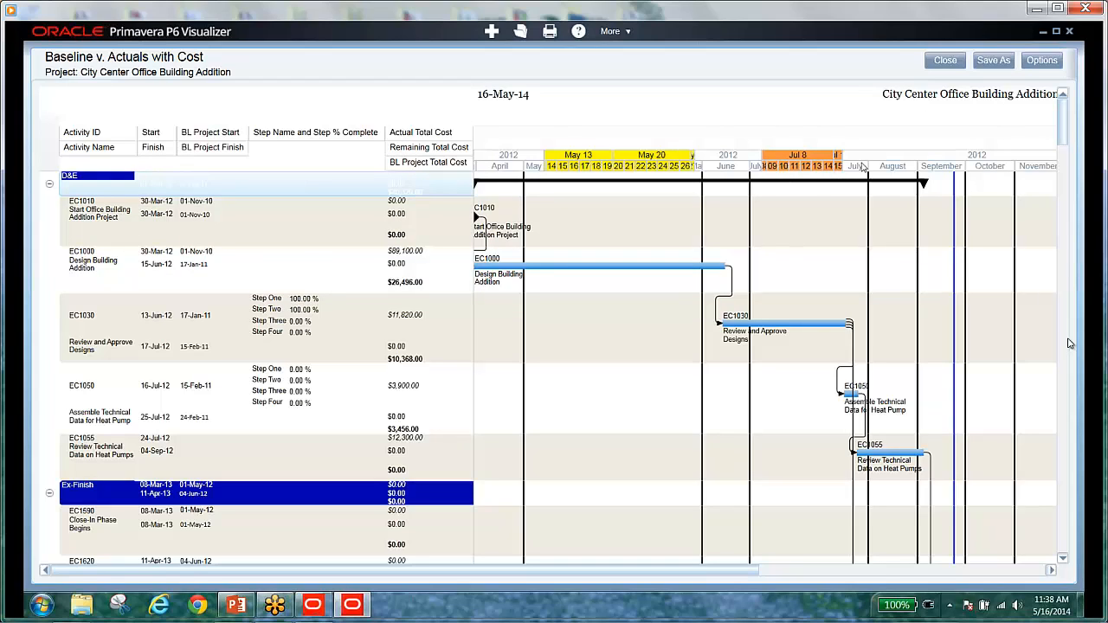
left_click(1043, 60)
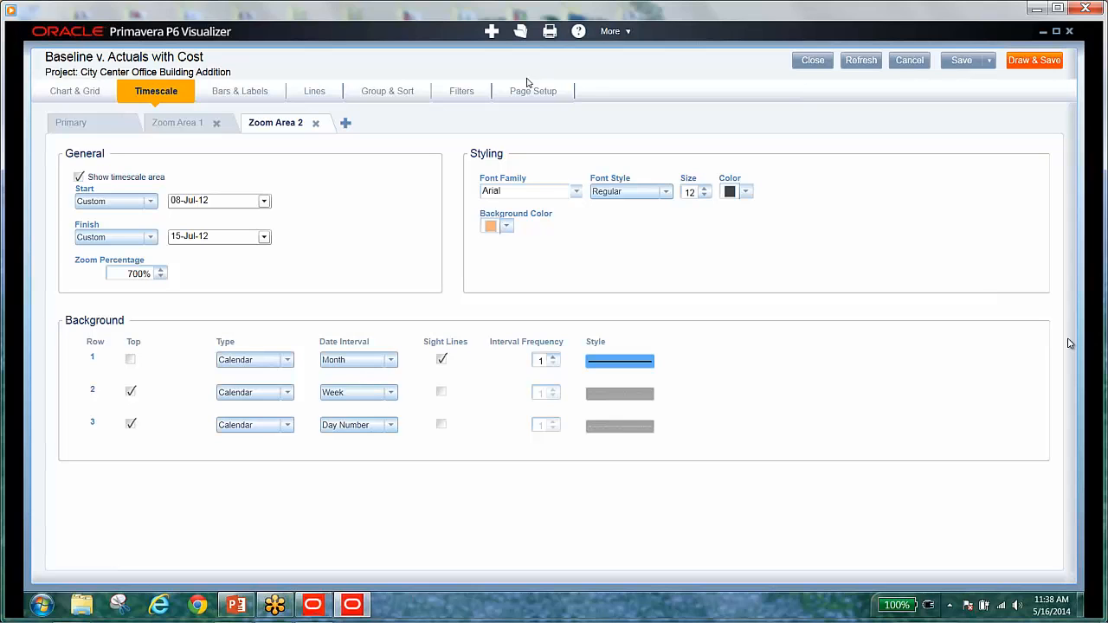
- Switch to the PowerPoint presentation and advance from the Timescaled Logic Diagrams slide to the TSLDs features slide
left_click(235, 605)
left_click(118, 108)
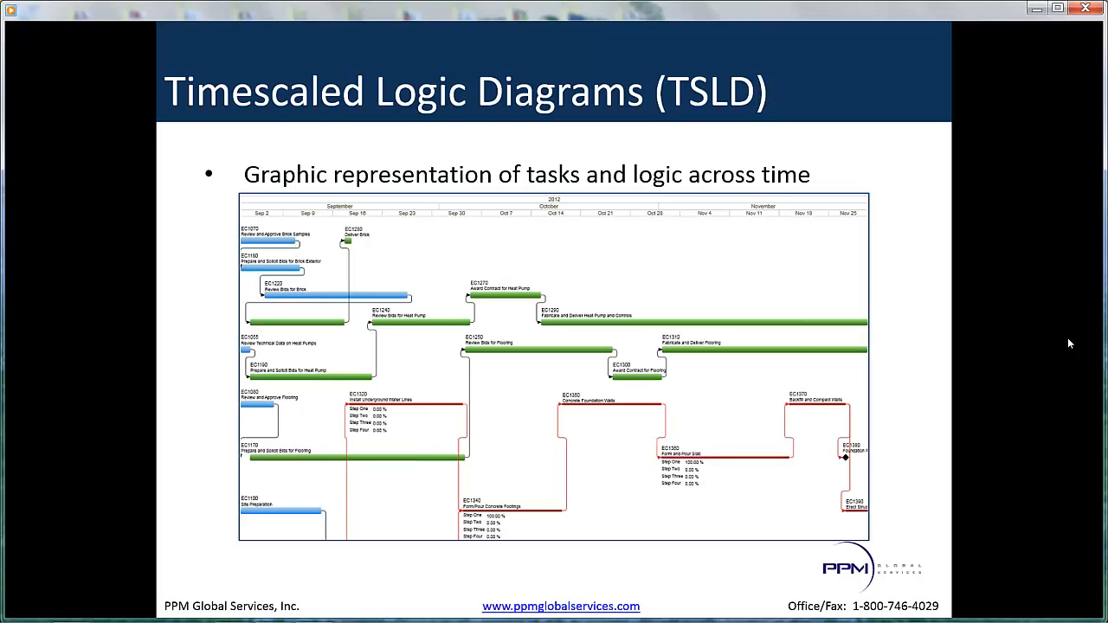
key("Right")
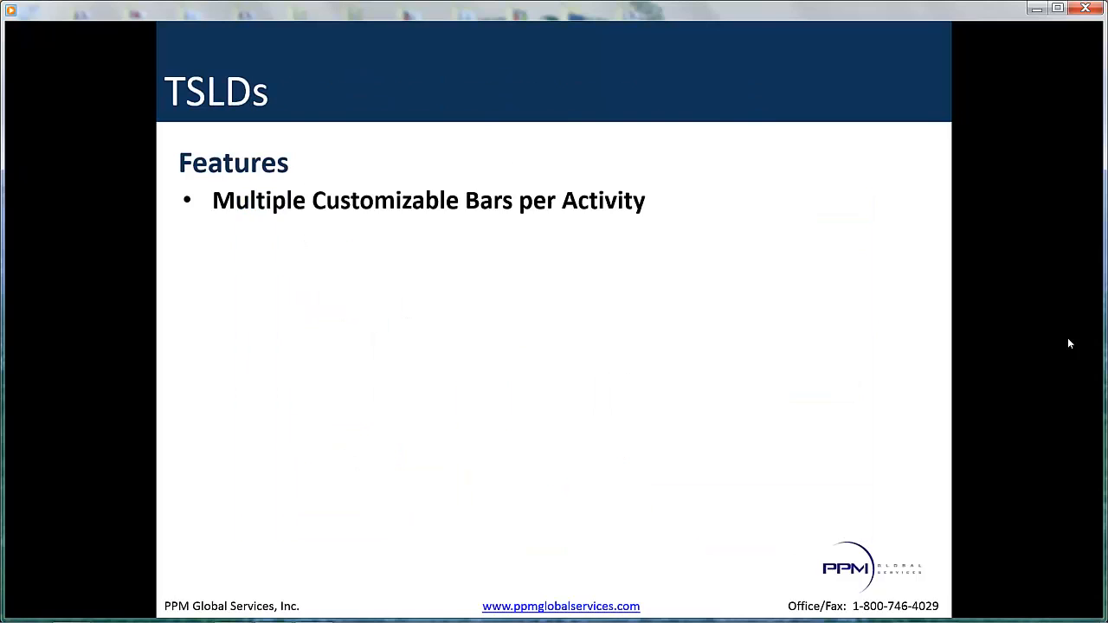
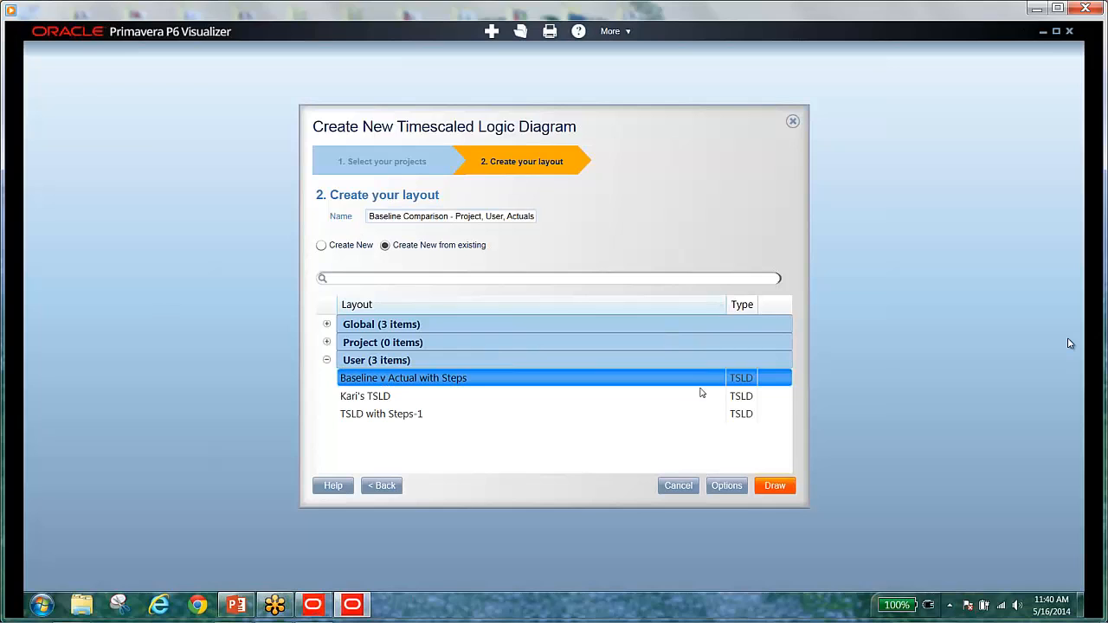
- Draw the Baseline Comparison - Project, User, Actuals logic diagram from the Baseline v Actual with Steps layout and open its bar and label options
left_click(787, 487)
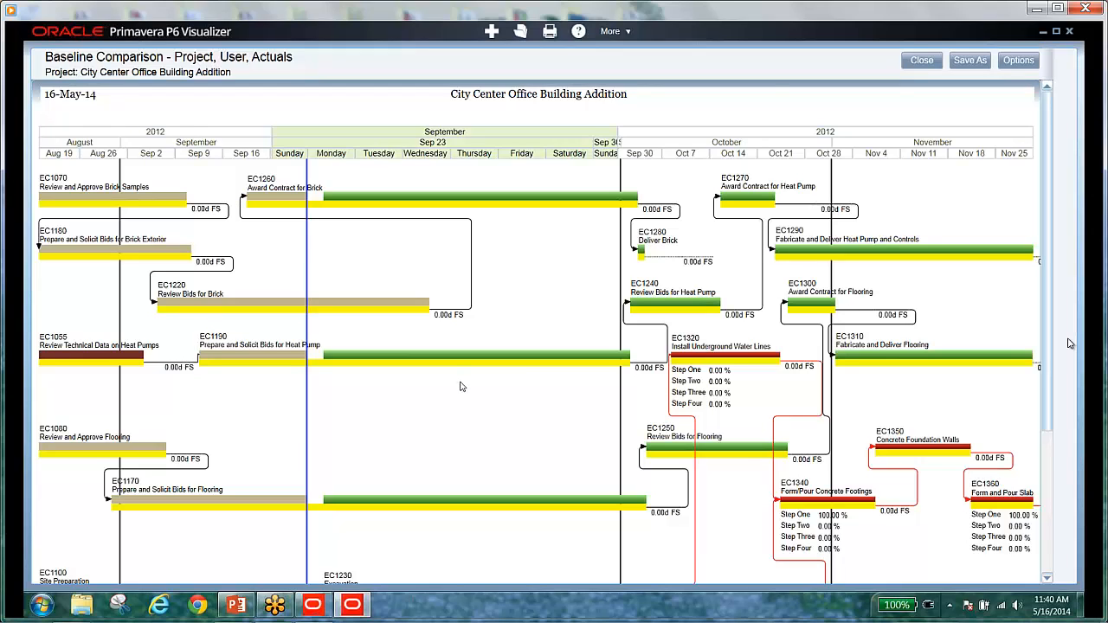
left_click(1018, 60)
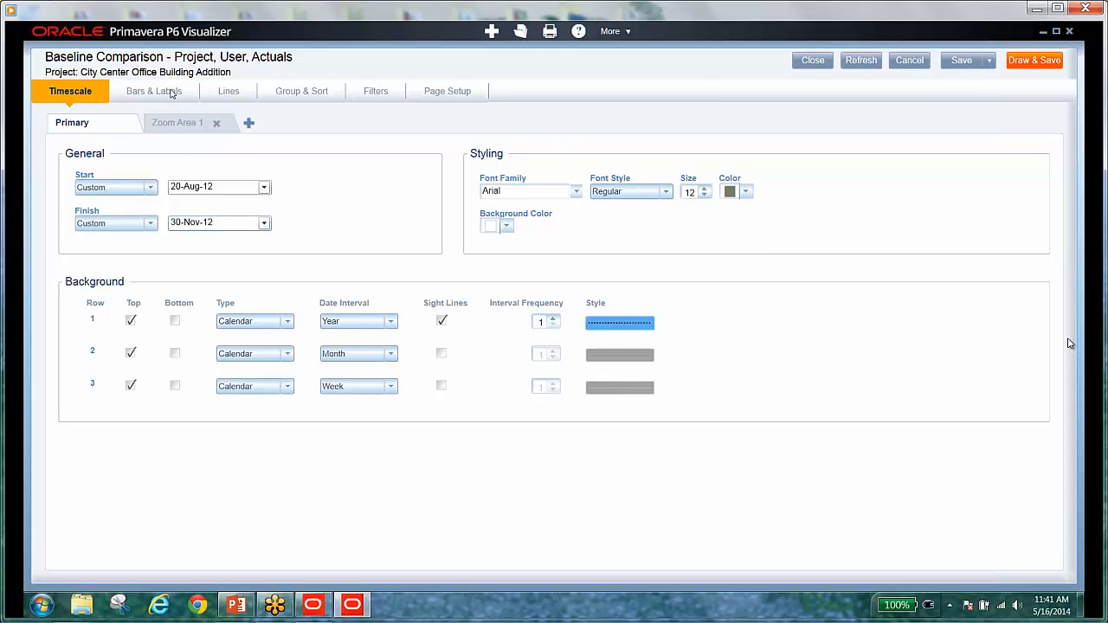
left_click(173, 93)
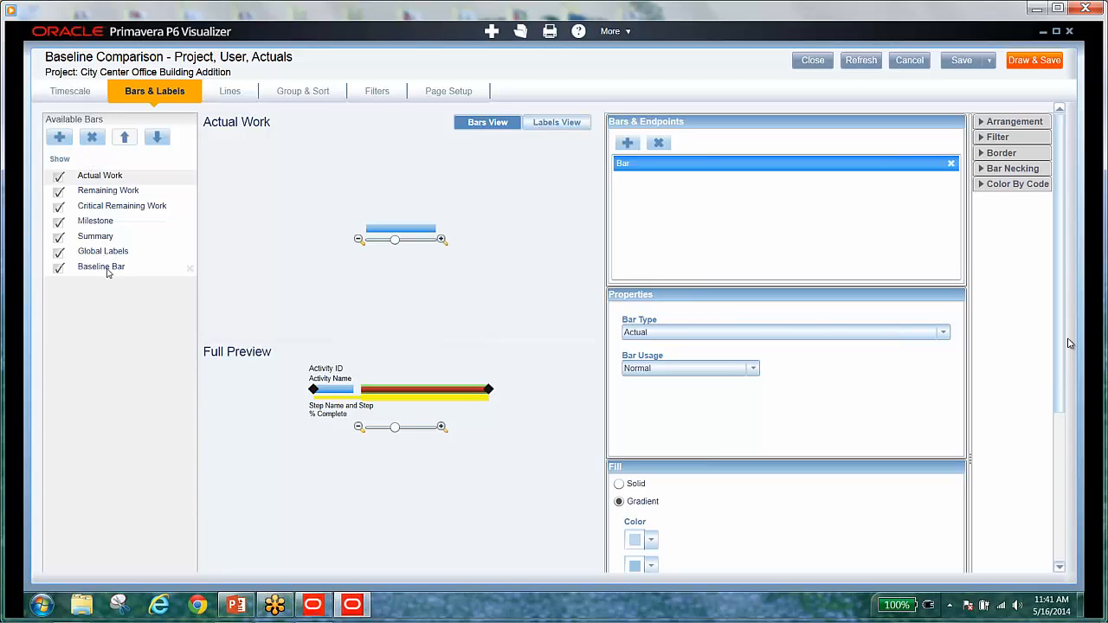
- Add a new bar directly below Remaining Work in the logic diagram's available bars and select its name
left_click(130, 191)
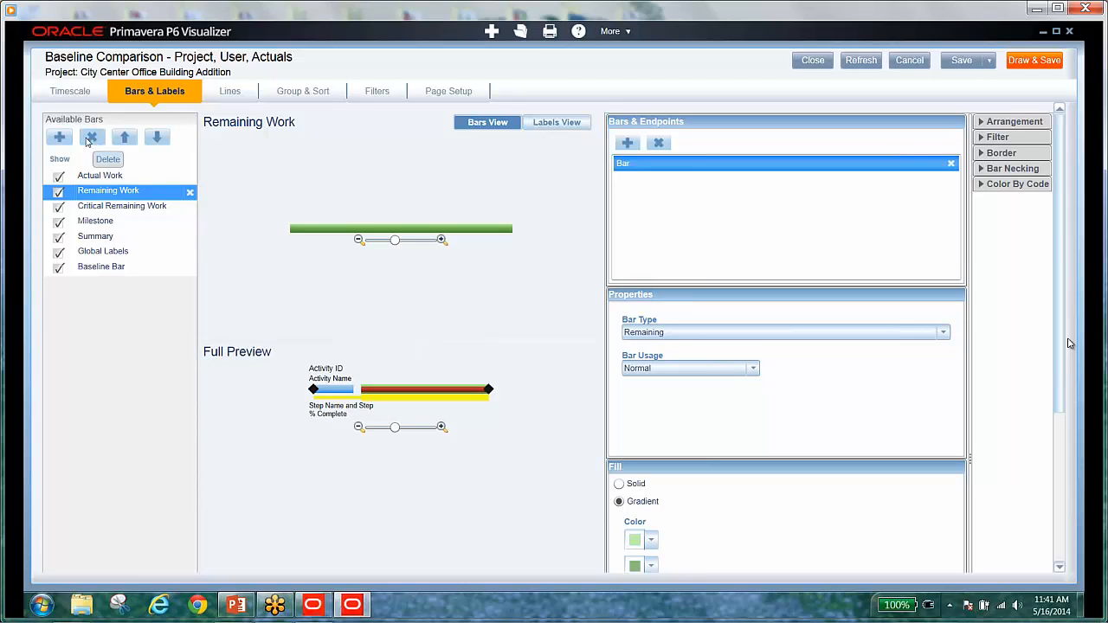
left_click(59, 137)
left_click(101, 209)
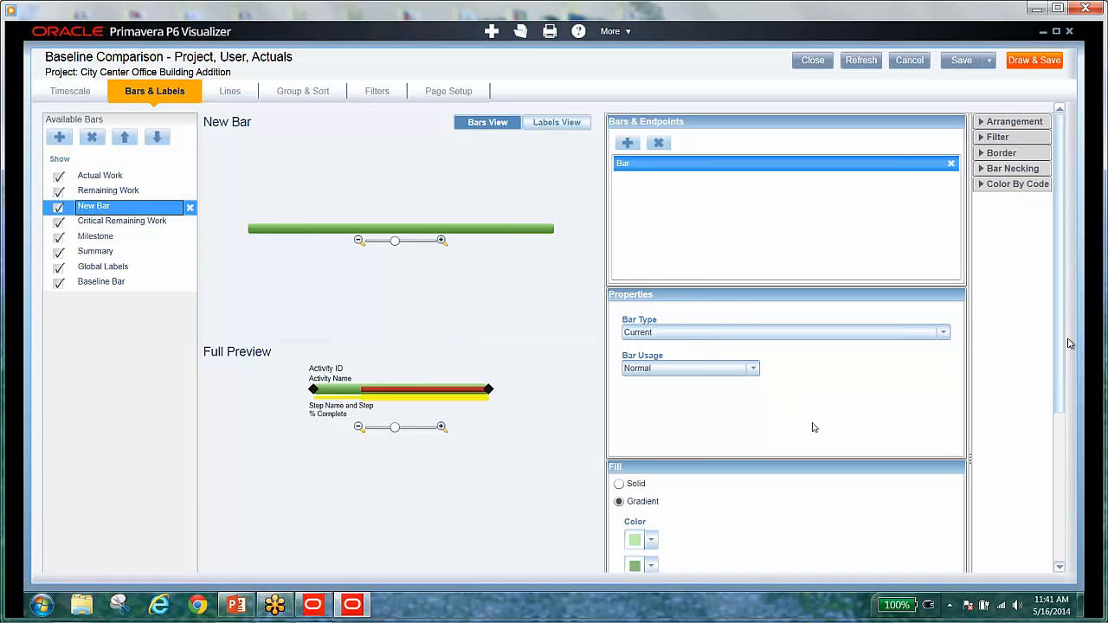
- Set the new bar's type to Primary Baseline and rename the bar Primary User BL
left_click(945, 338)
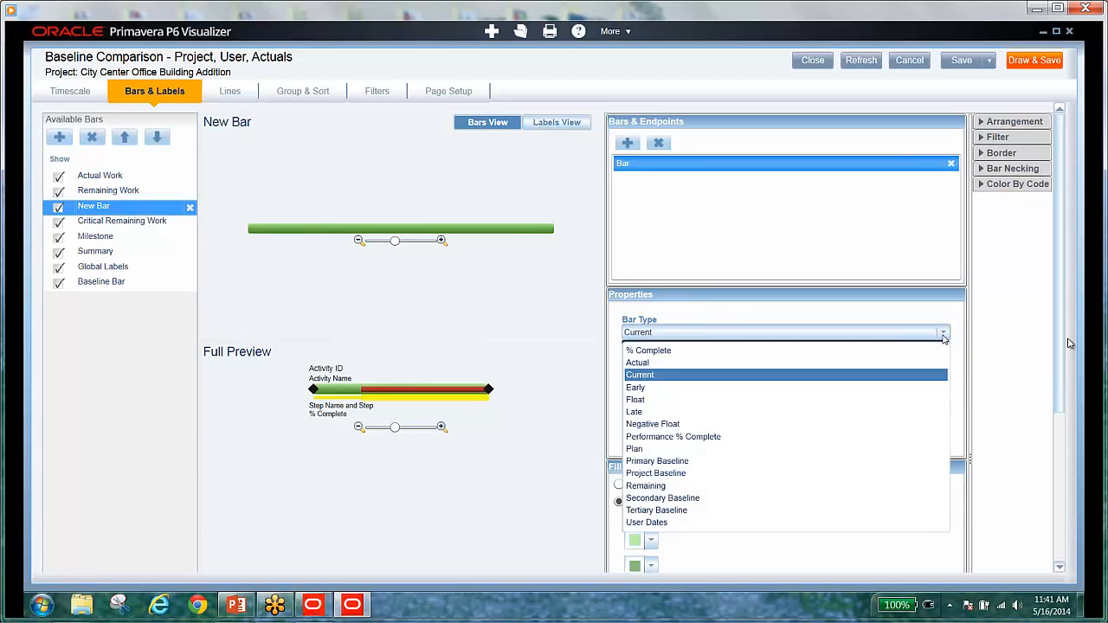
left_click(802, 462)
left_click(119, 206)
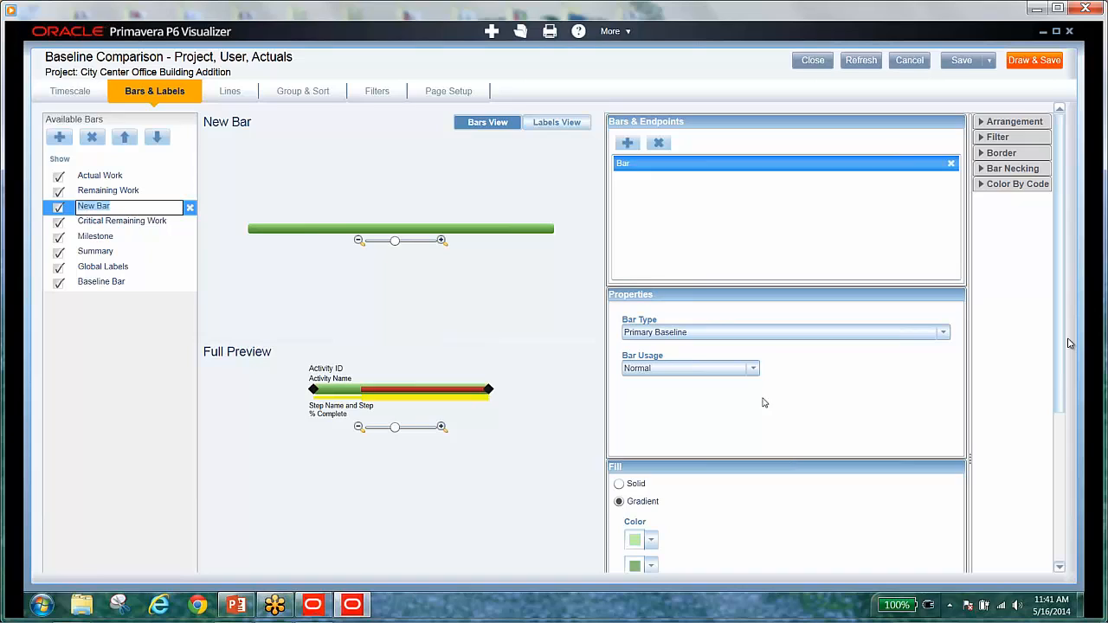
type("Primary User BL")
key("Return")
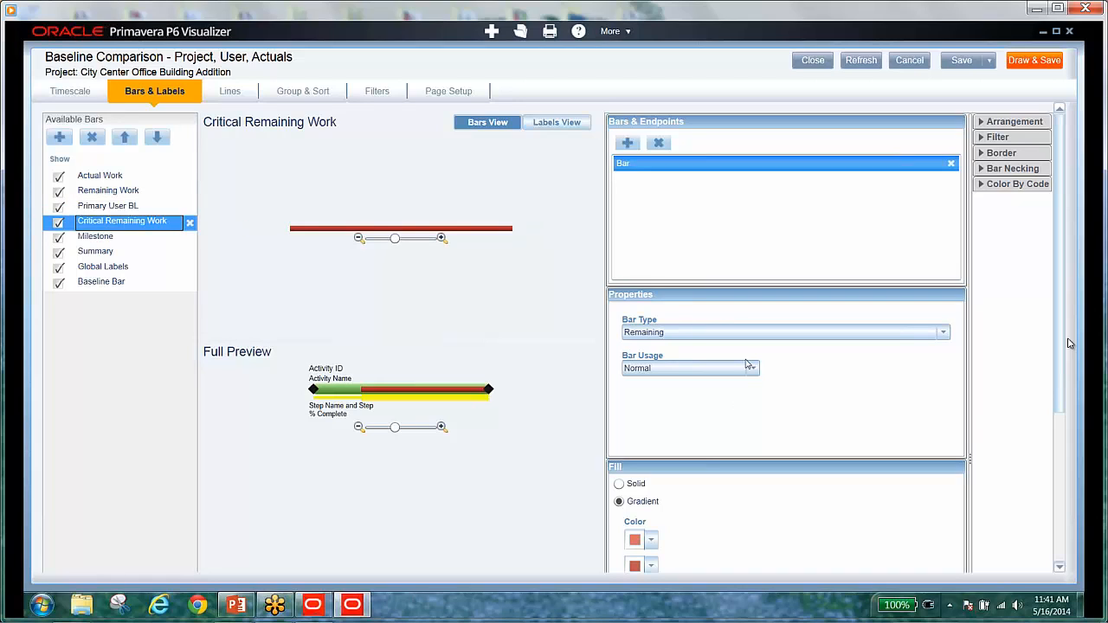
- Check the endpoint choices for the Primary User BL bar and compare them with the Milestone bar's endpoints
left_click(100, 213)
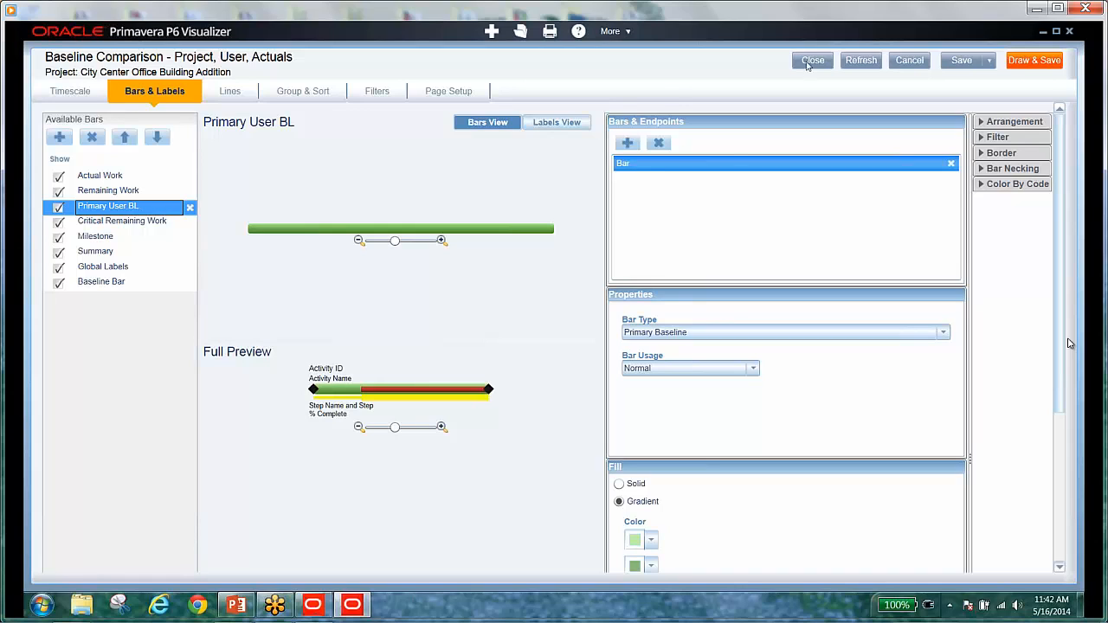
left_click(628, 143)
left_click(627, 143)
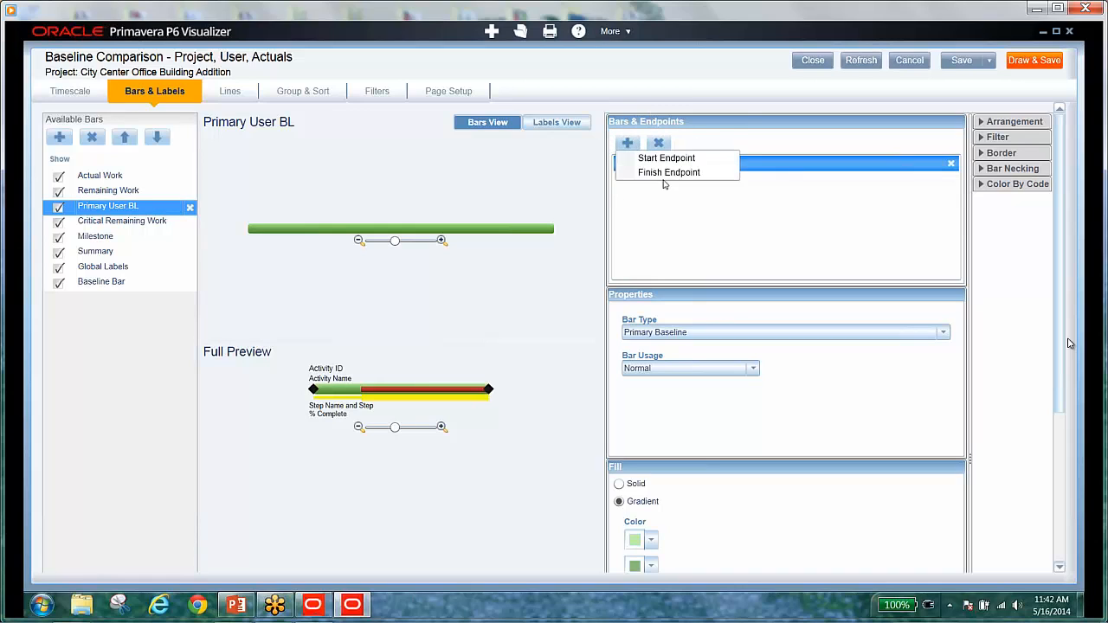
left_click(96, 237)
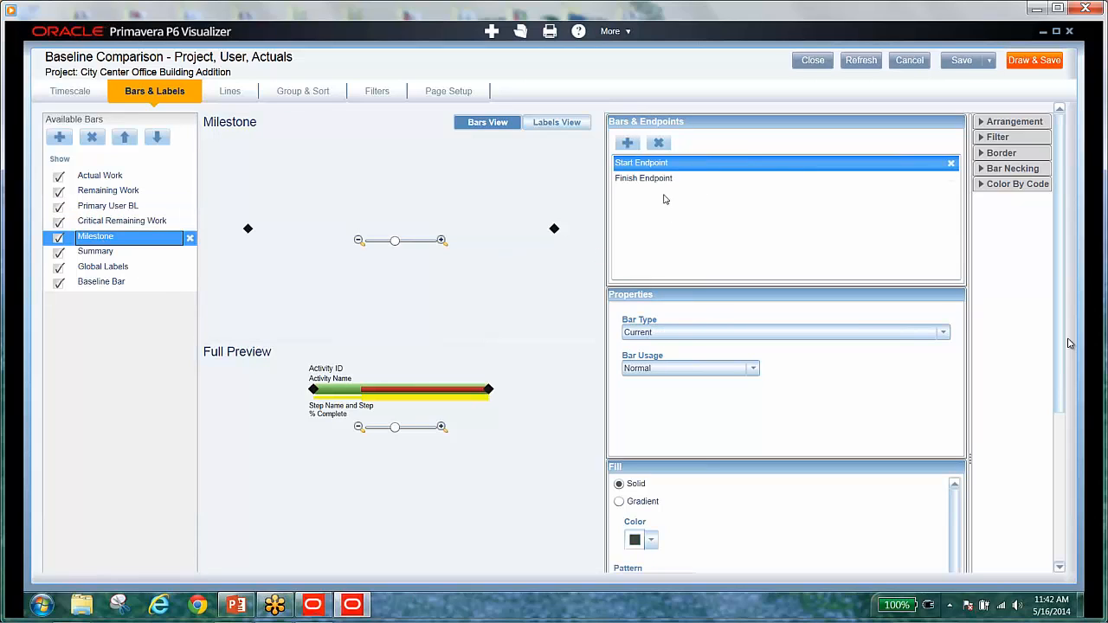
left_click(139, 210)
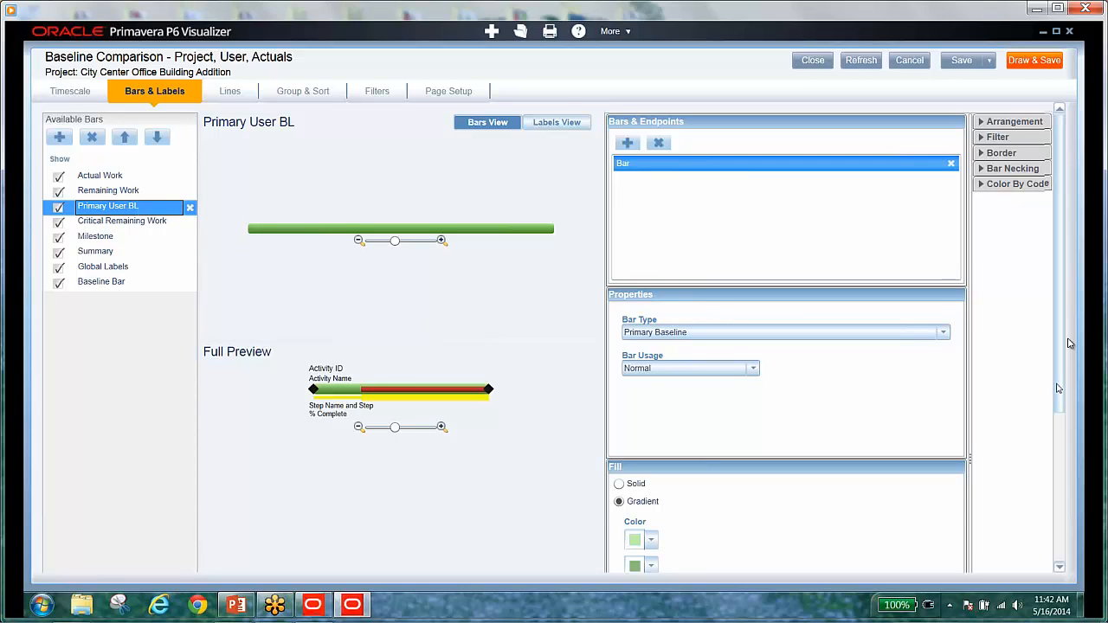
- Change all three gradient fill colors of the Primary User BL bar to shades of purple
scroll(1071, 343, "down", 3)
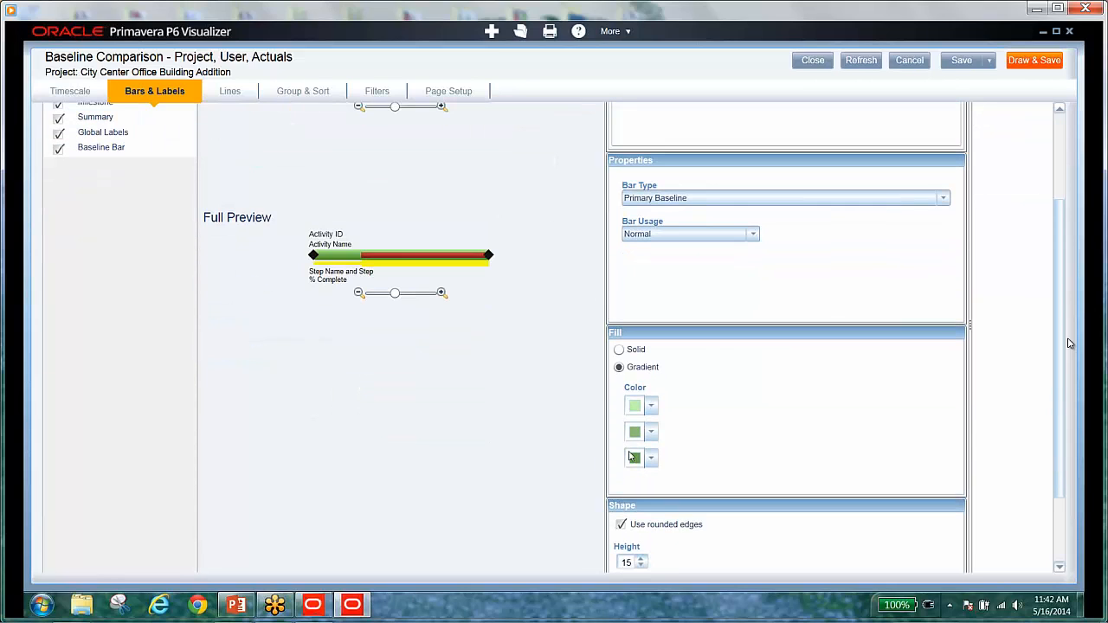
left_click(652, 405)
left_click(702, 465)
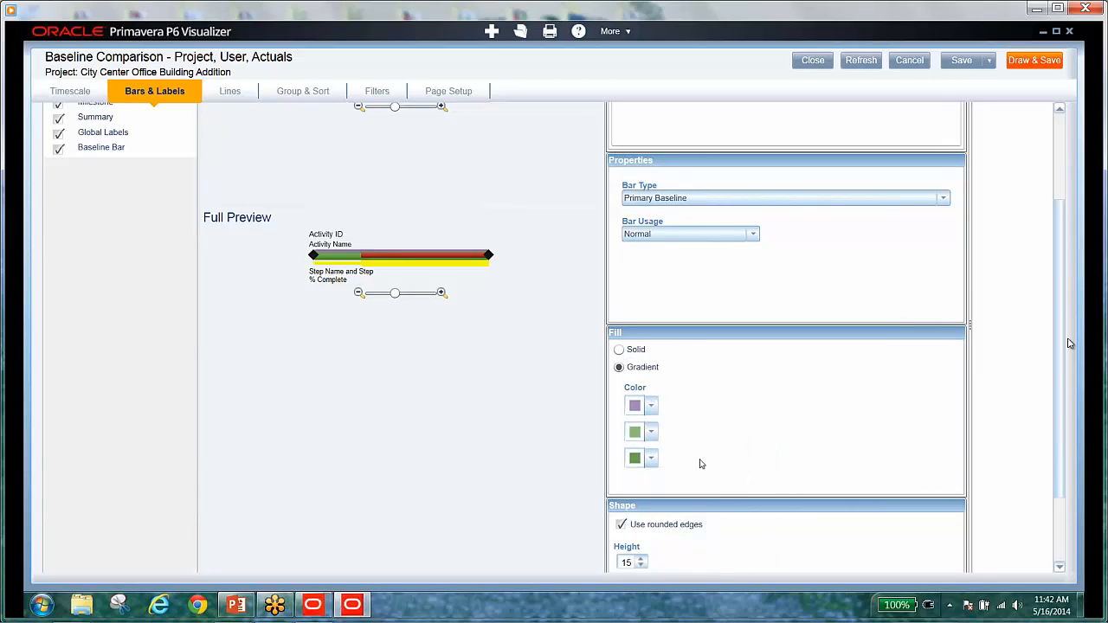
left_click(652, 432)
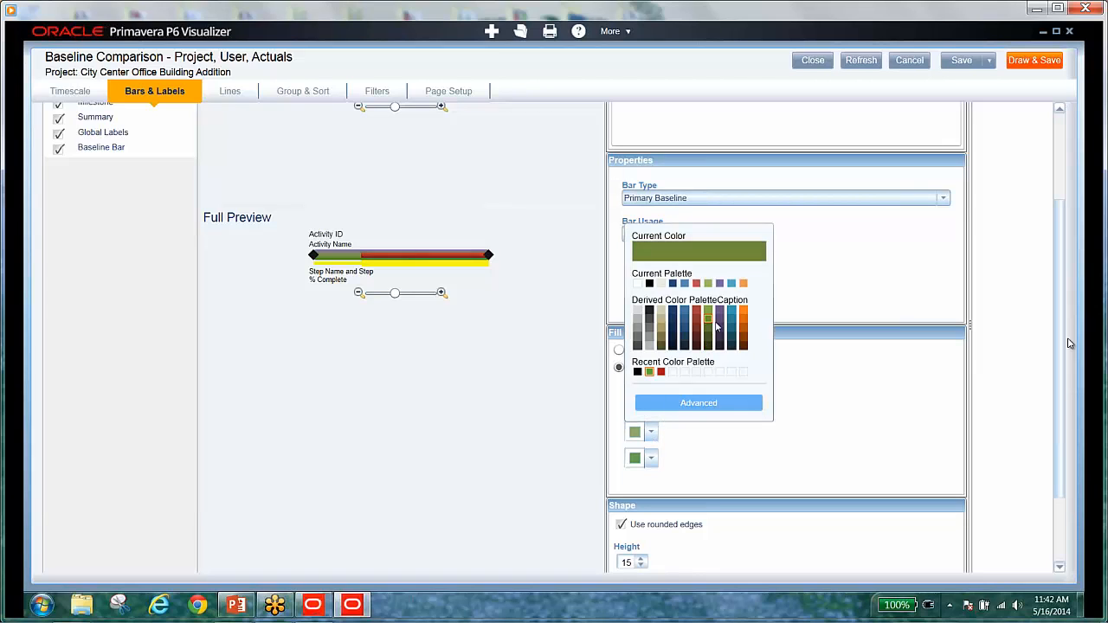
left_click(715, 324)
left_click(651, 459)
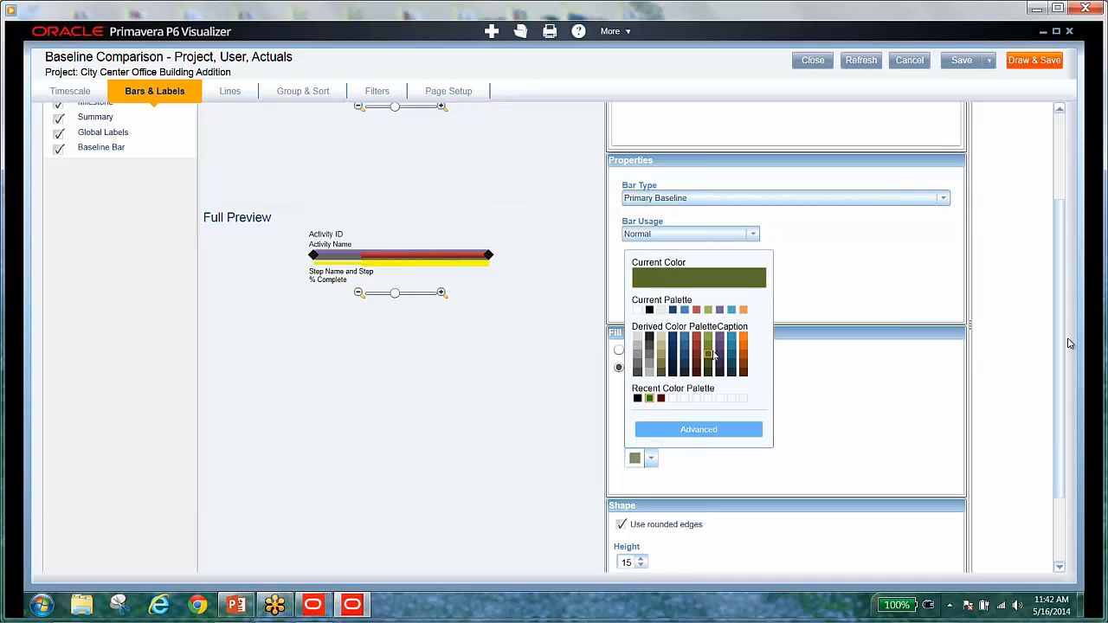
left_click(721, 358)
left_click_drag(1059, 345, 1056, 430)
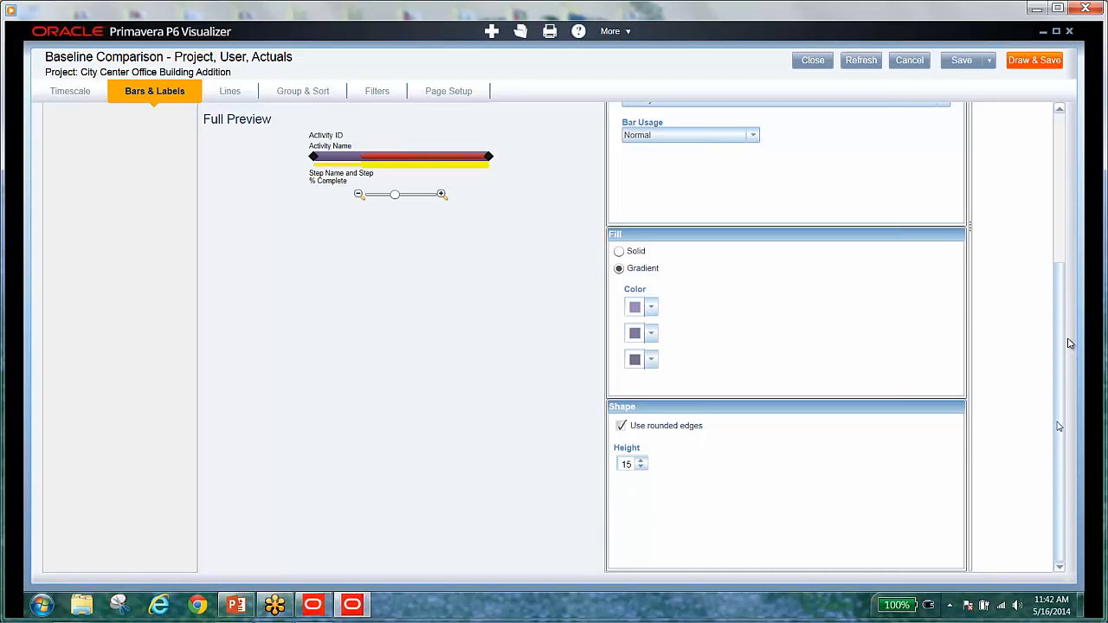
left_click_drag(1058, 424, 1058, 231)
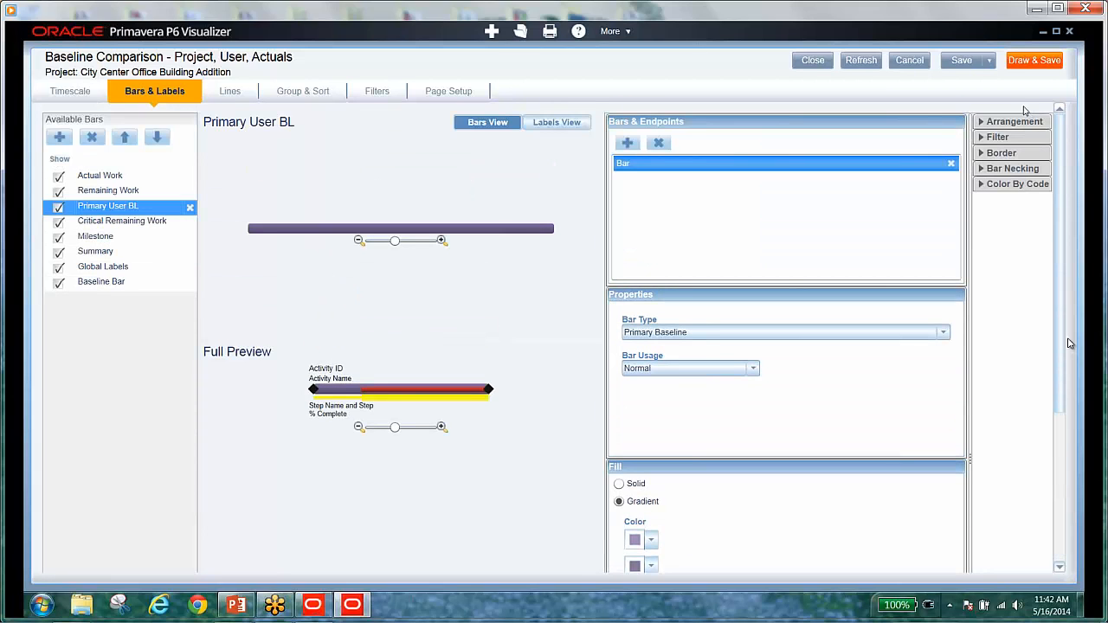
- Arrange the Primary User BL bar on row 3 and refresh the full preview
left_click(983, 126)
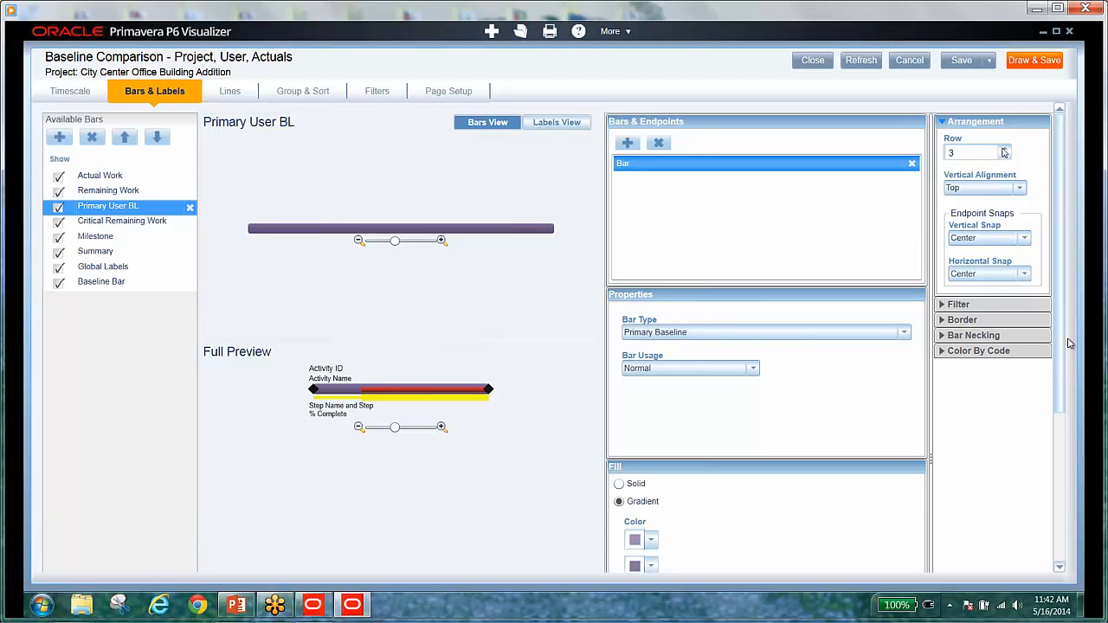
left_click(80, 227)
left_click(87, 209)
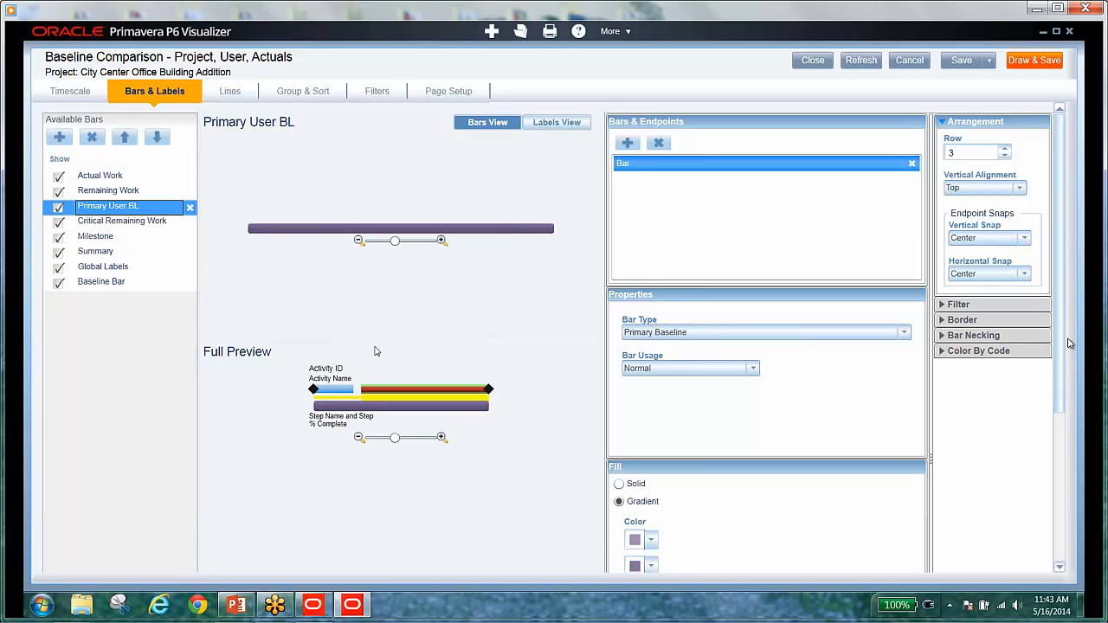
left_click(382, 415)
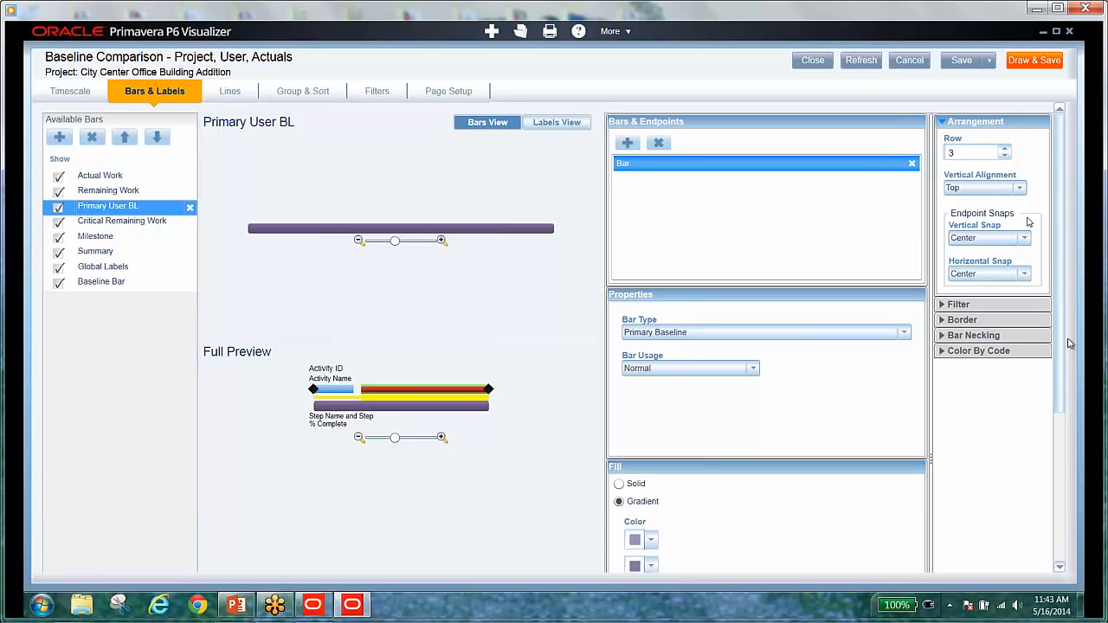
left_click(946, 124)
- Examine the Primary User BL bar's standard filter choices and its border settings
left_click(975, 139)
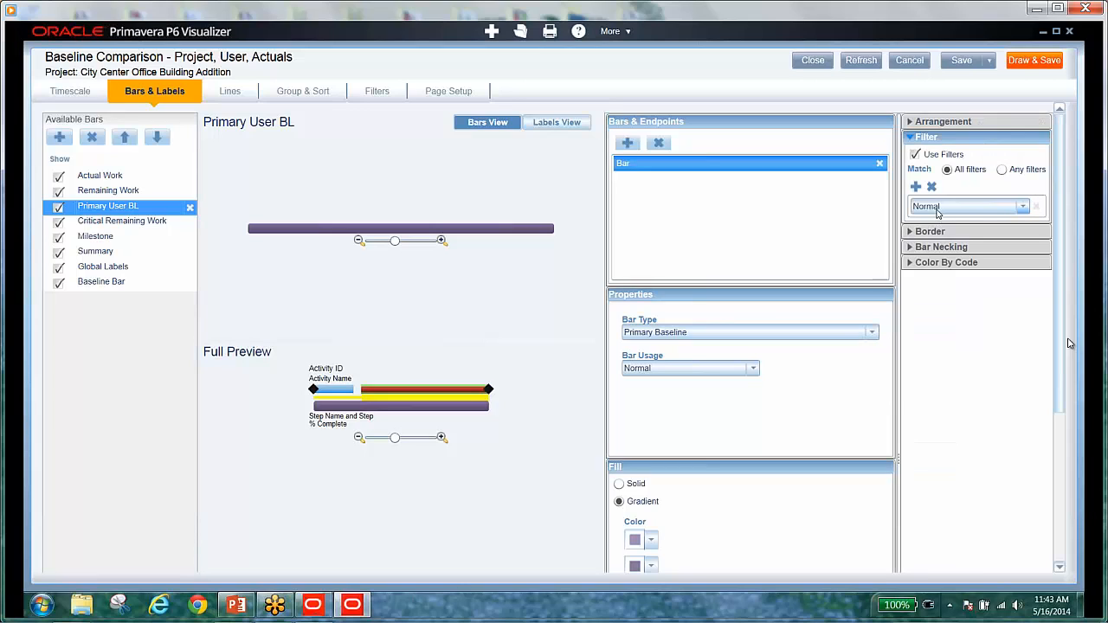
left_click(1026, 207)
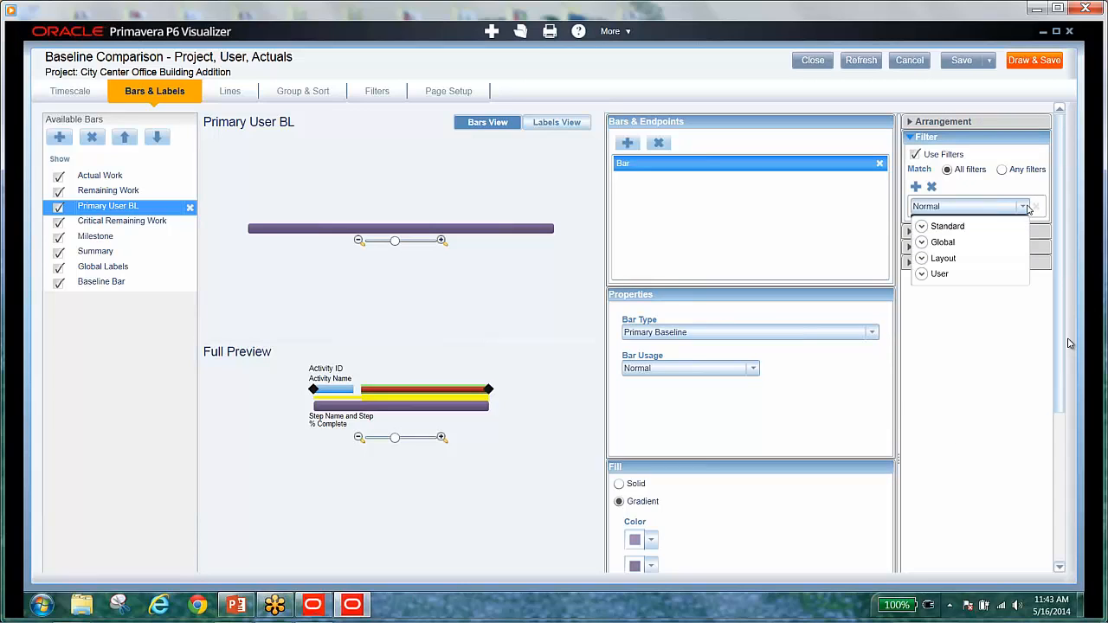
left_click(921, 227)
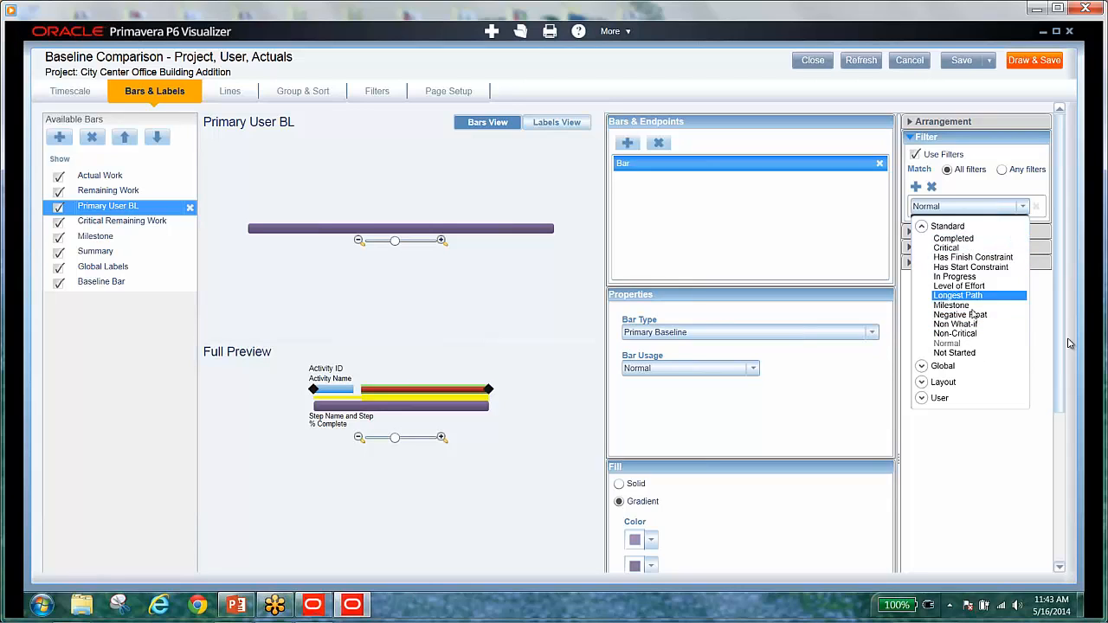
left_click(923, 226)
left_click(909, 140)
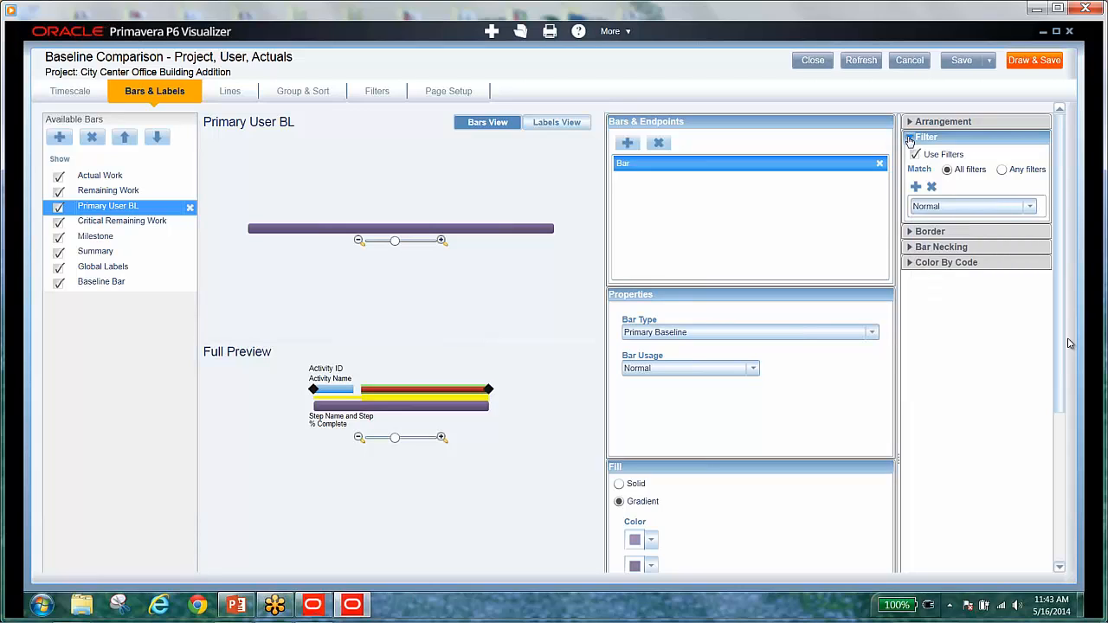
left_click(910, 140)
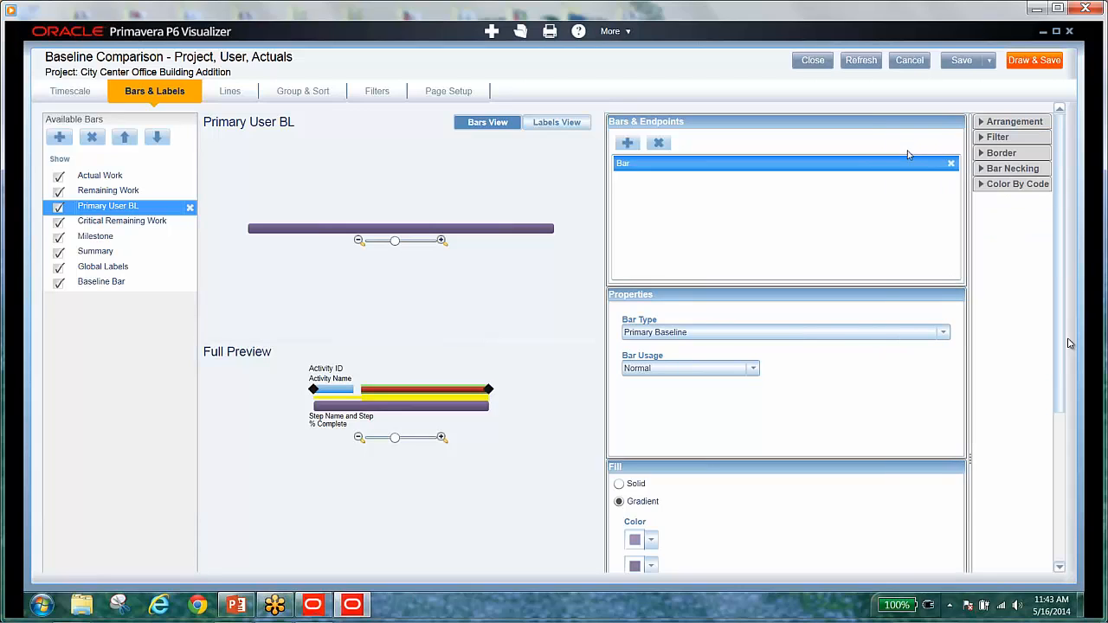
left_click(978, 156)
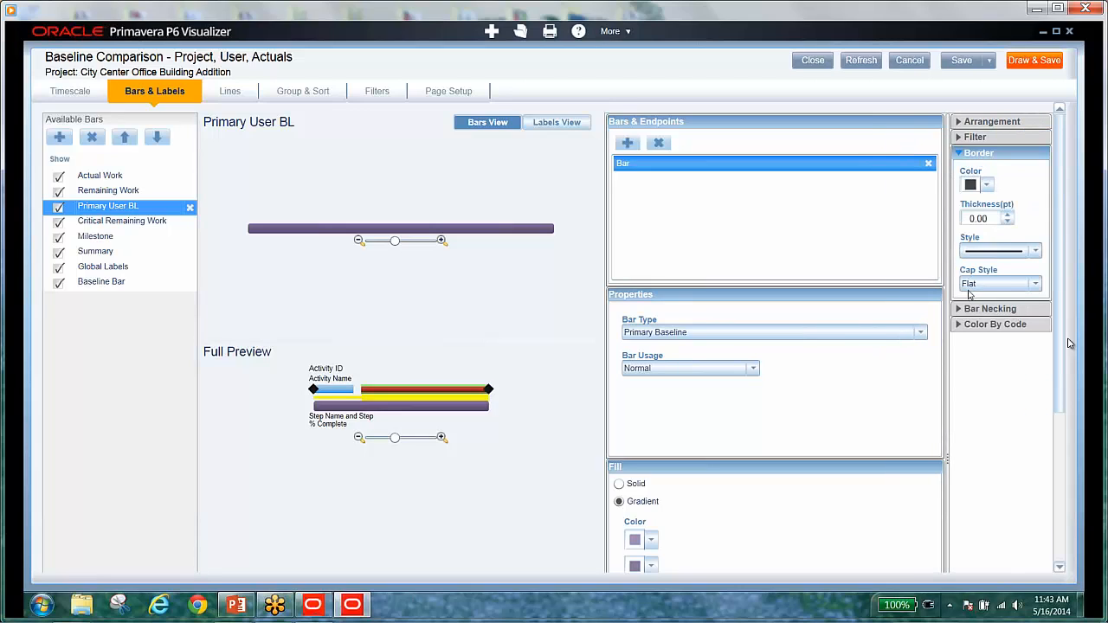
left_click(959, 154)
- Turn on bar necking for activity nonwork intervals on the Primary User BL bar
left_click(981, 170)
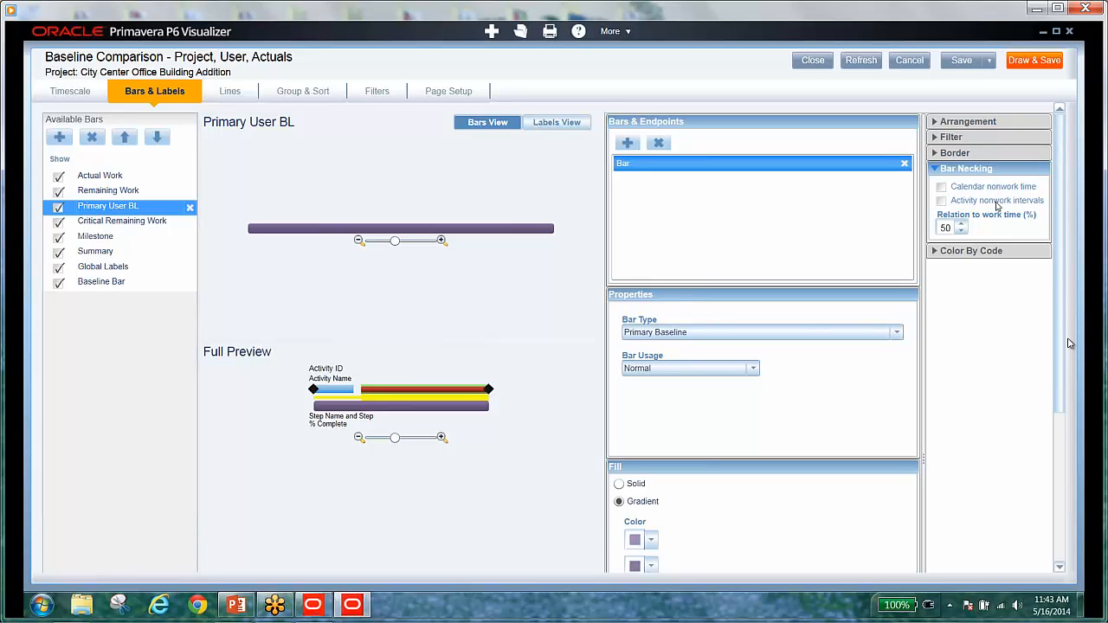
left_click(943, 202)
left_click(933, 168)
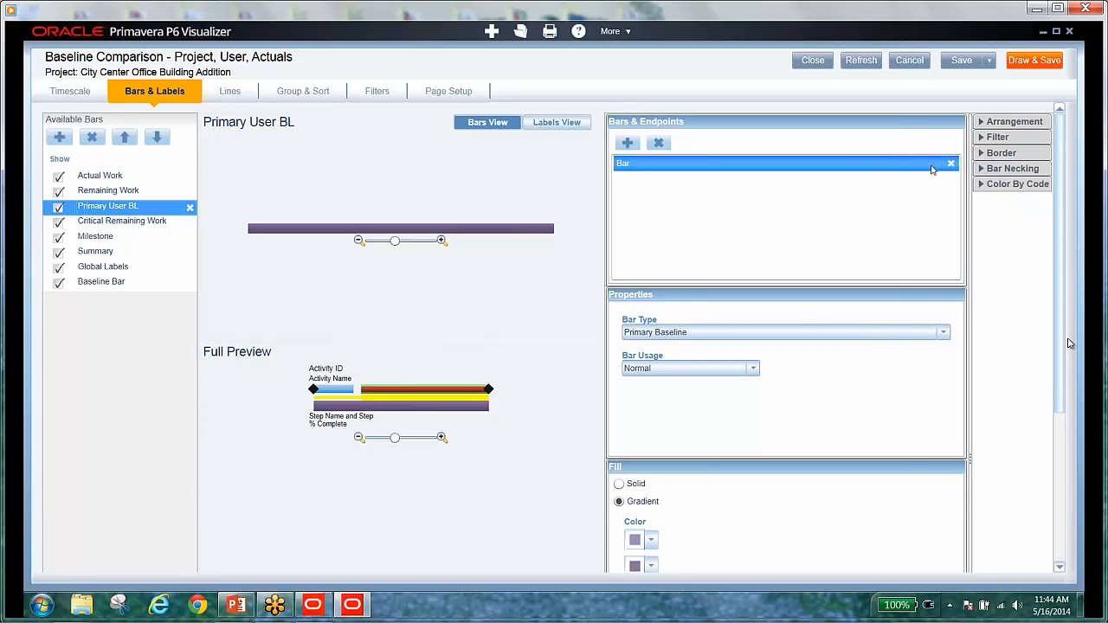
- Try coloring the Primary User BL bar by the Responsibility activity code, and turn the code coloring off again
left_click(978, 184)
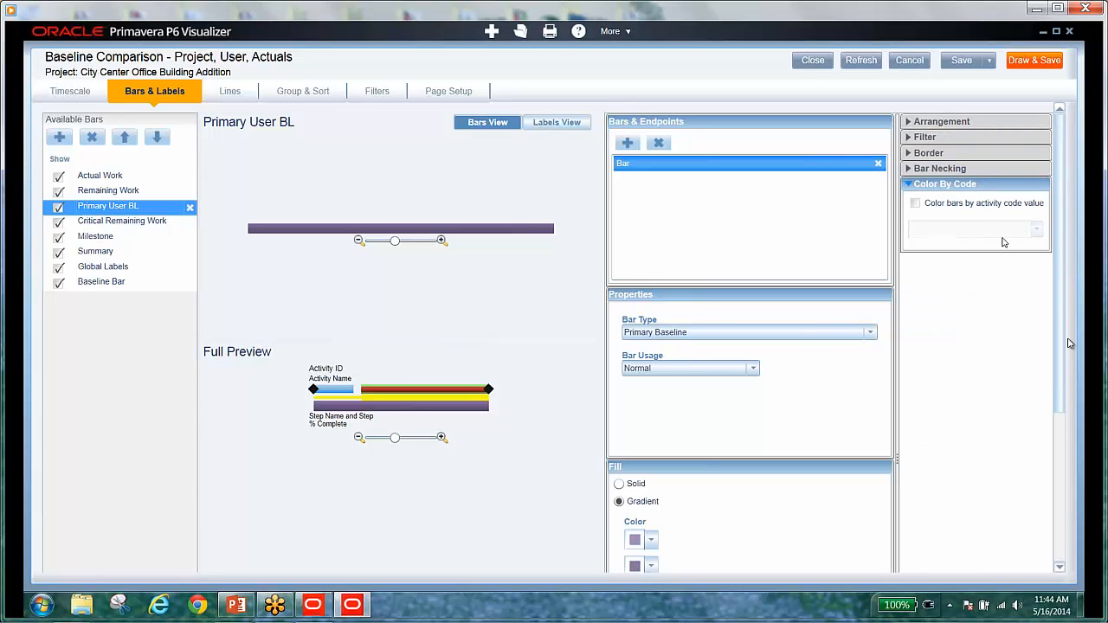
left_click(952, 208)
left_click(1038, 230)
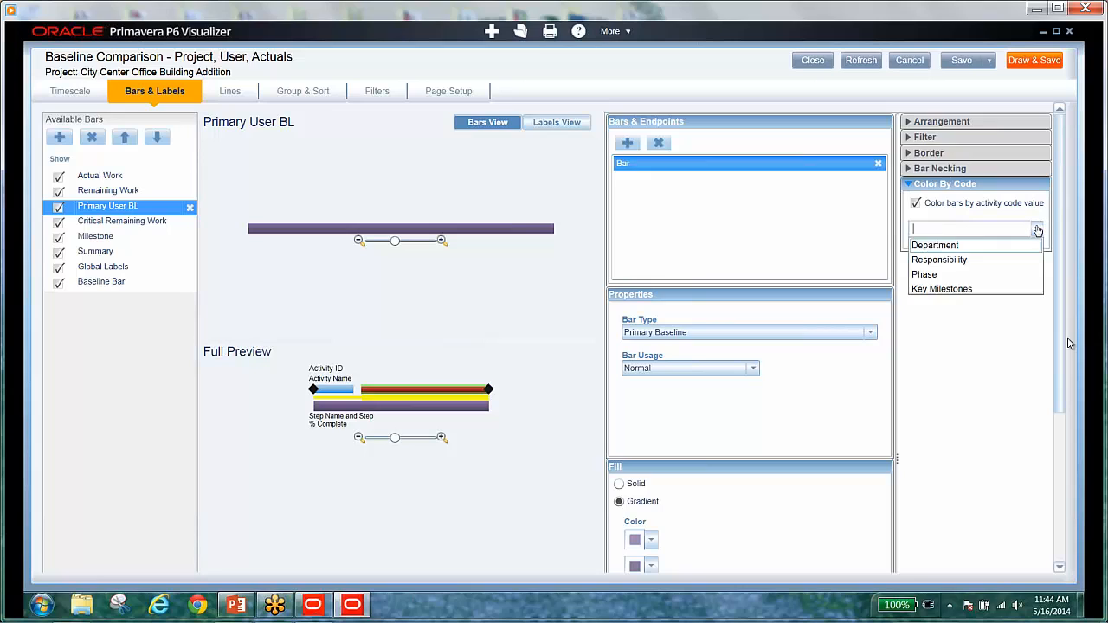
left_click(1000, 261)
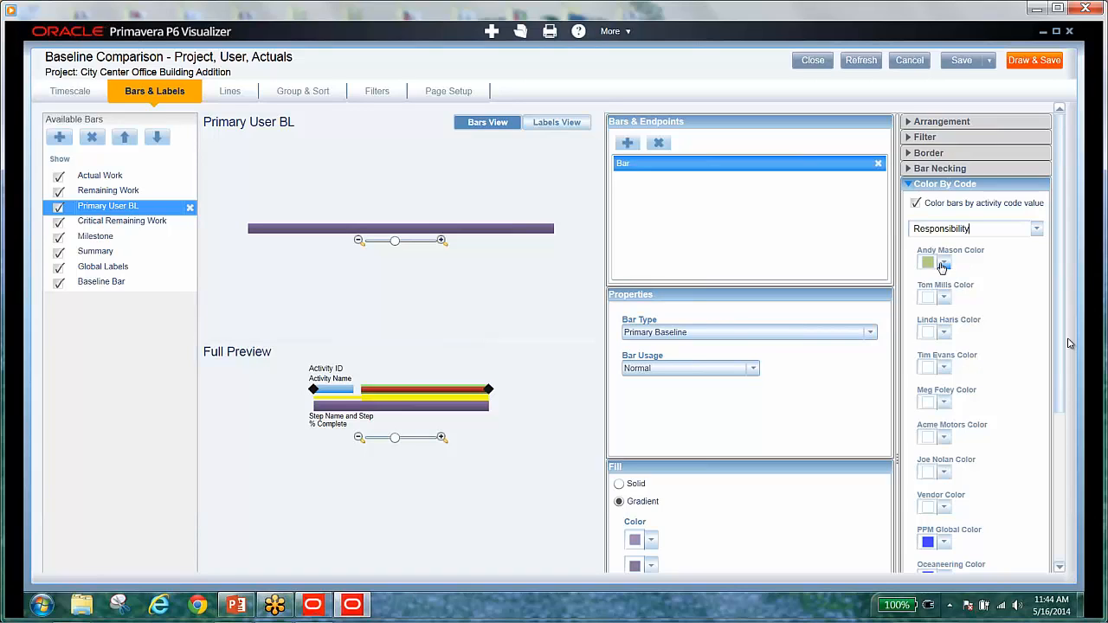
left_click(916, 202)
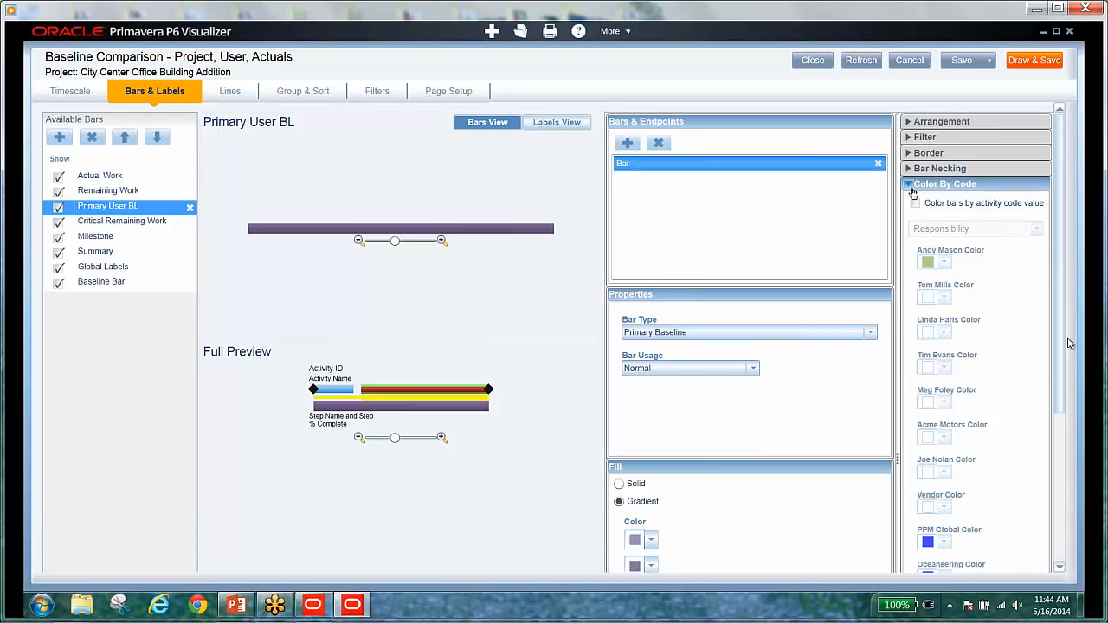
left_click(911, 186)
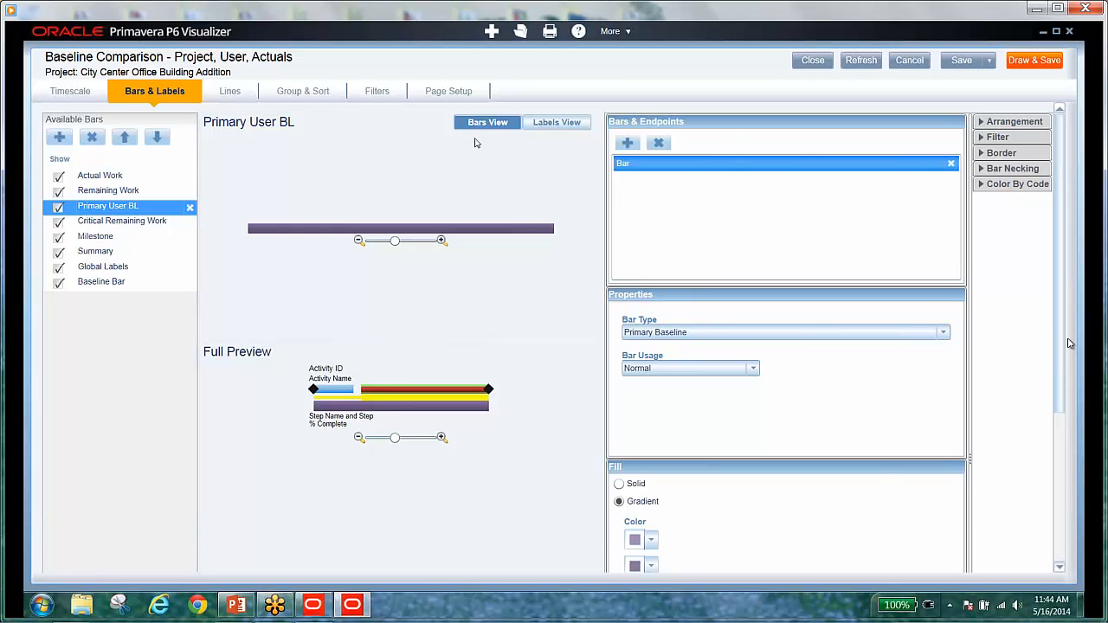
- Draw and save the logic diagram with the new baseline bar, and reopen its options at the relationship line settings
left_click(1034, 60)
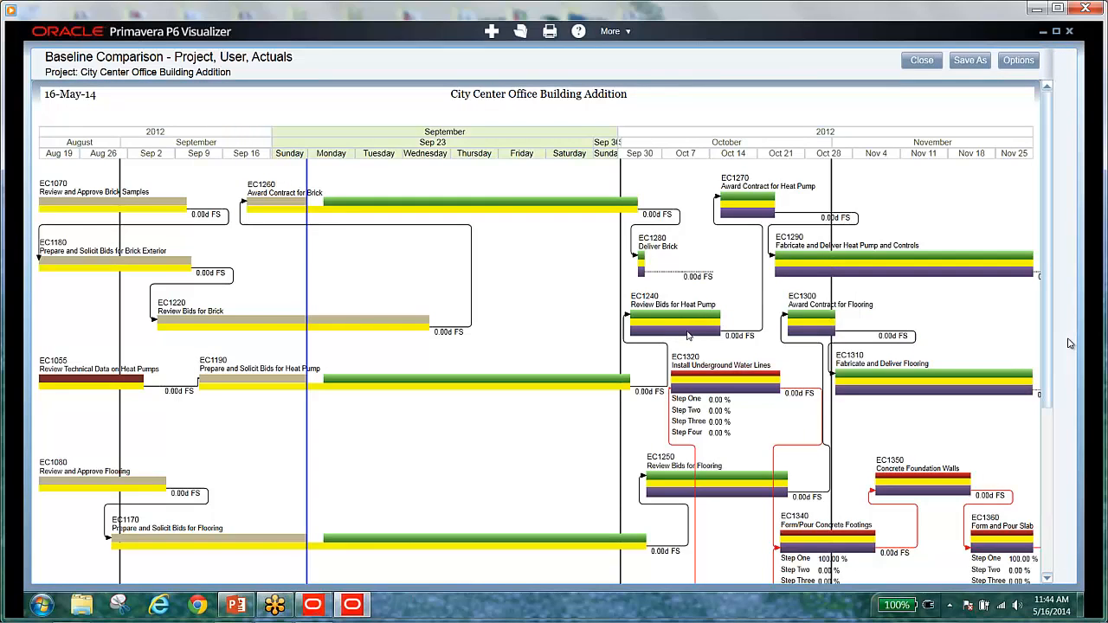
left_click(1019, 62)
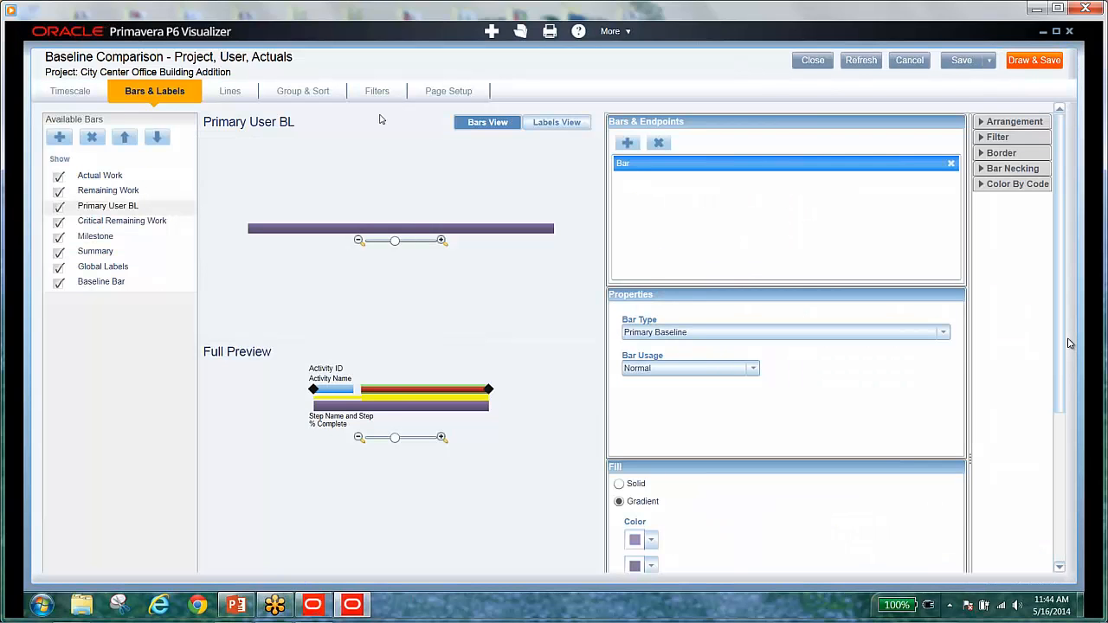
left_click(248, 92)
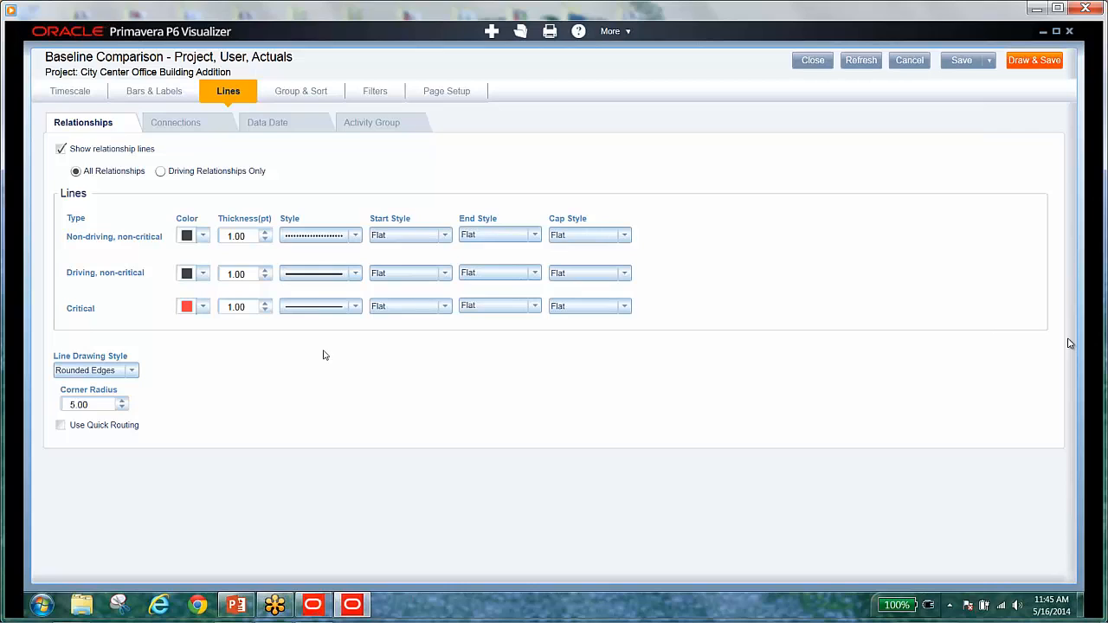
- Review the connection detail and data date line settings, and redraw and save the logic diagram
left_click(198, 127)
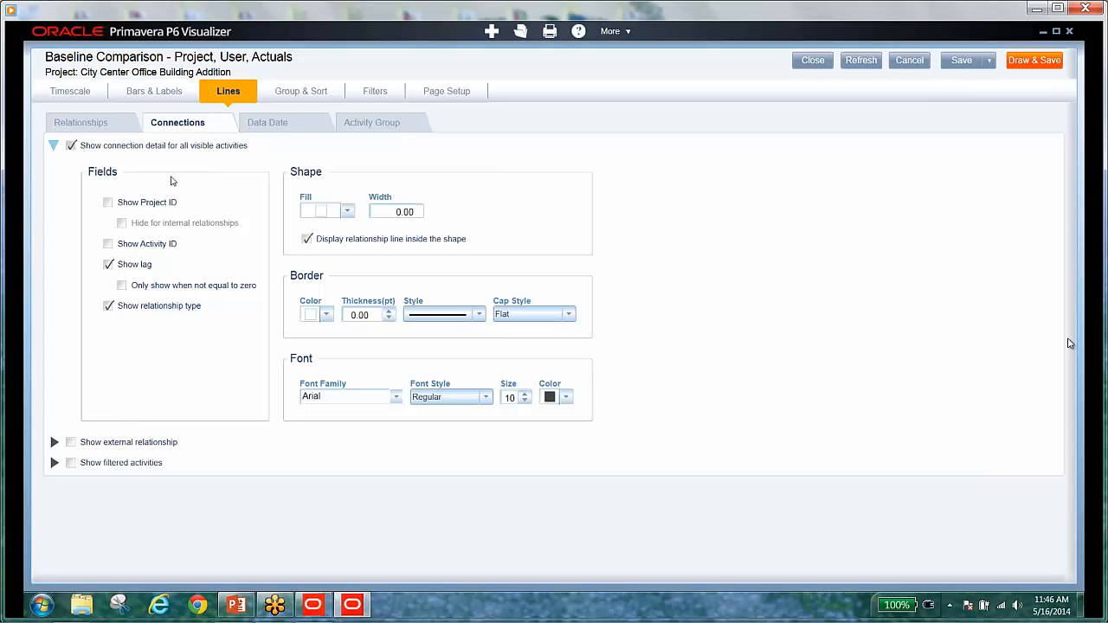
left_click(275, 126)
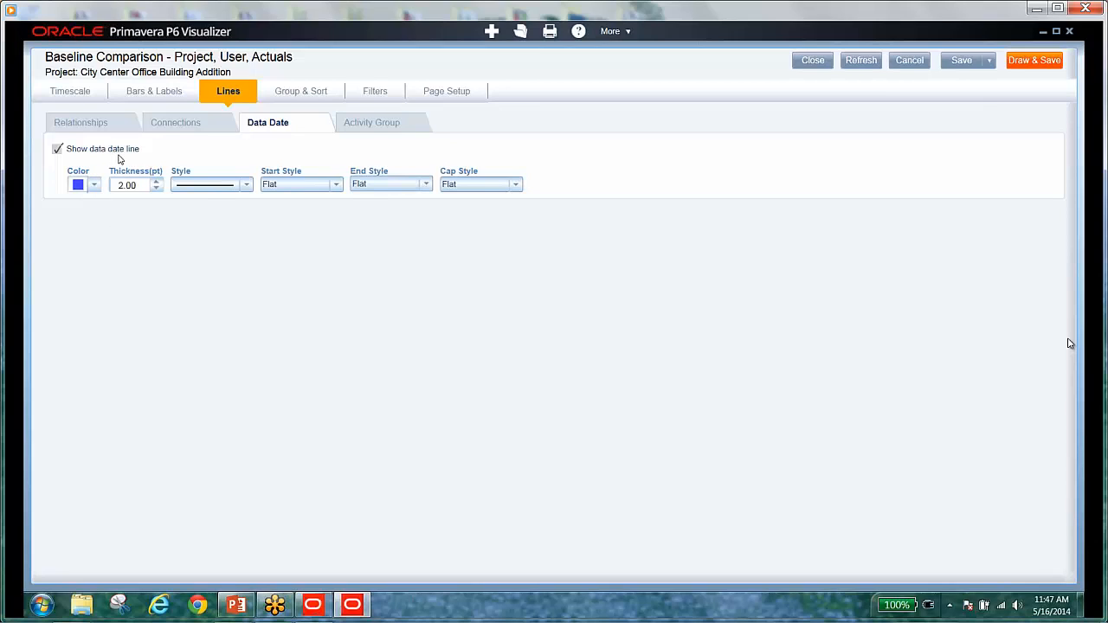
left_click(1034, 61)
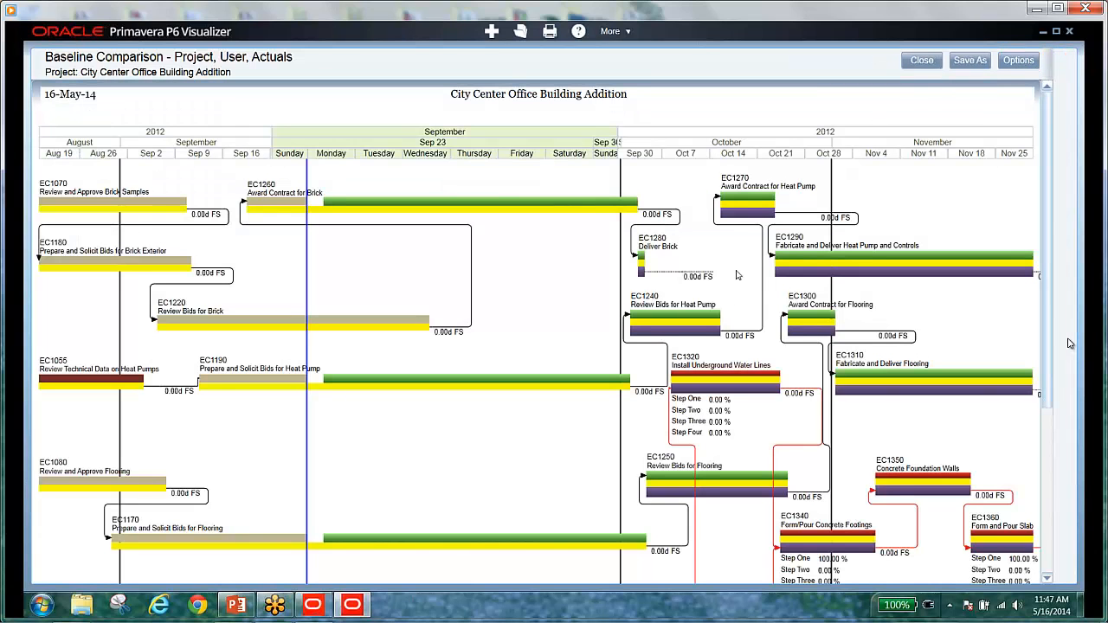
- Reopen the logic diagram's options and add a grouping by WBS Name
scroll(688, 246, "down", 1)
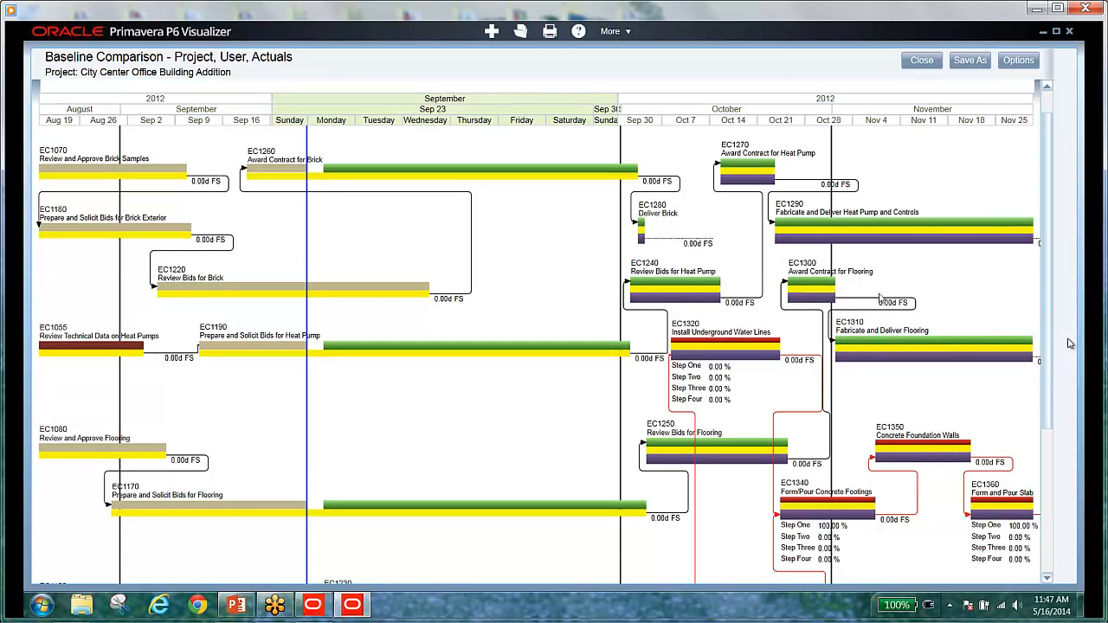
scroll(788, 351, "down", 1)
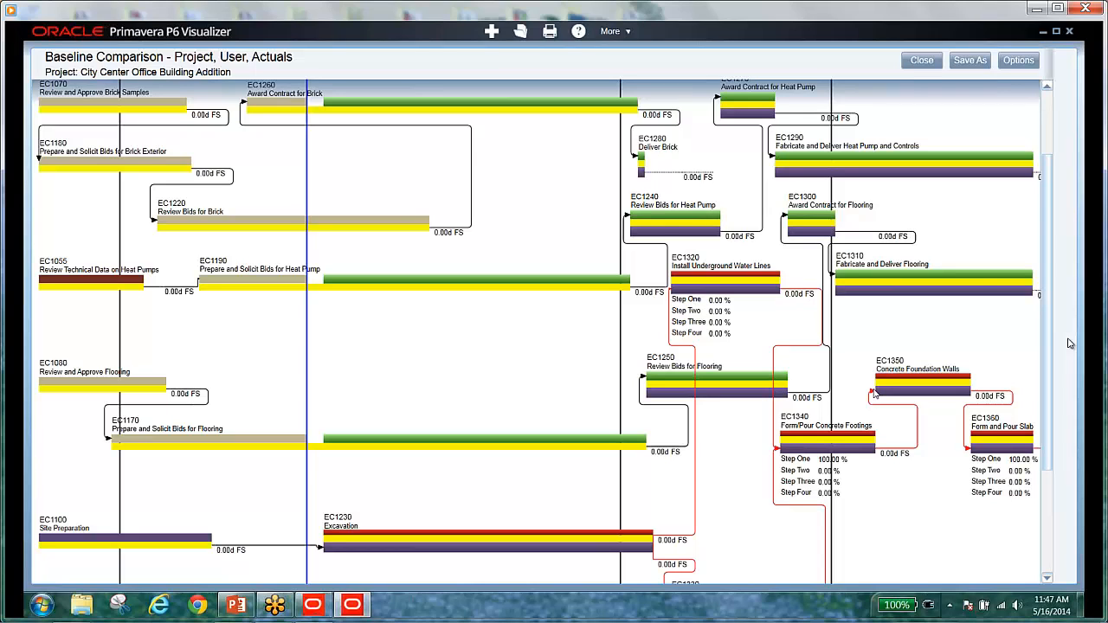
scroll(769, 453, "up", 1)
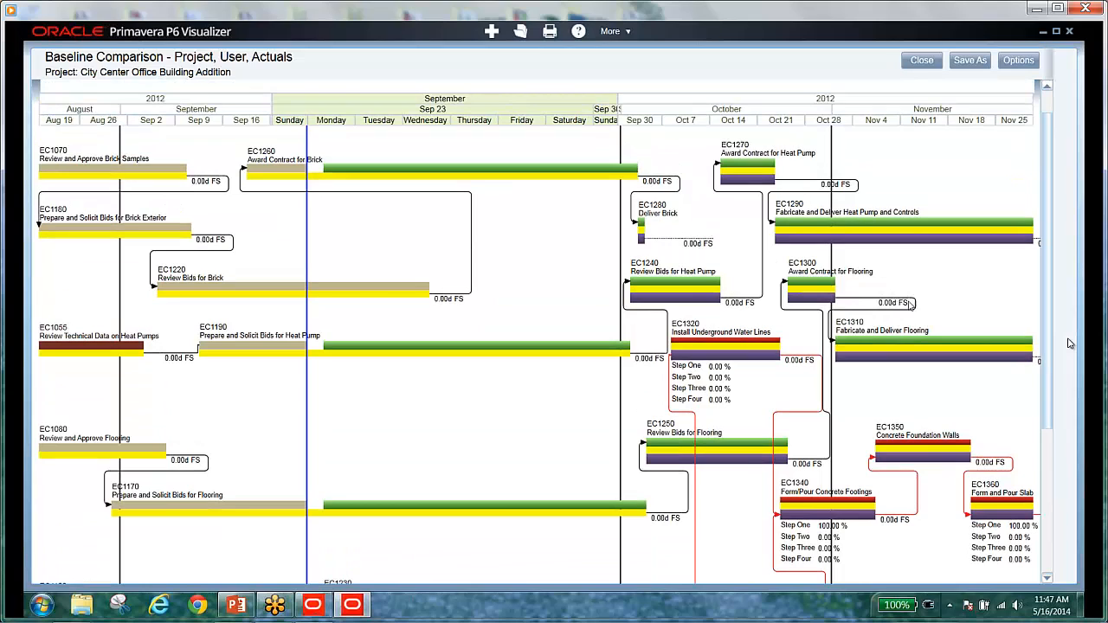
left_click(1033, 61)
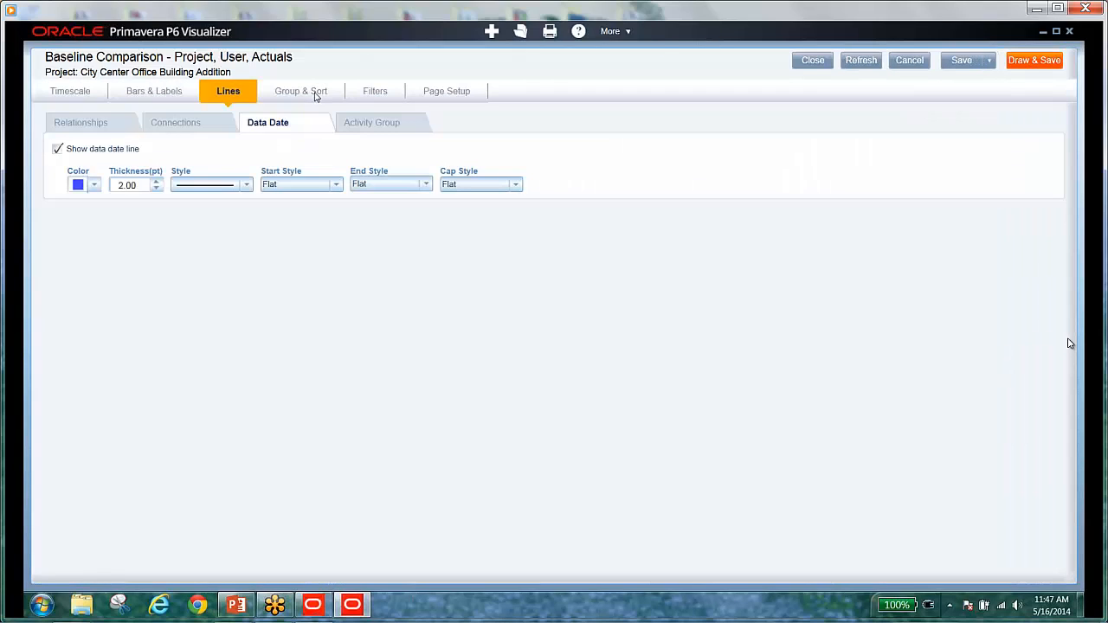
left_click(316, 96)
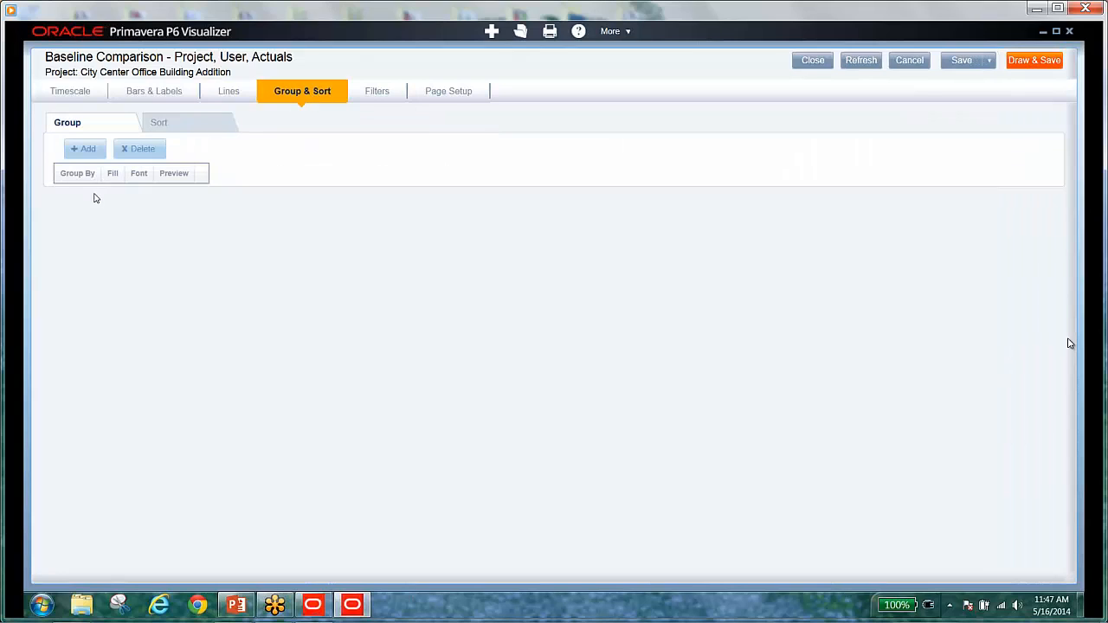
left_click(97, 148)
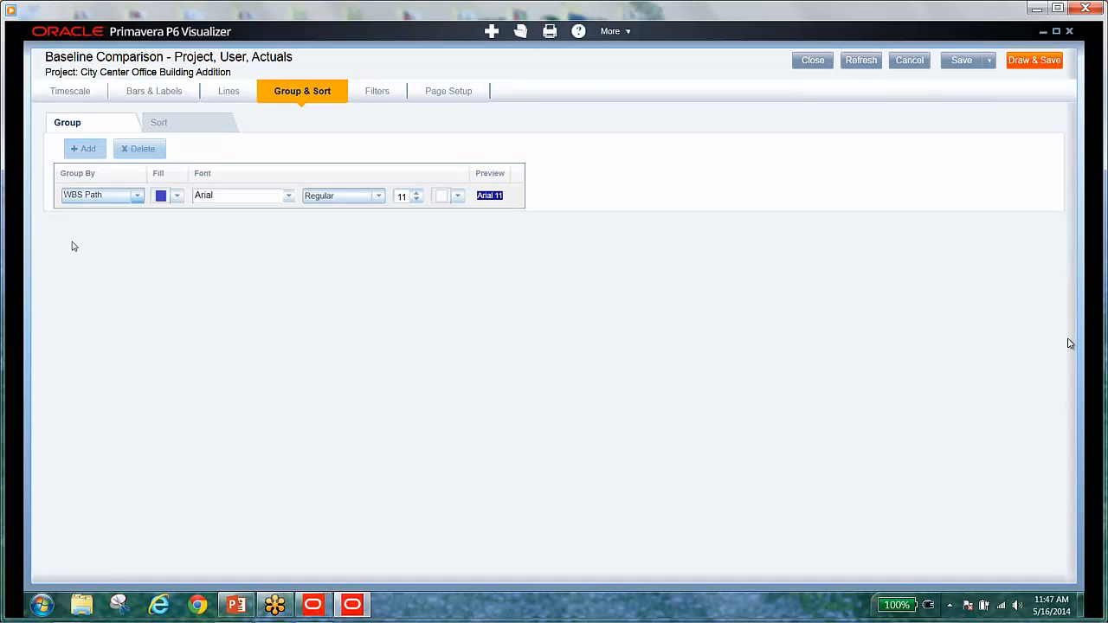
left_click(135, 196)
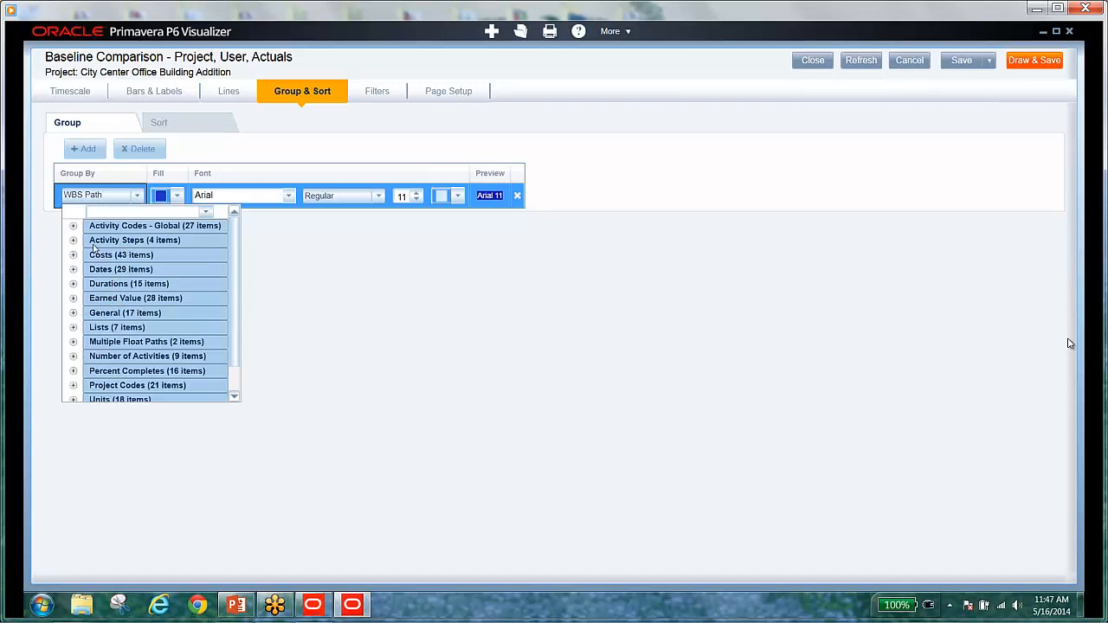
left_click(107, 213)
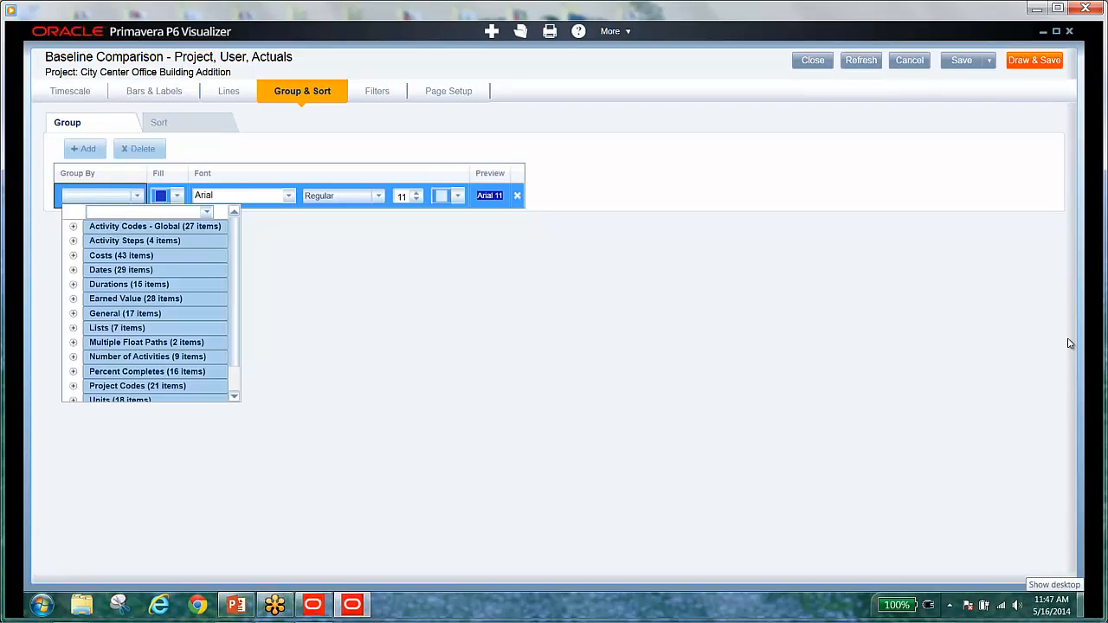
type("wbs")
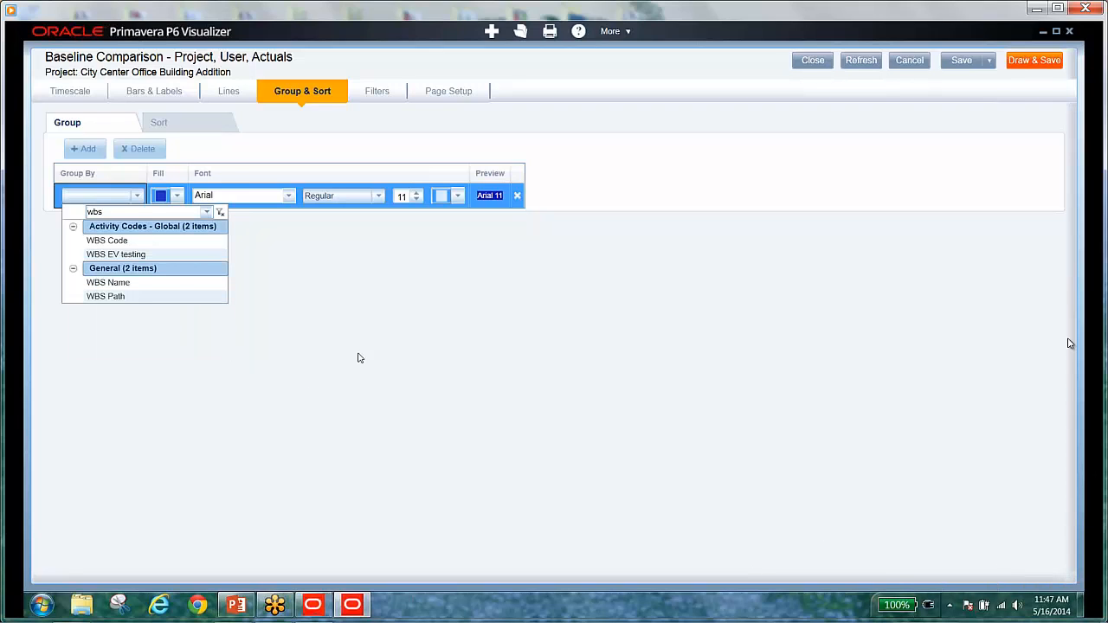
left_click(139, 283)
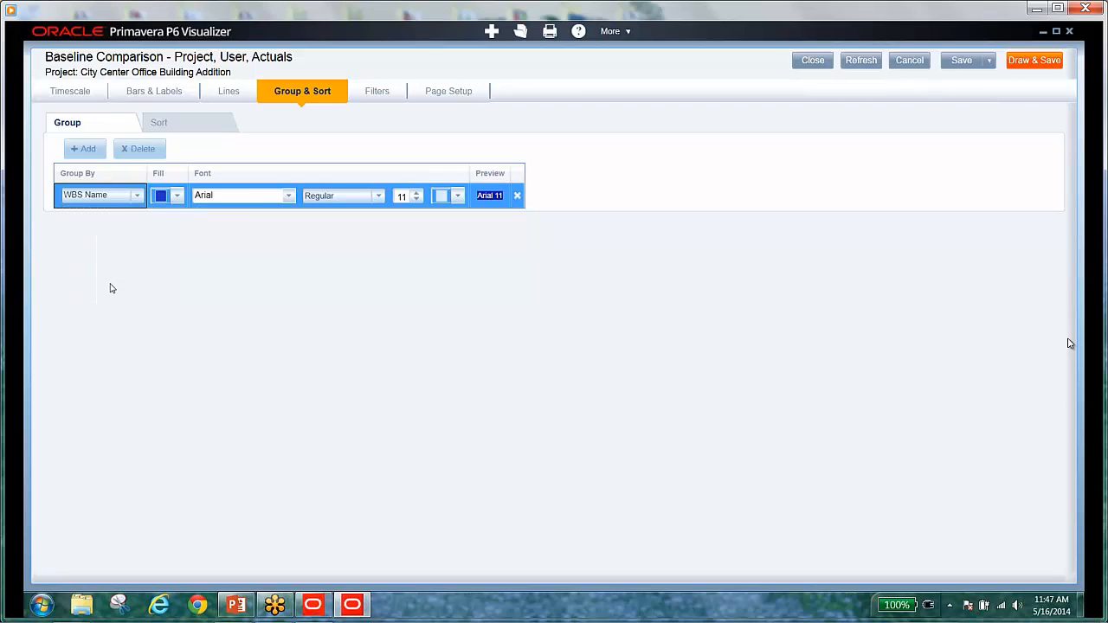
- Draw and save the diagram with the WBS Name grouping, and reopen its options to delete that grouping
left_click(1025, 62)
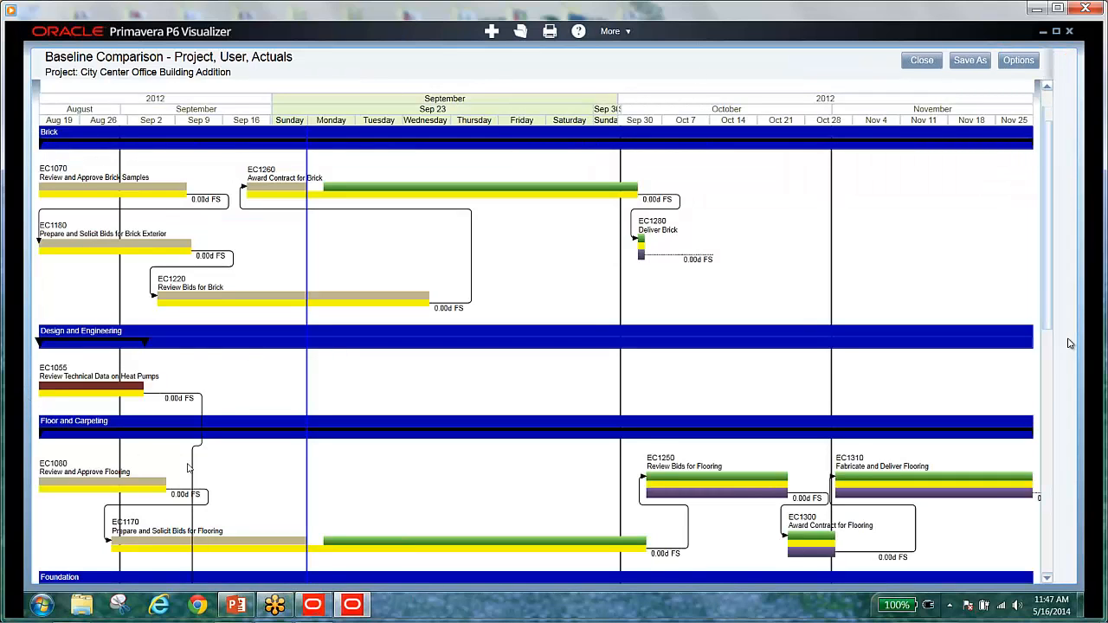
scroll(140, 472, "down", 1)
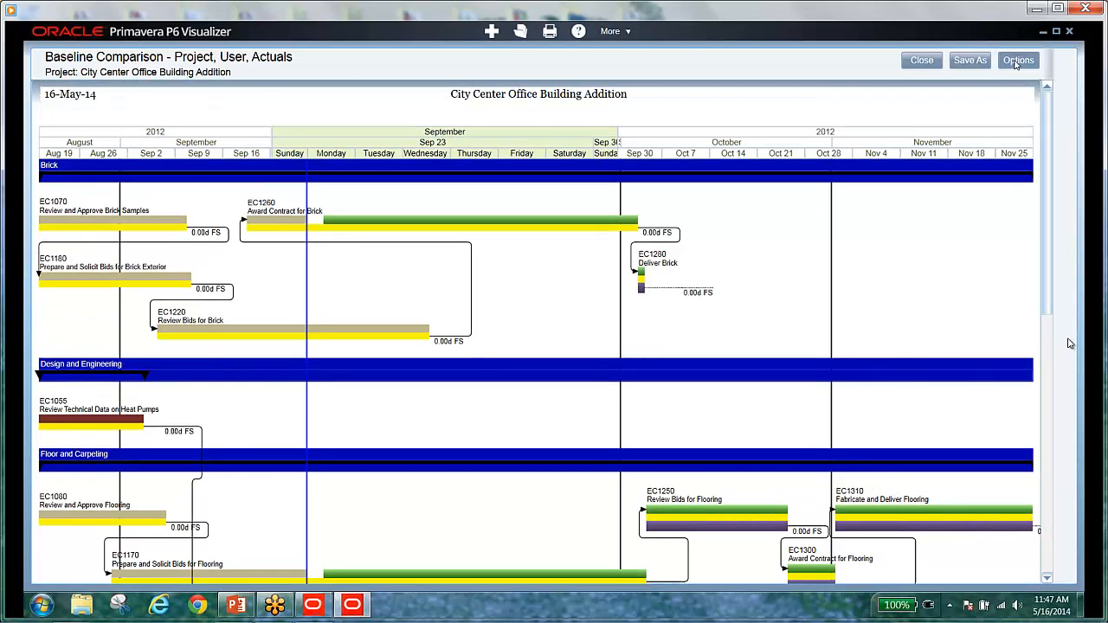
left_click(1018, 60)
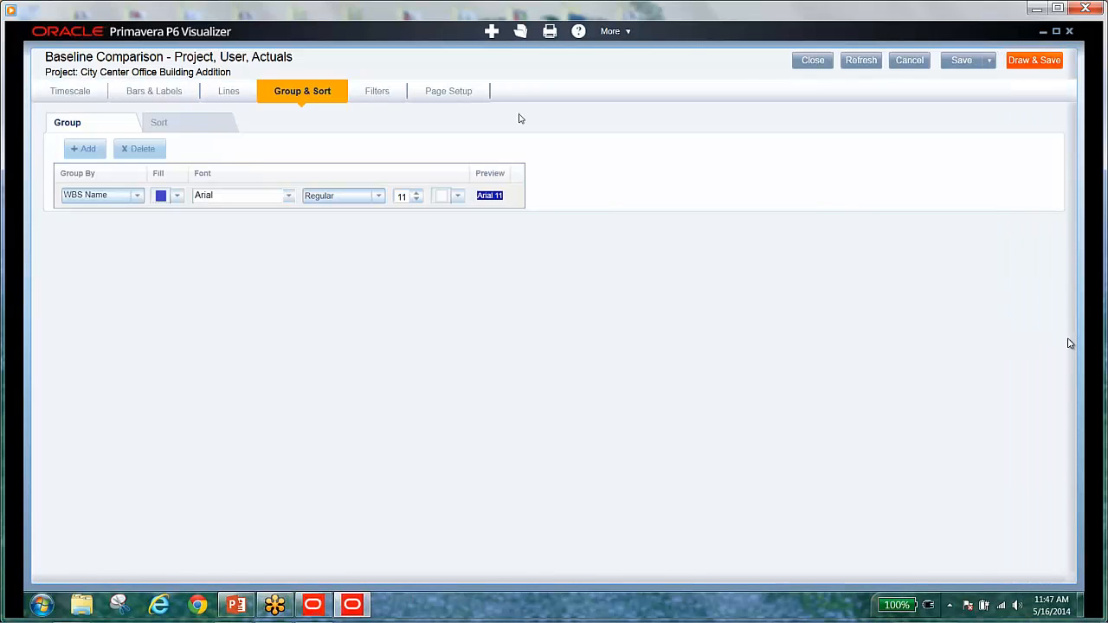
left_click(126, 151)
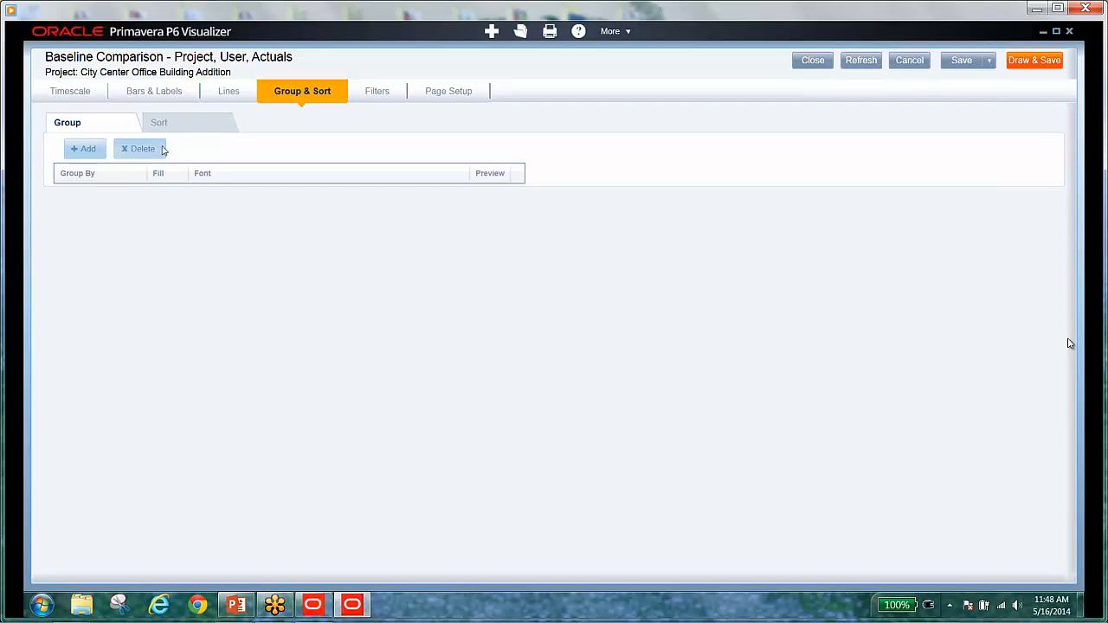
- Try adding a new user filter in the diagram's filter settings, and delete it again
left_click(382, 96)
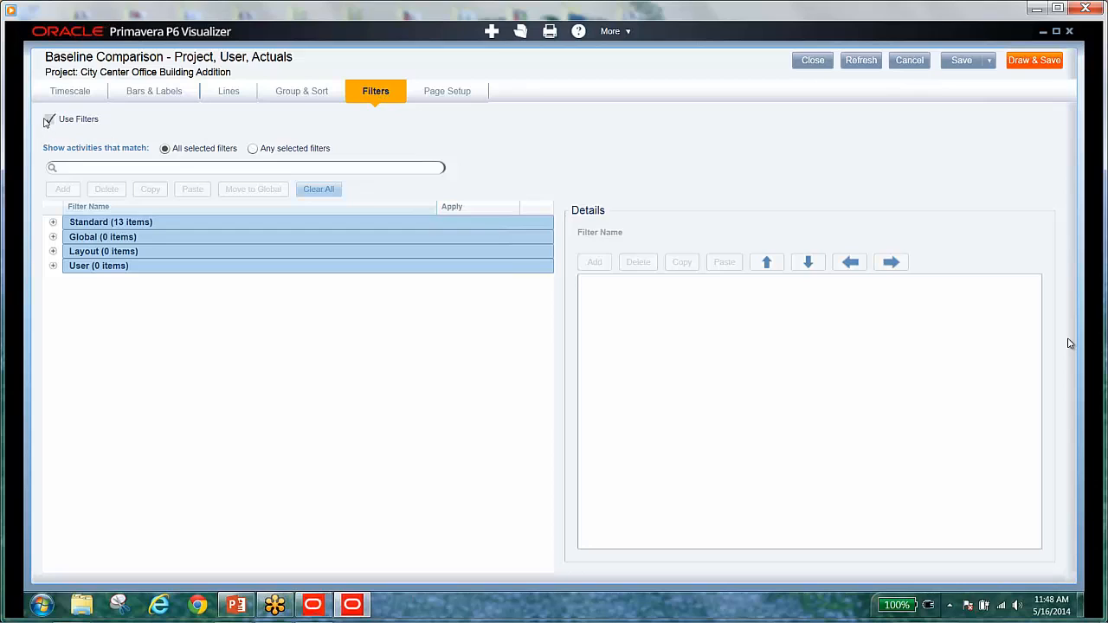
left_click(53, 223)
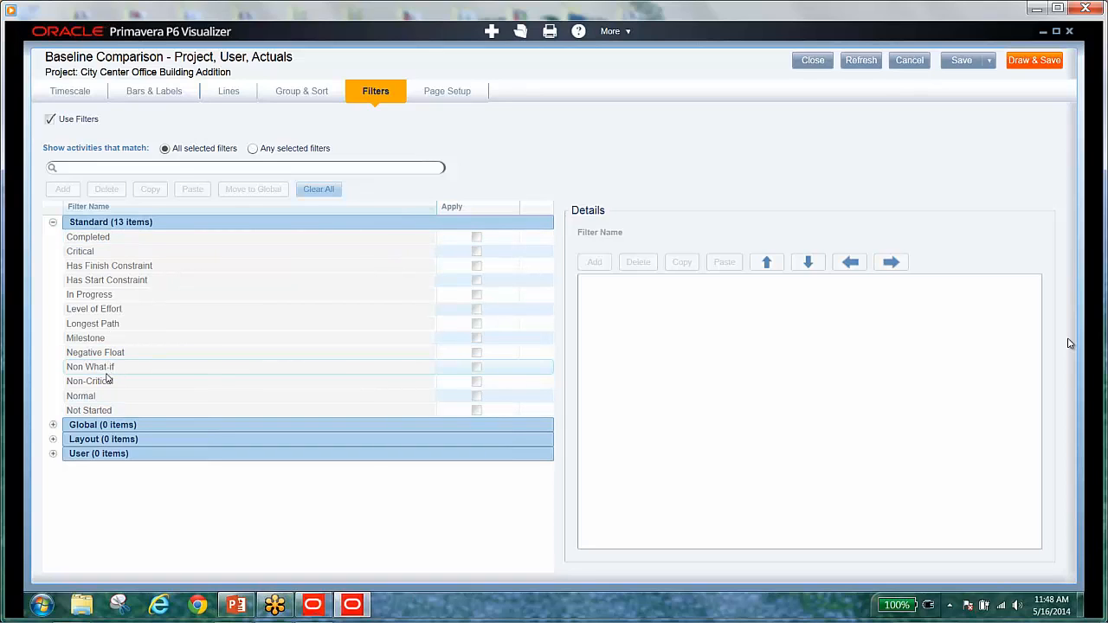
left_click(105, 459)
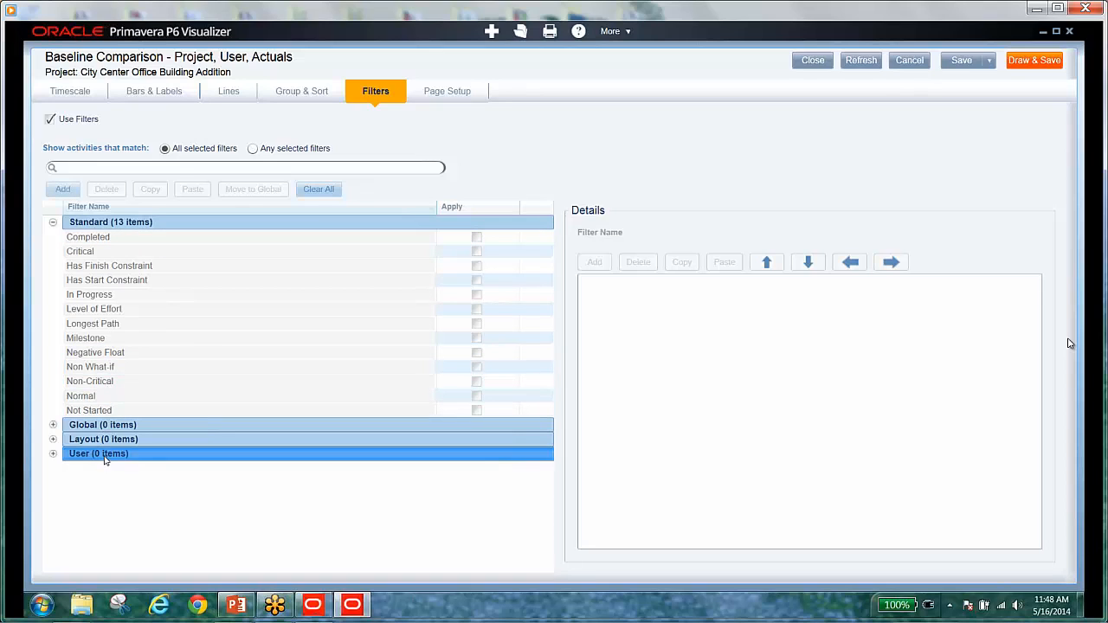
left_click(57, 190)
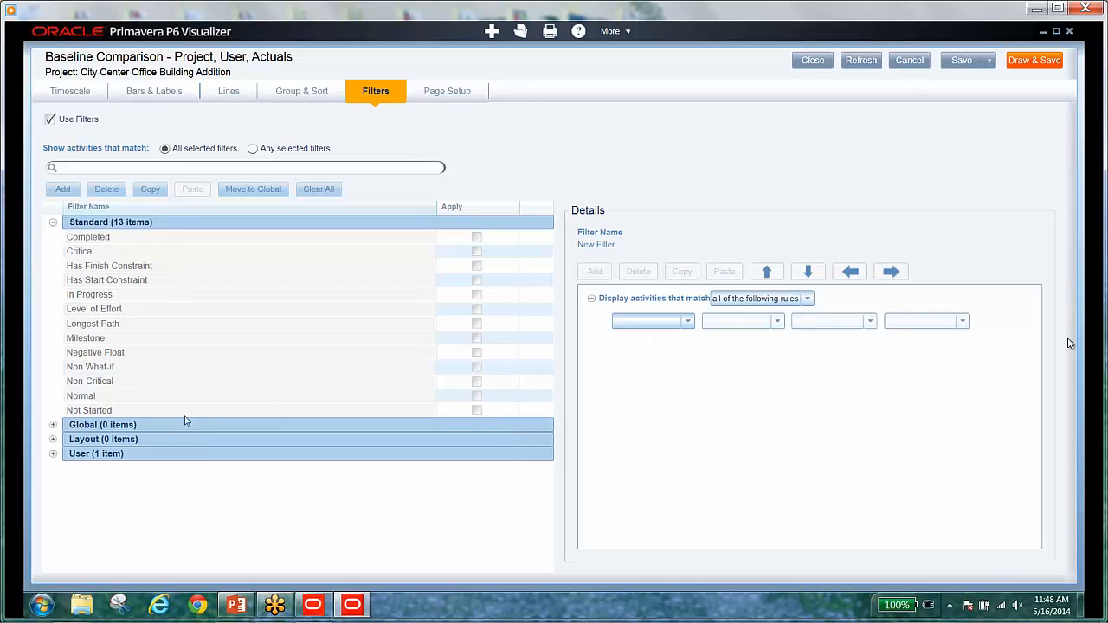
left_click(52, 454)
left_click(82, 472)
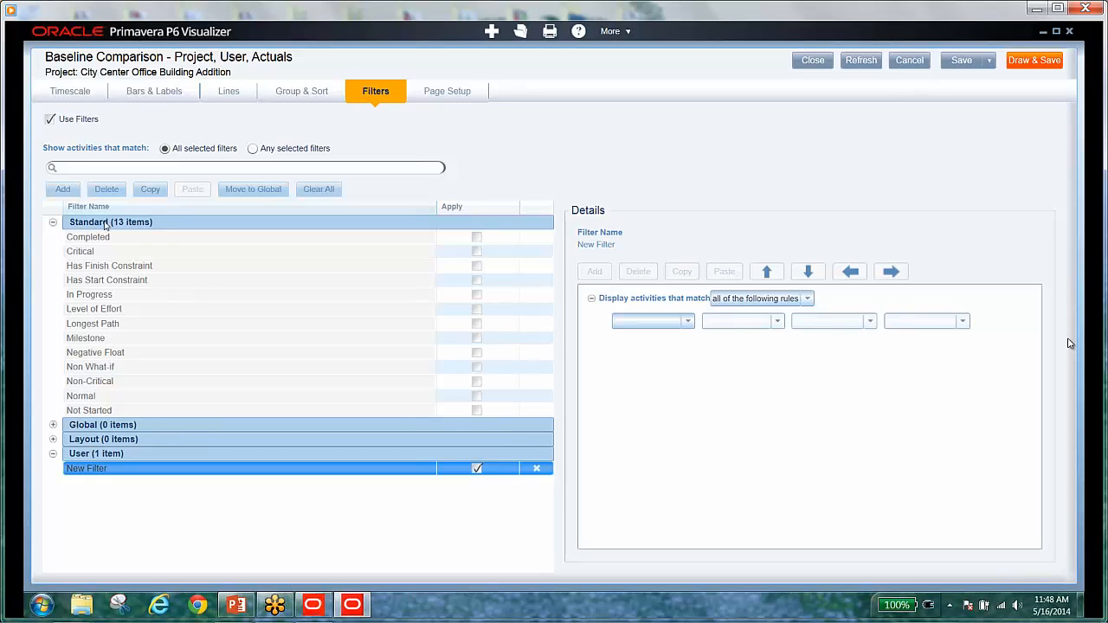
left_click(105, 188)
left_click(529, 361)
- Review the rules of the In Progress, Level of Effort and Longest Path standard filters, and redraw the logic diagram
left_click(143, 325)
left_click(144, 296)
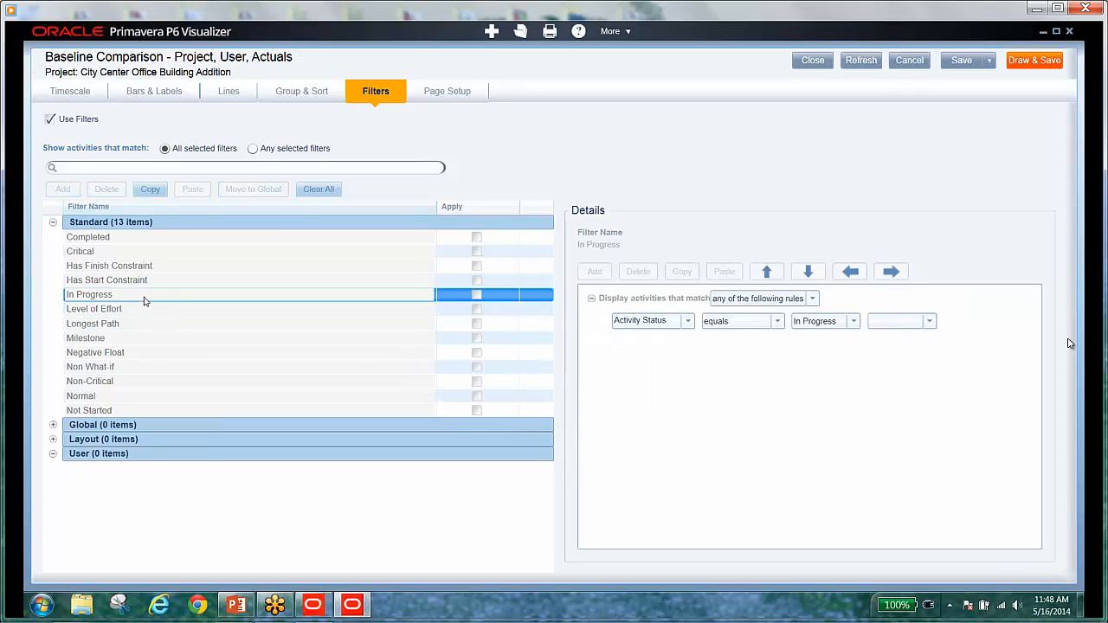
left_click(93, 310)
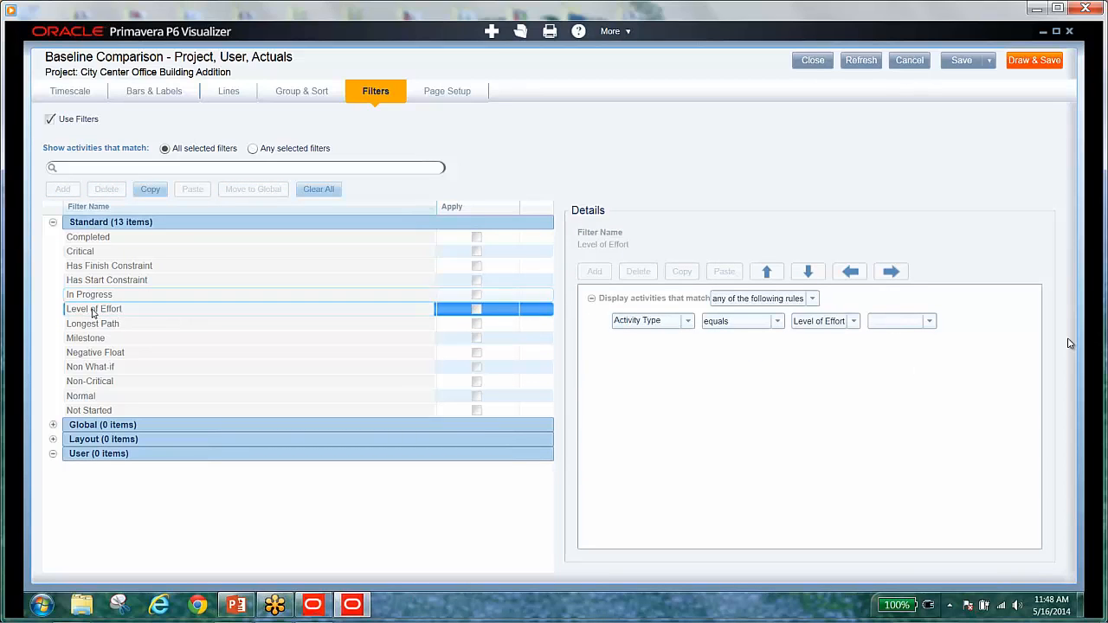
left_click(103, 323)
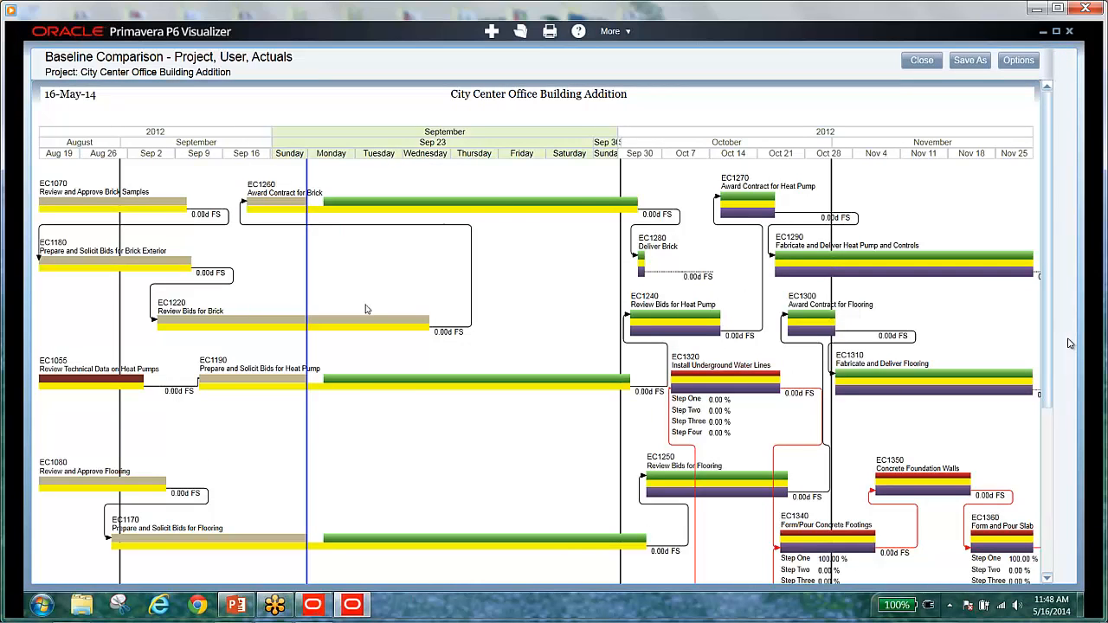
scroll(630, 449, "down", 2)
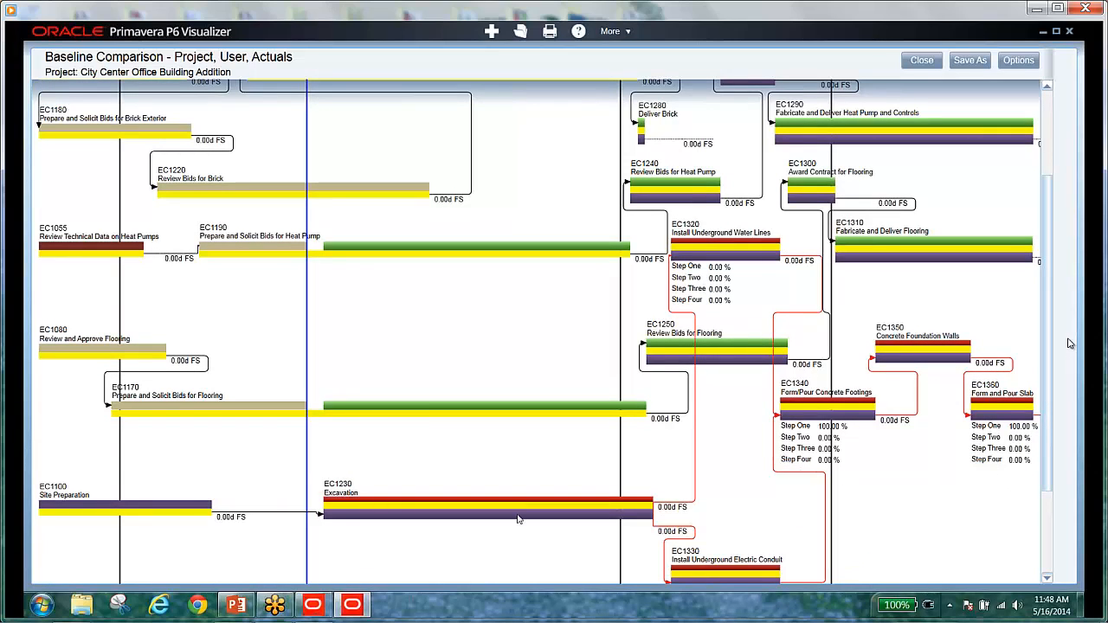
- Switch to the PowerPoint presentation and start the slide show at the Visualizer Page Setup slide
mouse_move(235, 605)
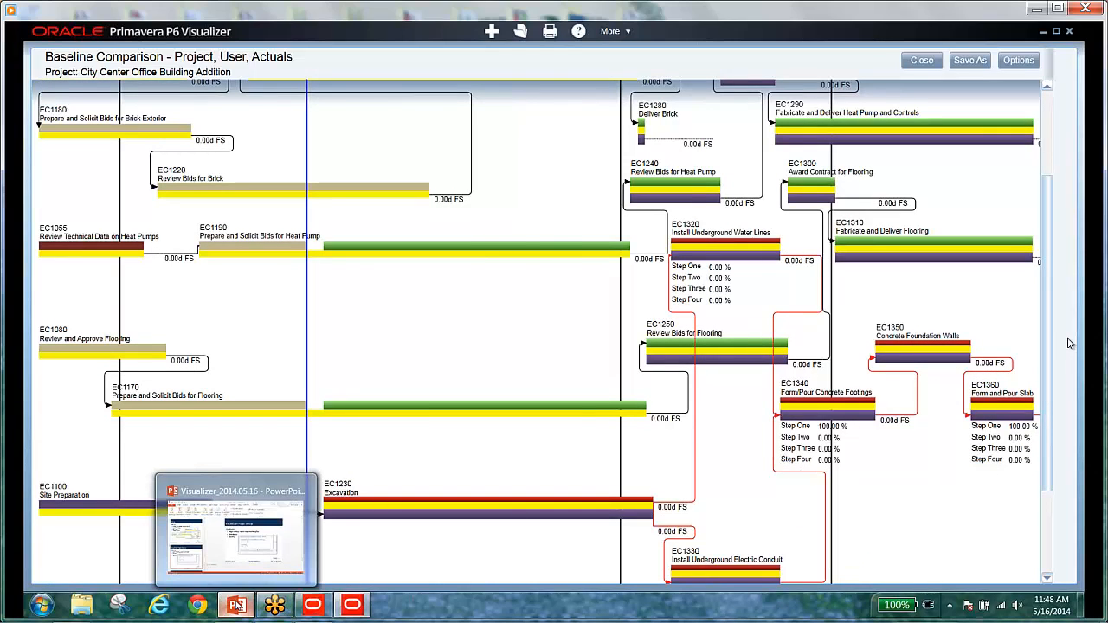
left_click(236, 529)
left_click(125, 119)
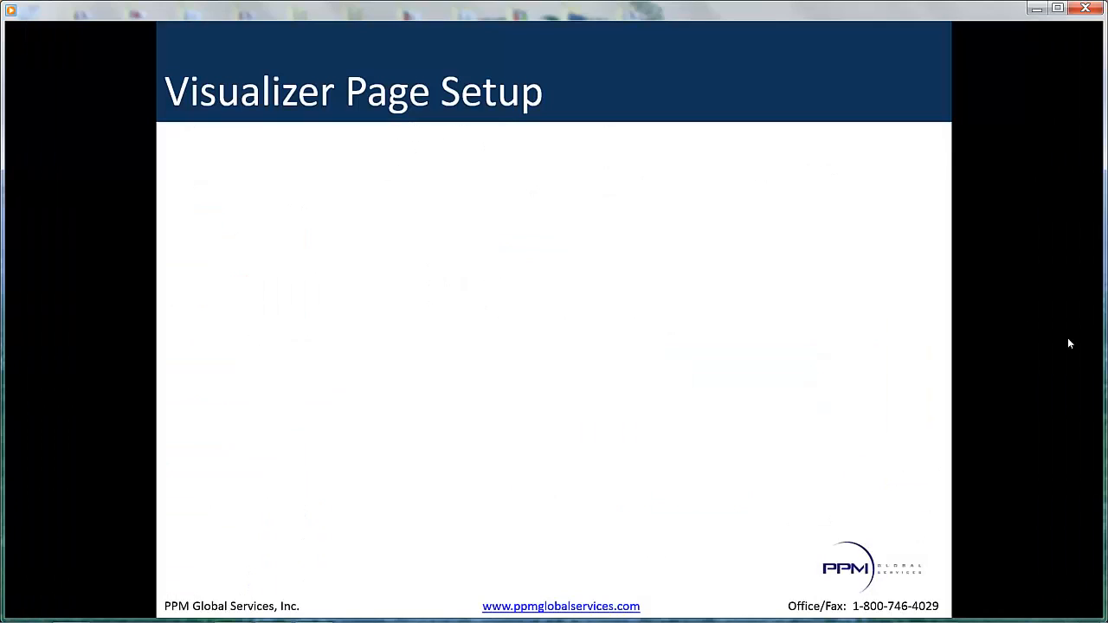